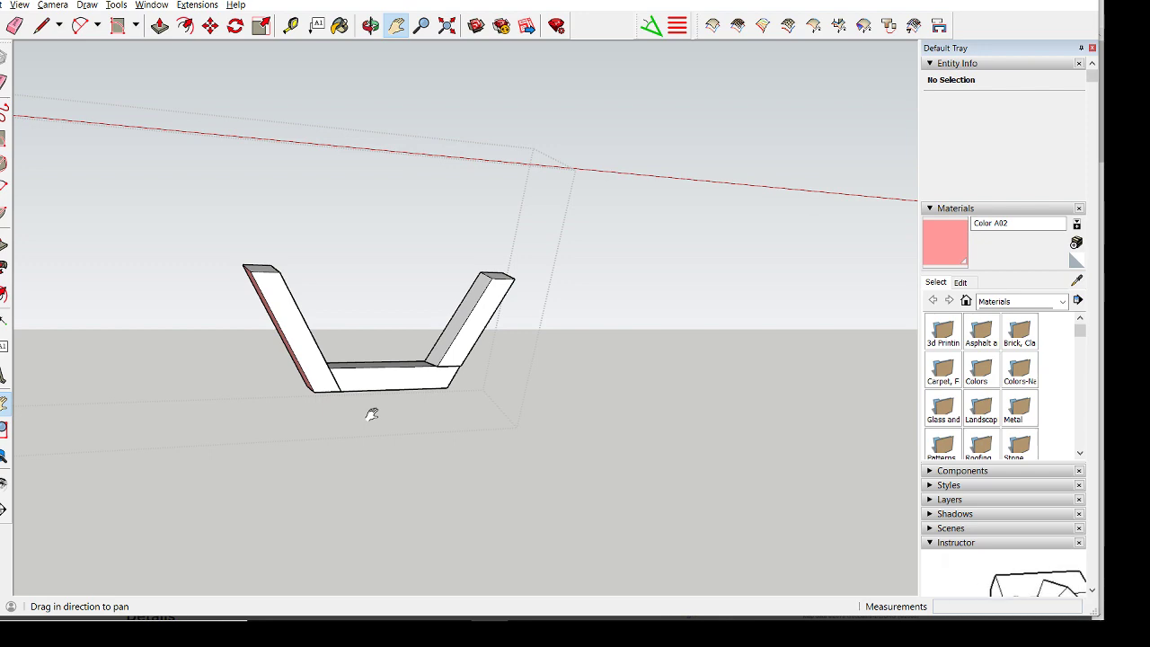
Examine the slanted beam with the red face inside the frame, checking how its component axes are oriented
middle_click_drag(280, 406, 673, 329)
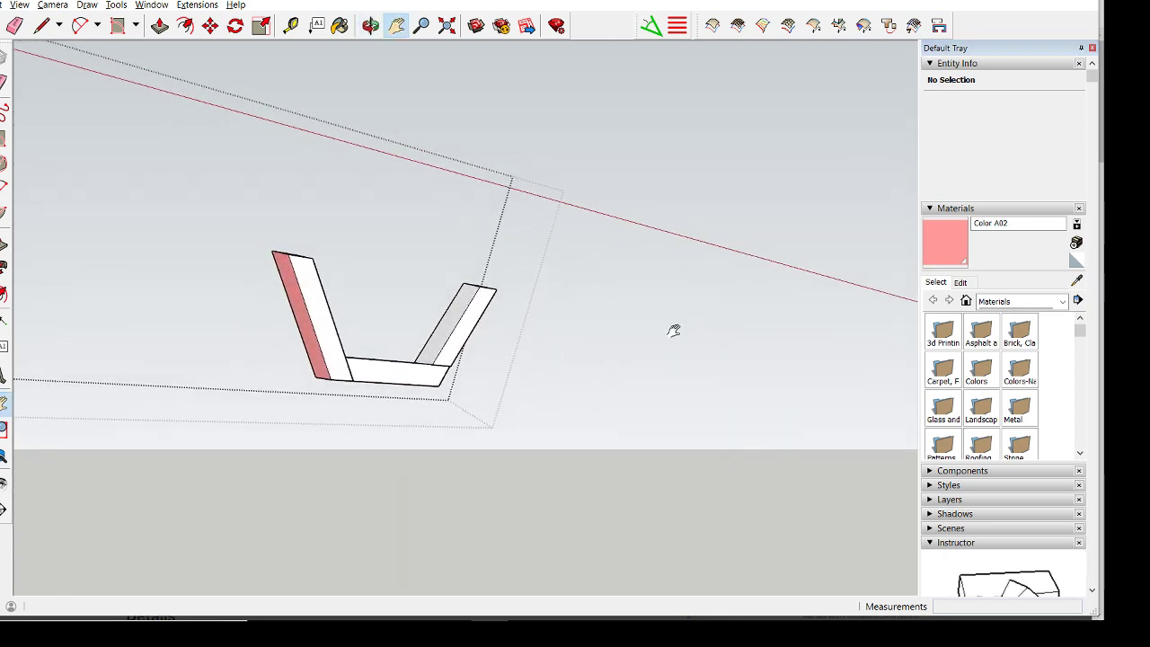
middle_click_drag(360, 400, 288, 345)
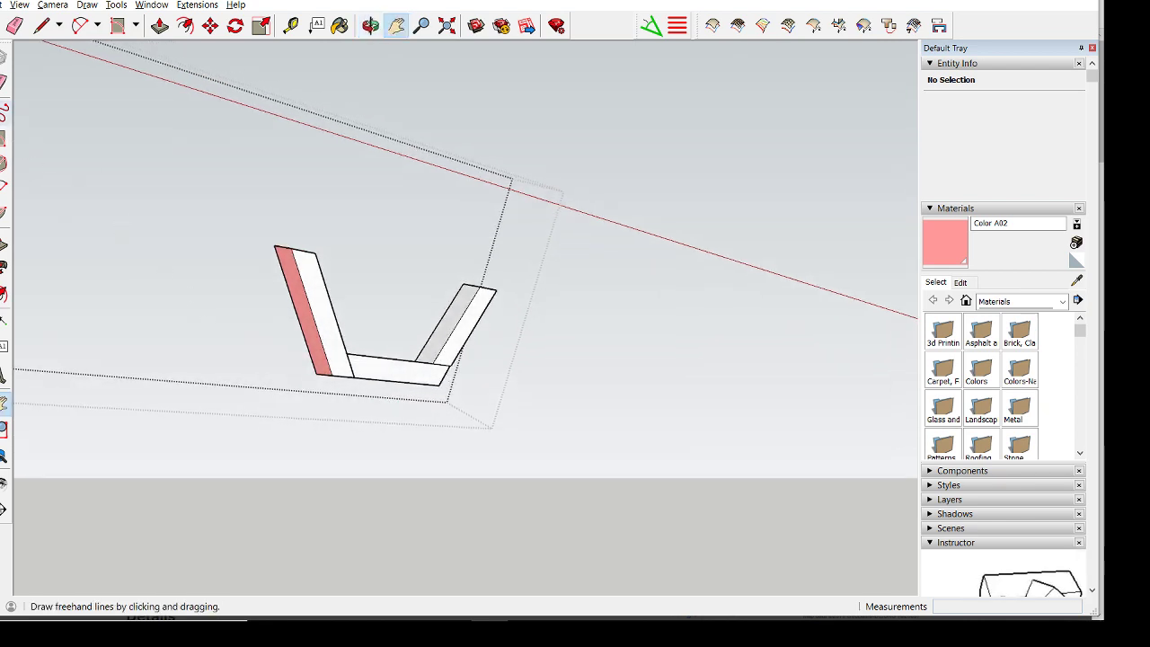
left_click(1, 57)
left_click(608, 242)
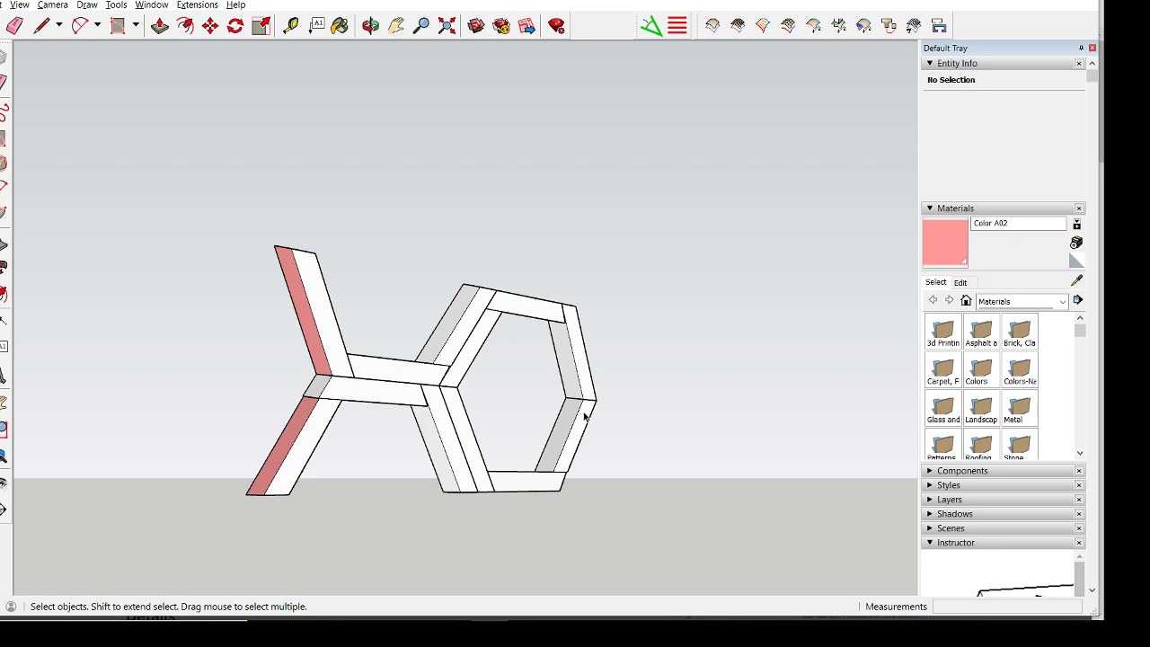
double_click(313, 334)
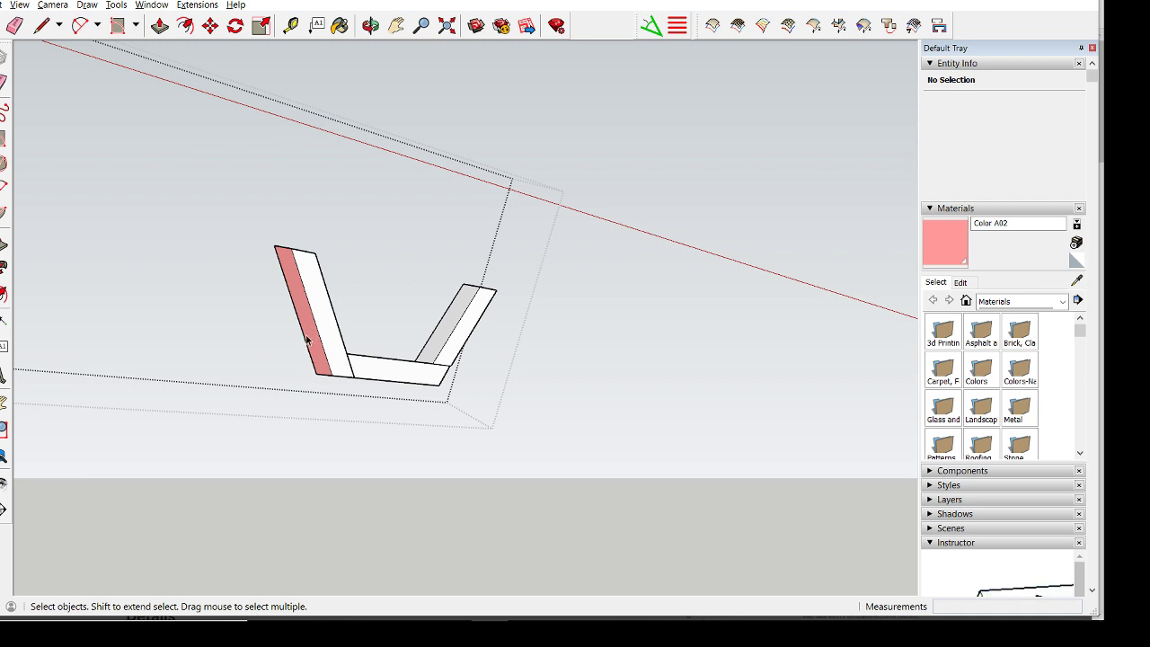
double_click(311, 334)
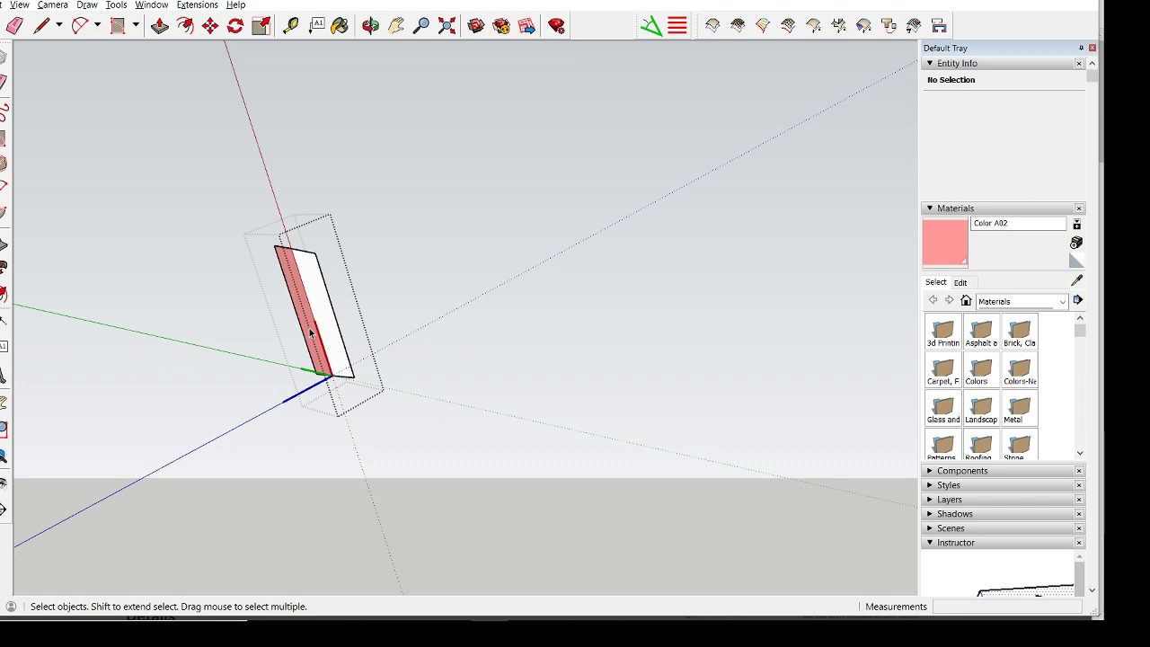
left_click(308, 330)
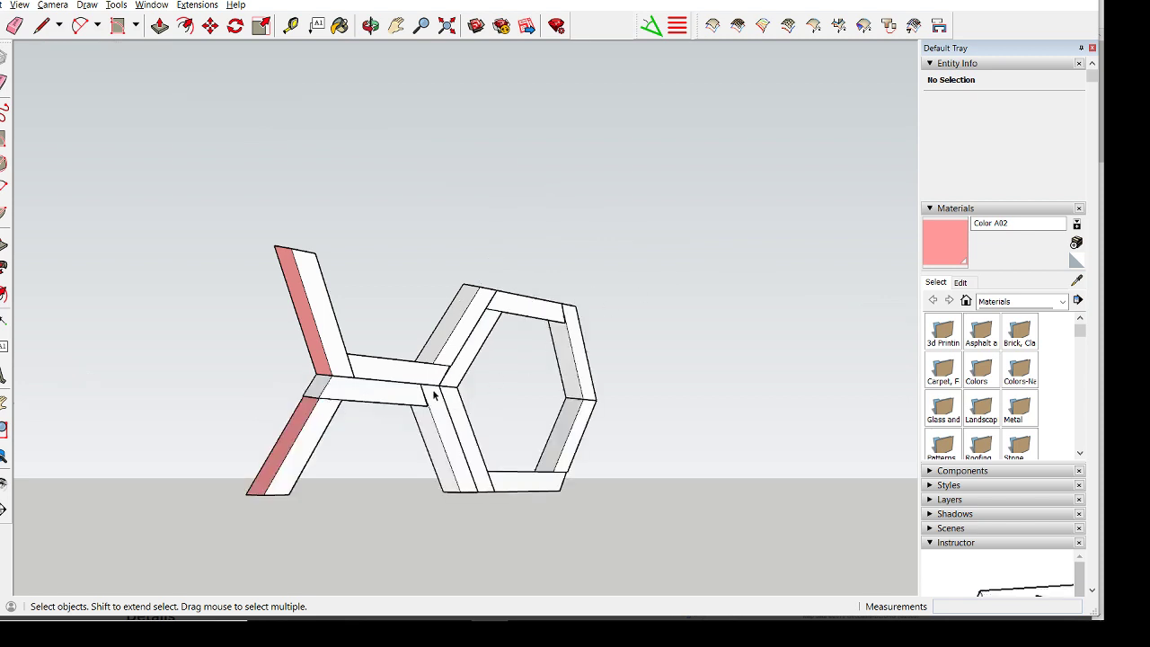
middle_click_drag(433, 395, 309, 358)
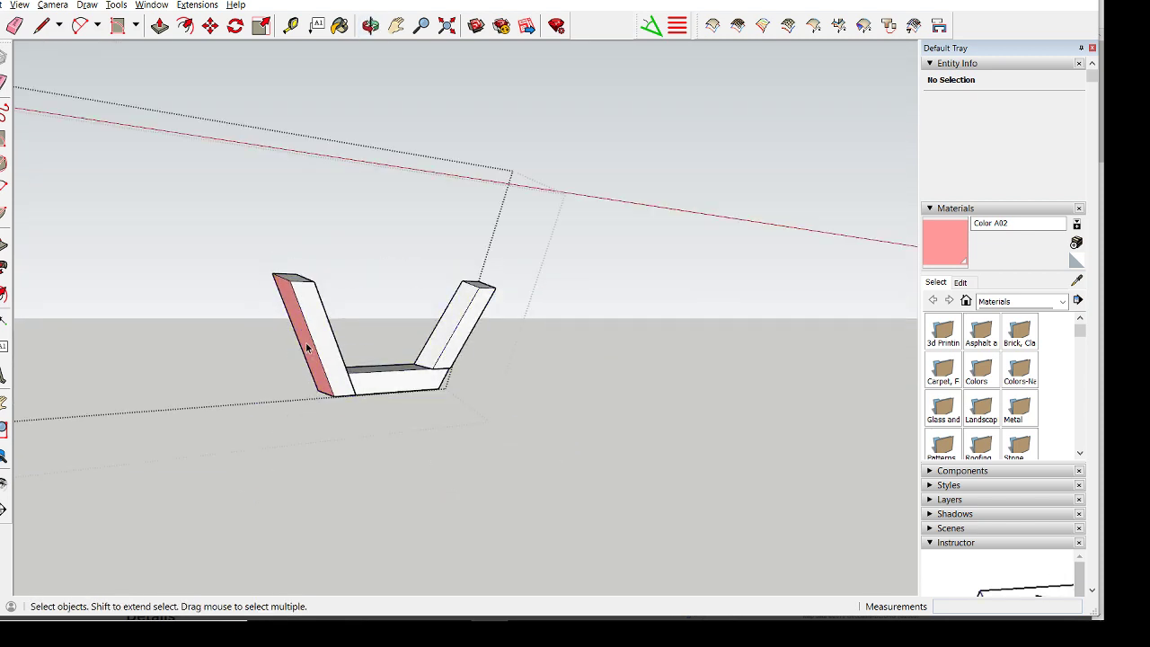
left_click(306, 348)
double_click(307, 348)
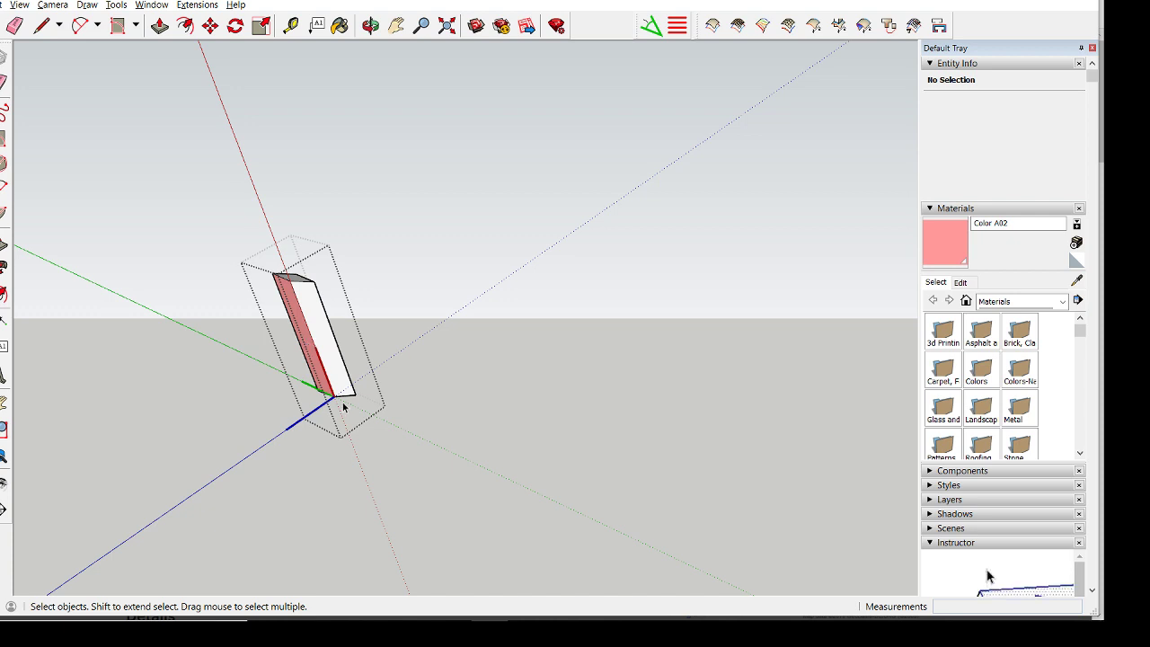
Inspect the red-faced beam's geometry and the long edge between its red and white faces
middle_click_drag(323, 368, 292, 387)
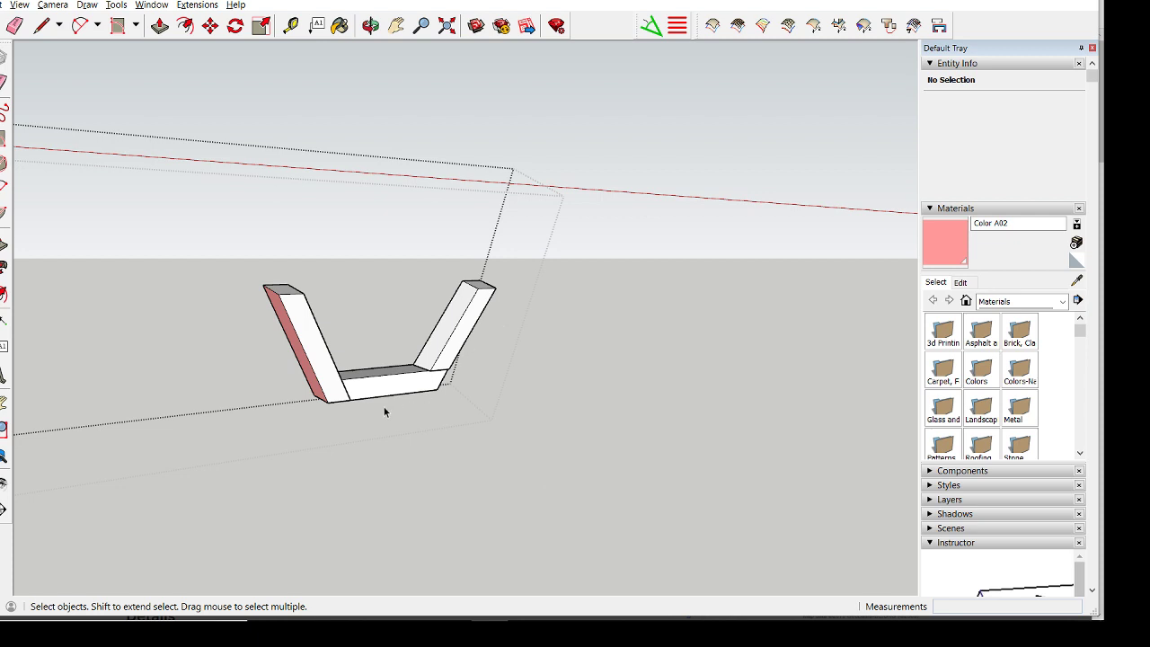
left_click(293, 328)
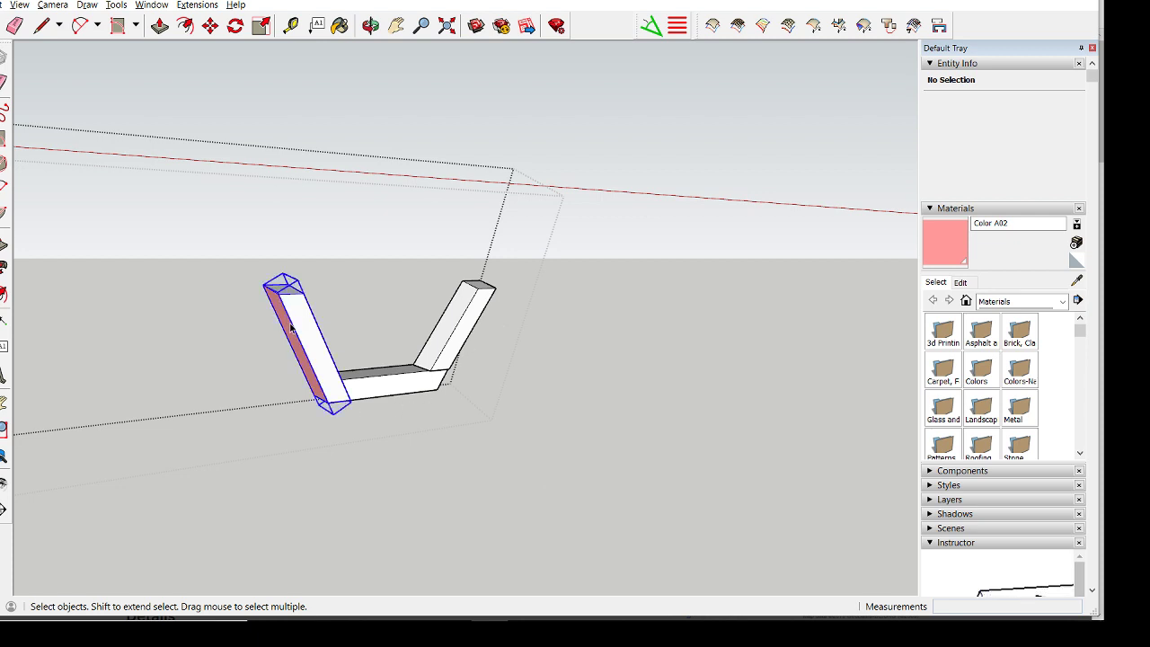
double_click(294, 329)
triple_click(294, 330)
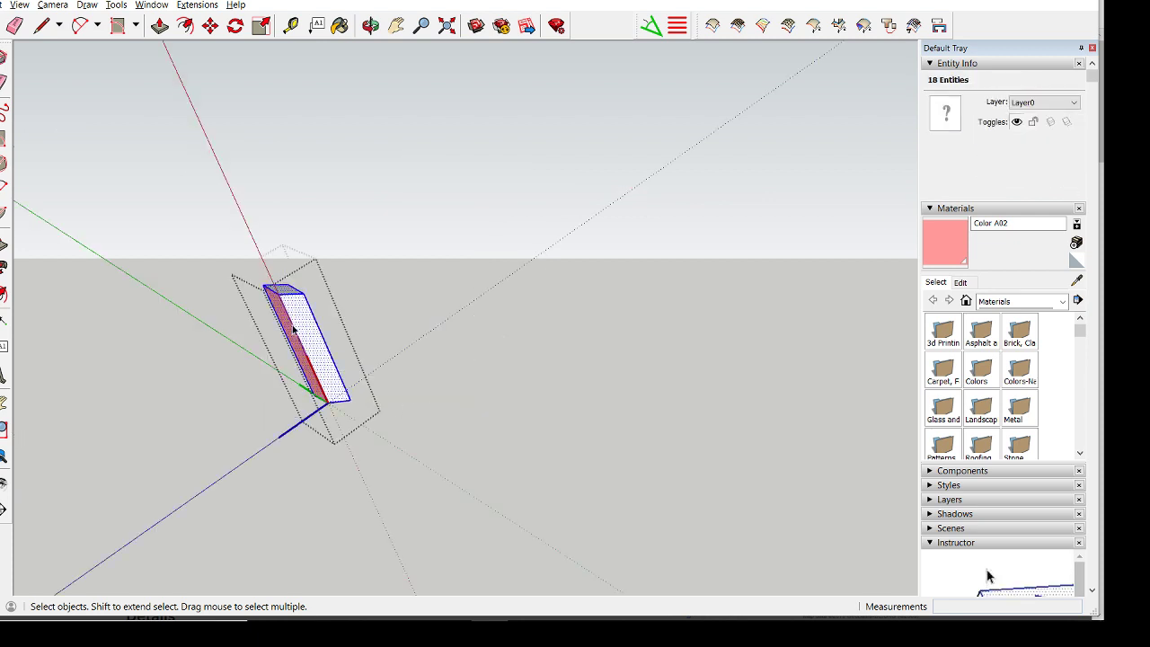
left_click(308, 327)
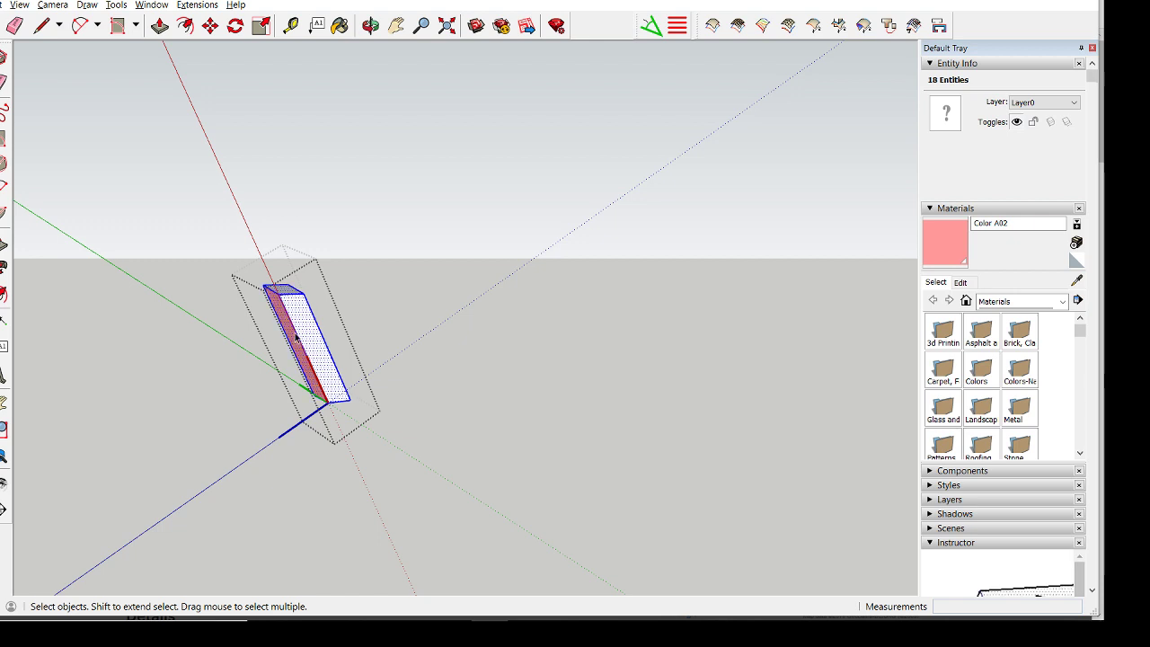
left_click(296, 337)
scroll(297, 337, "up", 4)
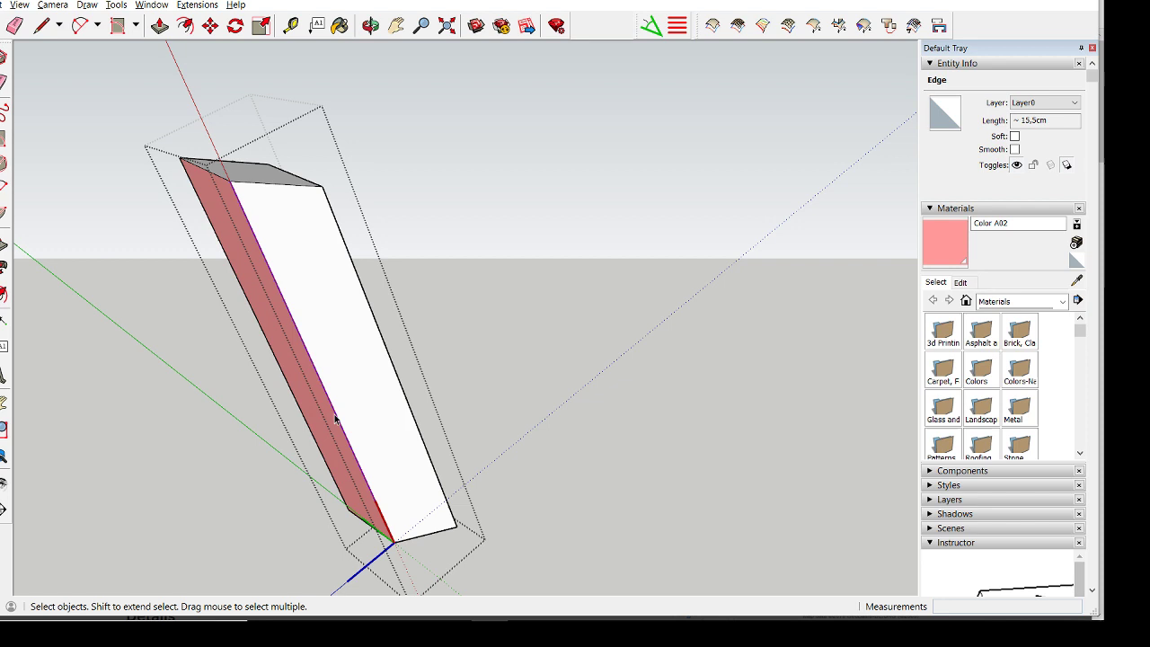
scroll(322, 386, "down", 5)
middle_click_drag(385, 374, 479, 400)
left_click(437, 424)
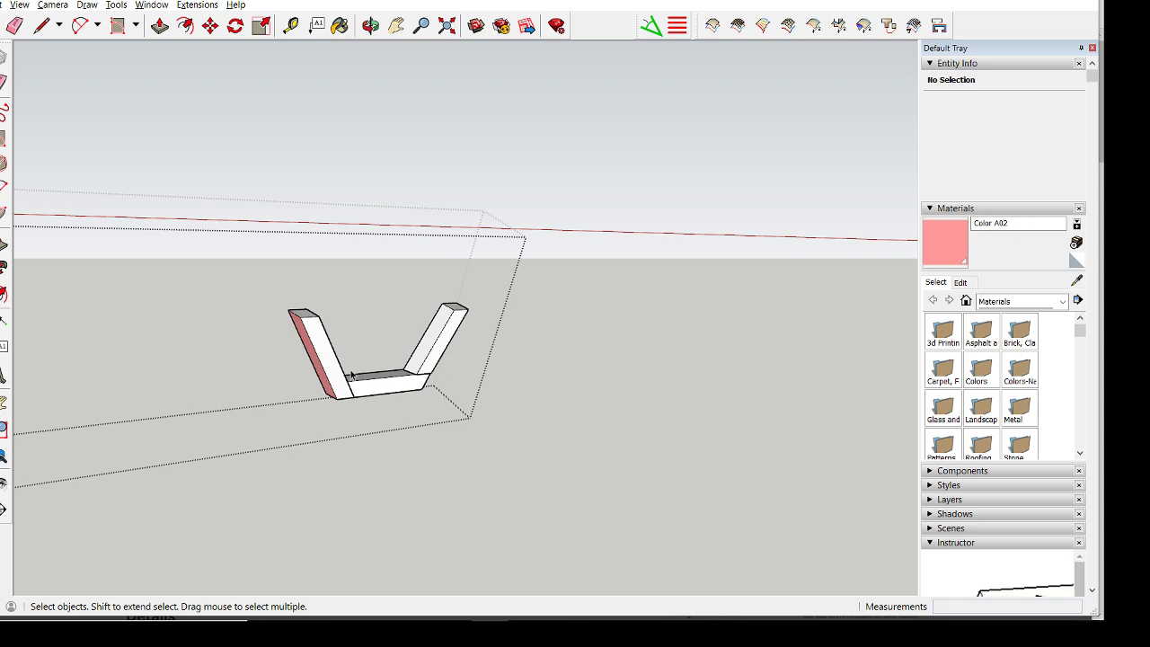
Place the slanted beam's axes on its white face with red along its length, and update the component axes for all instances
double_click(324, 360)
scroll(329, 366, "up", 1)
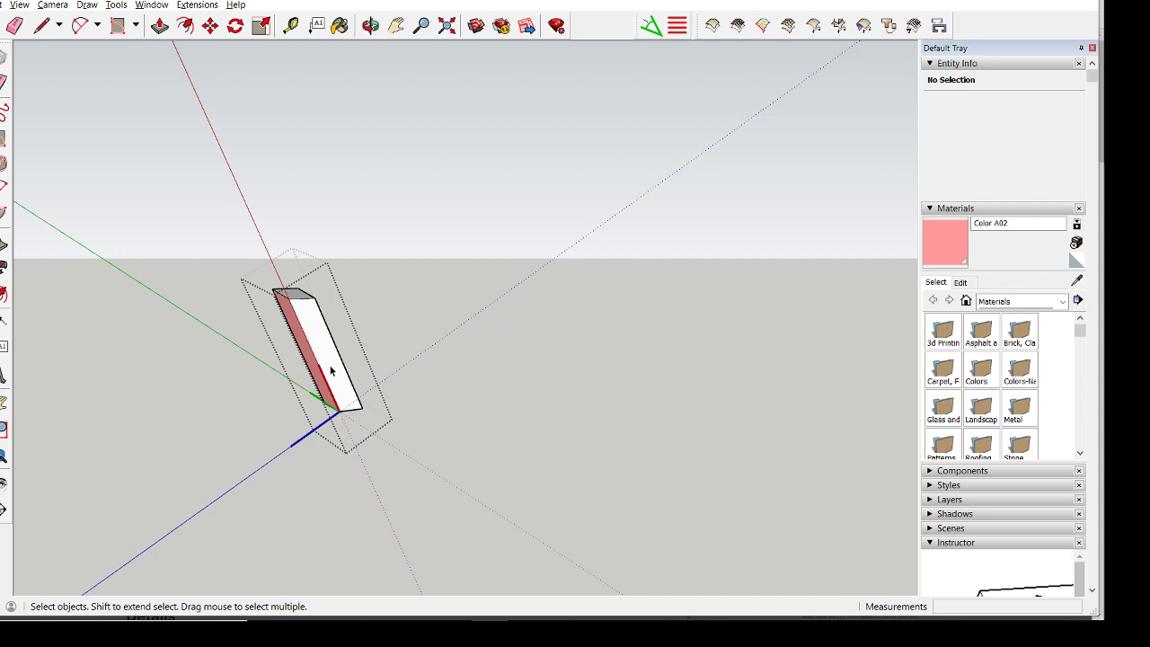
scroll(329, 395, "up", 1)
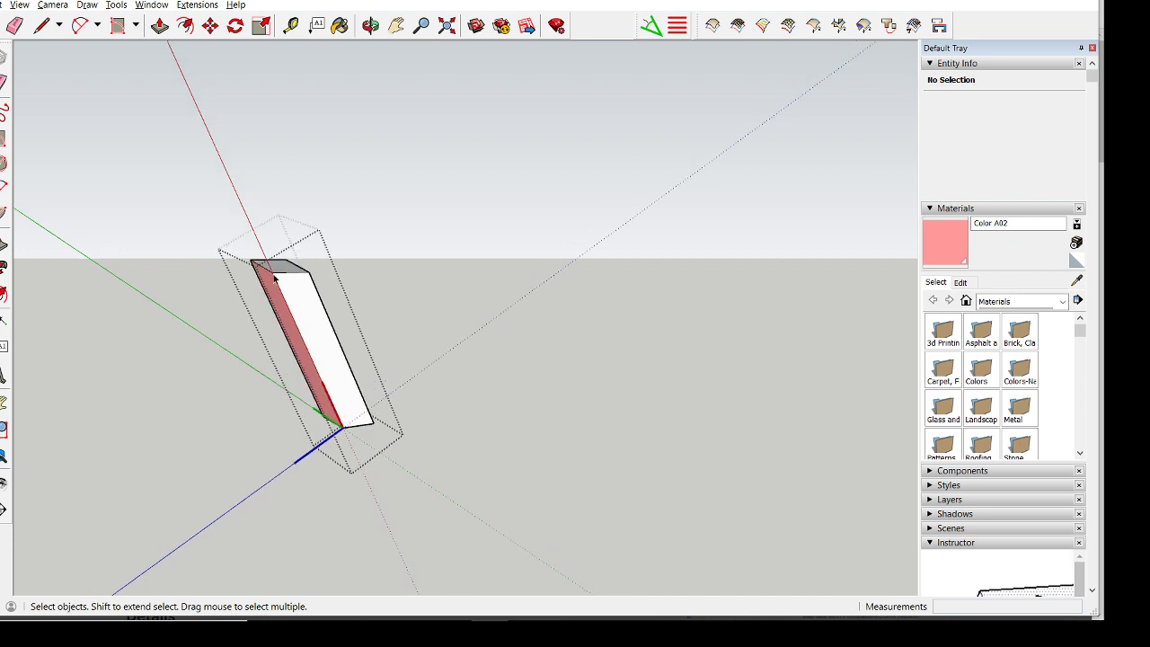
left_click(0, 376)
left_click(310, 318)
left_click(316, 349)
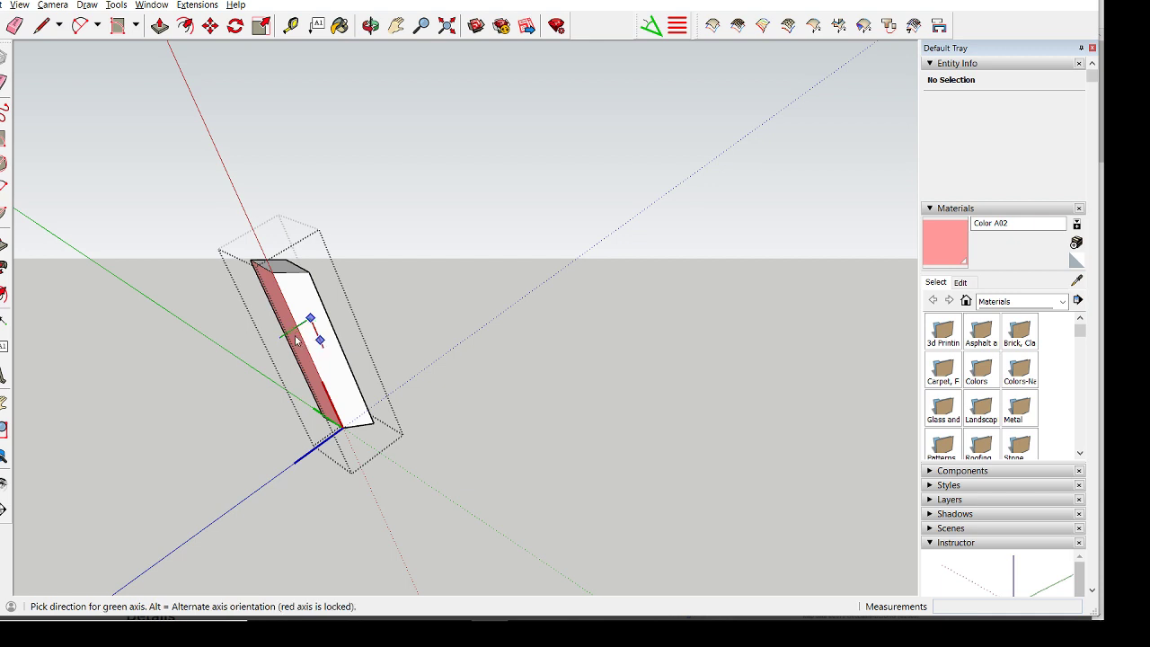
left_click(296, 336)
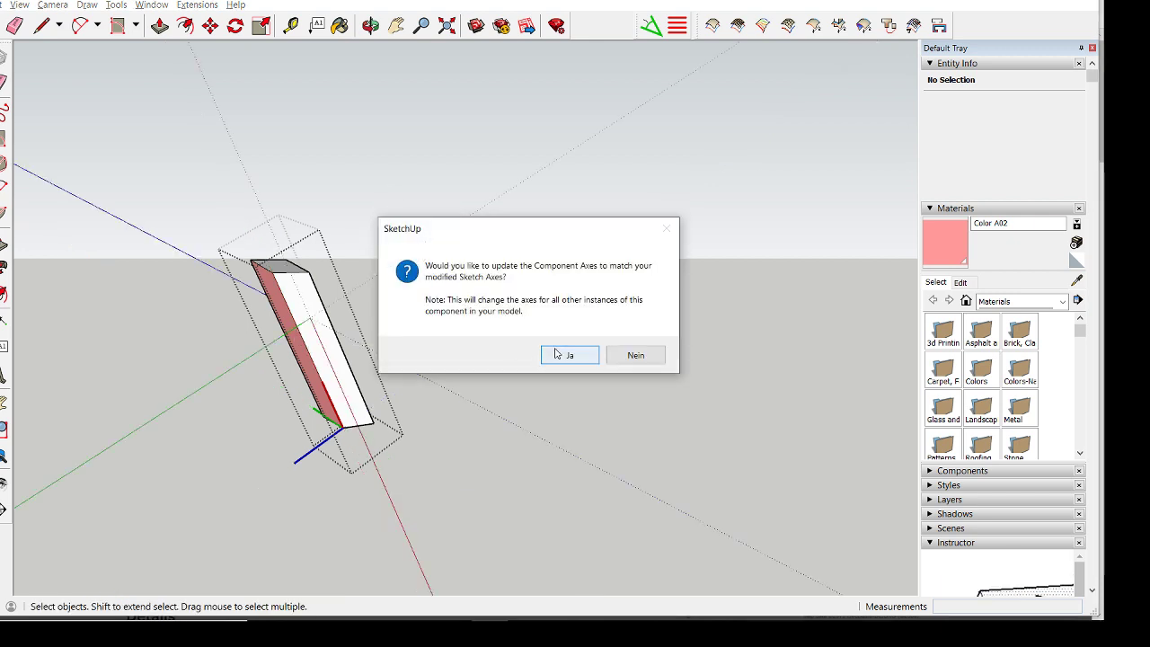
left_click(562, 355)
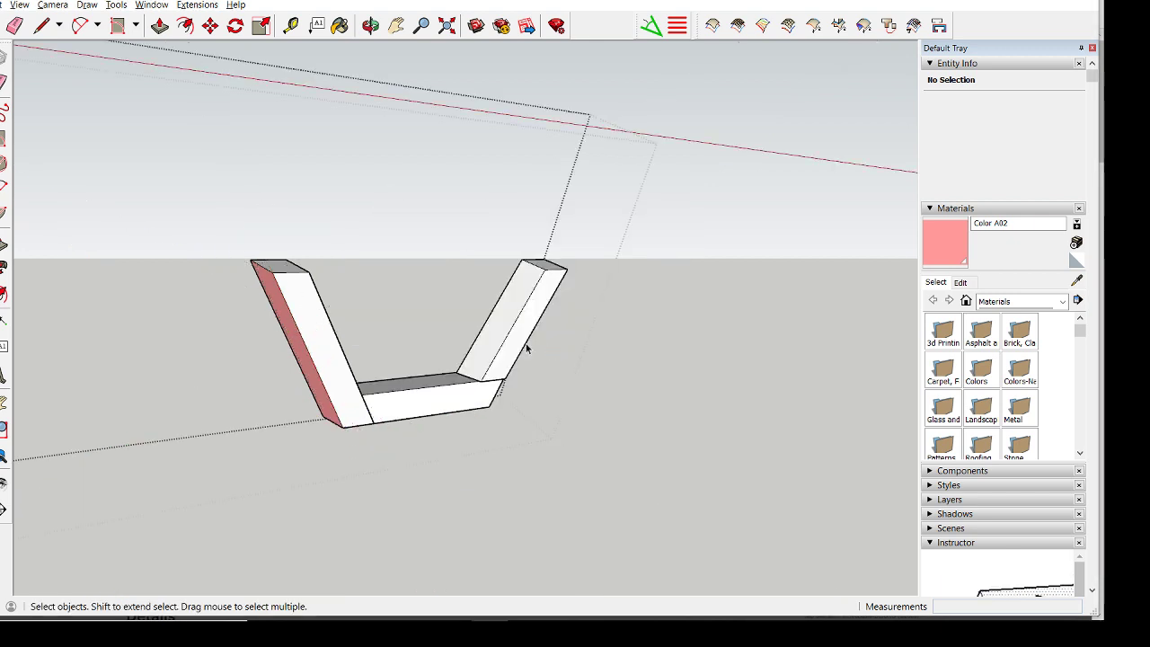
Reset the beam's component axes to the upper corner between the red and white faces, red axis down the long edge, green across the red face
double_click(315, 333)
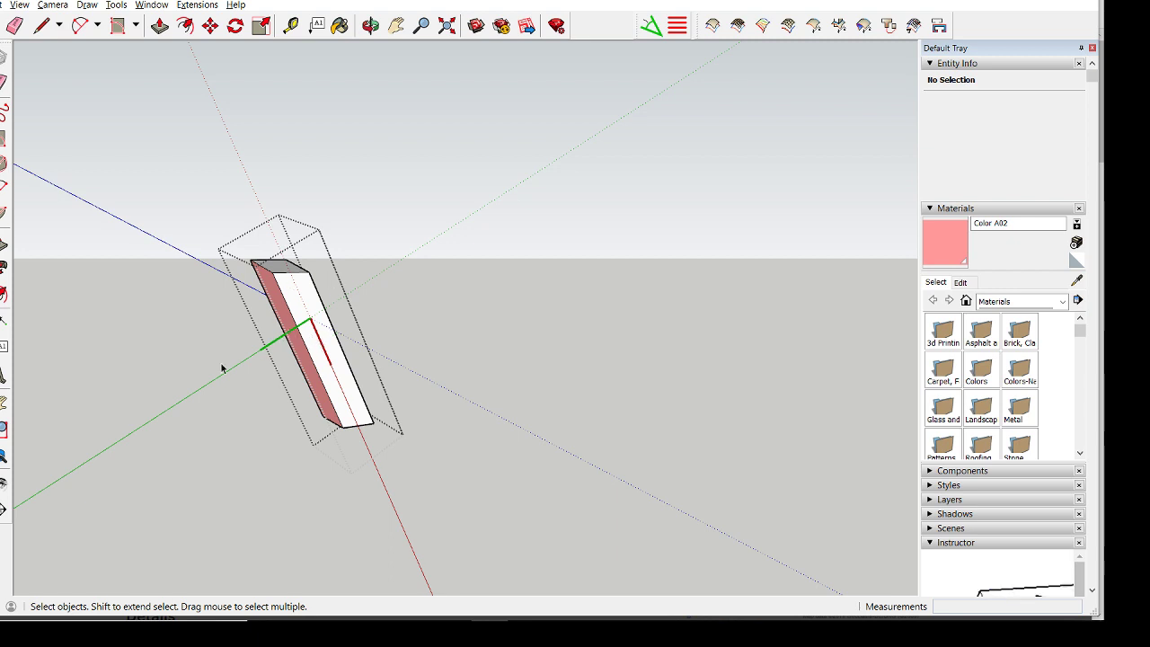
left_click(5, 377)
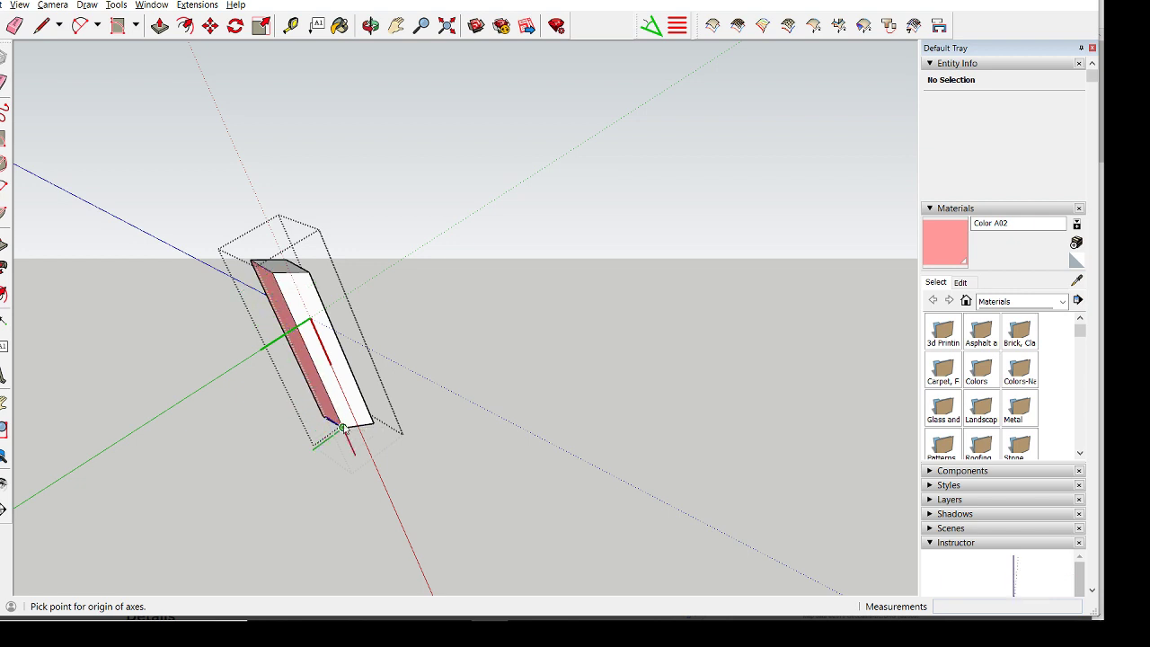
left_click(272, 272)
left_click(343, 428)
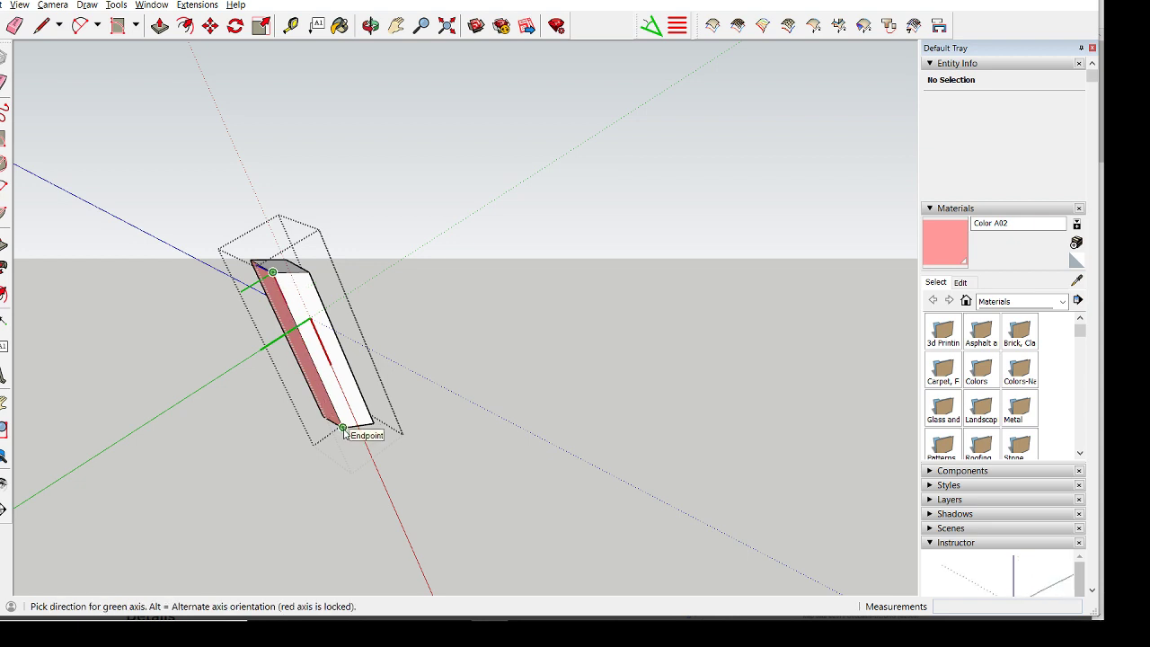
middle_click_drag(326, 423, 391, 420)
left_click(386, 424)
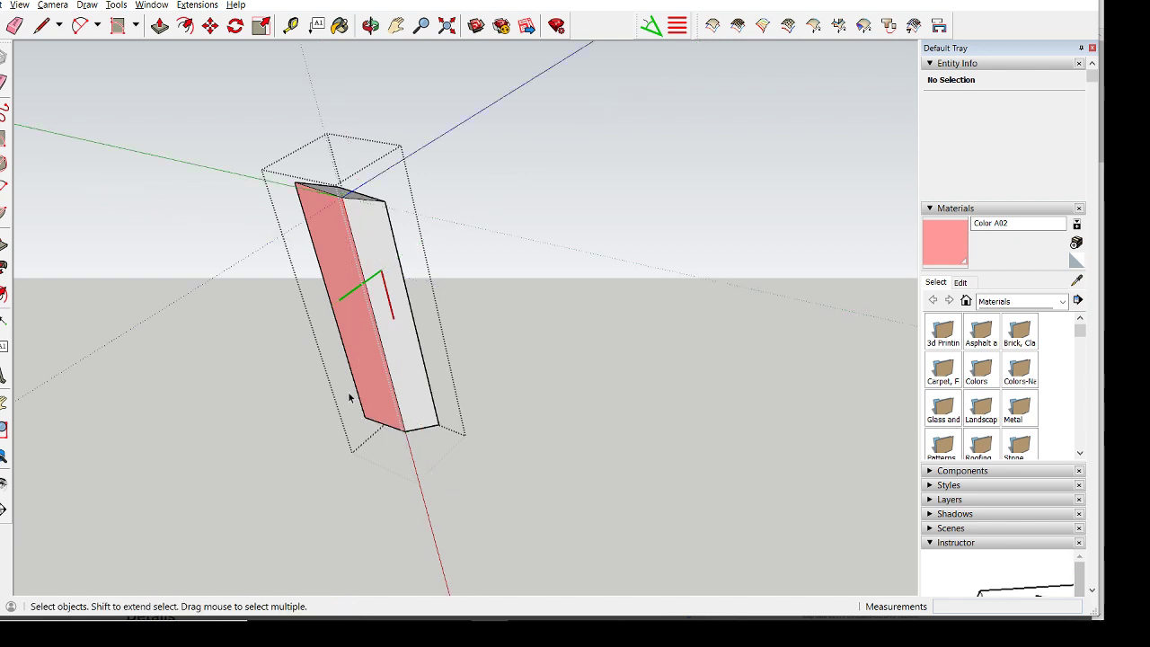
left_click(105, 251)
left_click(568, 357)
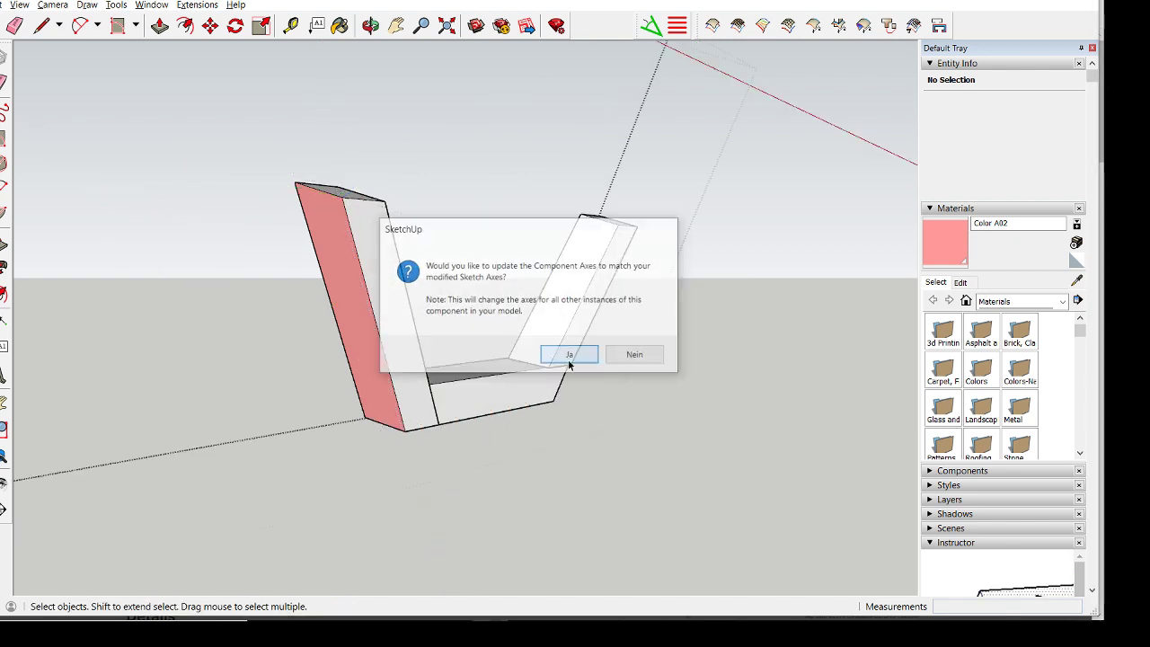
Examine the adjoining bottom beam's component axes and red outer face from several sides
scroll(436, 333, "down", 3)
middle_click_drag(395, 332, 385, 298)
right_click(425, 344)
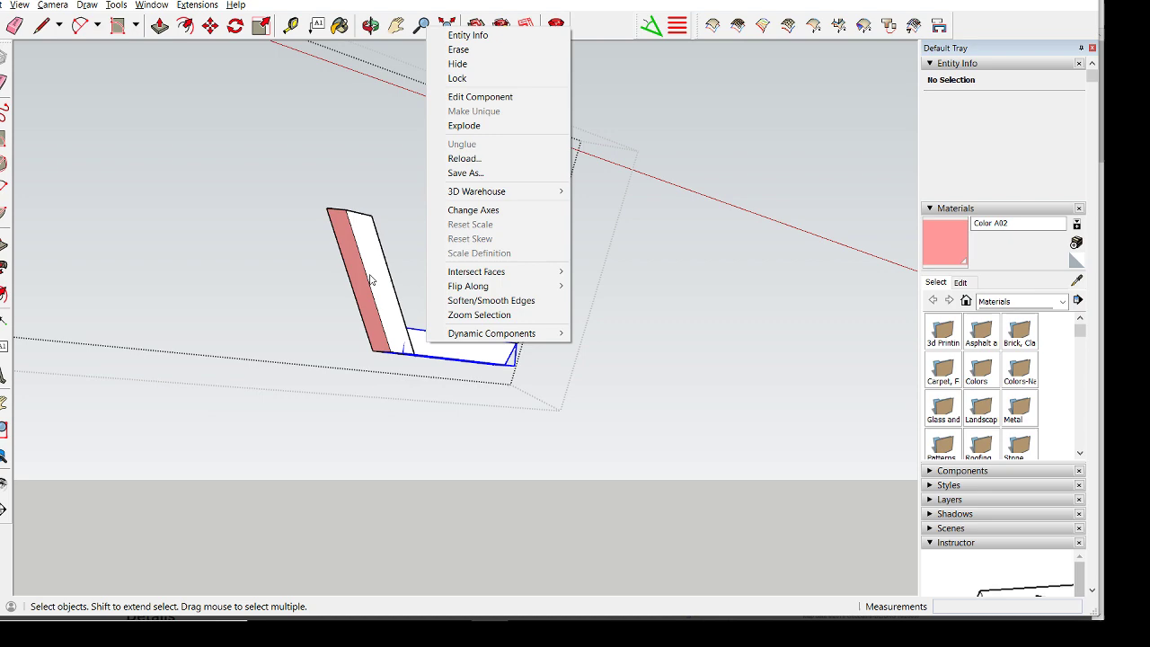
left_click(369, 279)
middle_click_drag(429, 358, 430, 333)
double_click(429, 334)
left_click(432, 334)
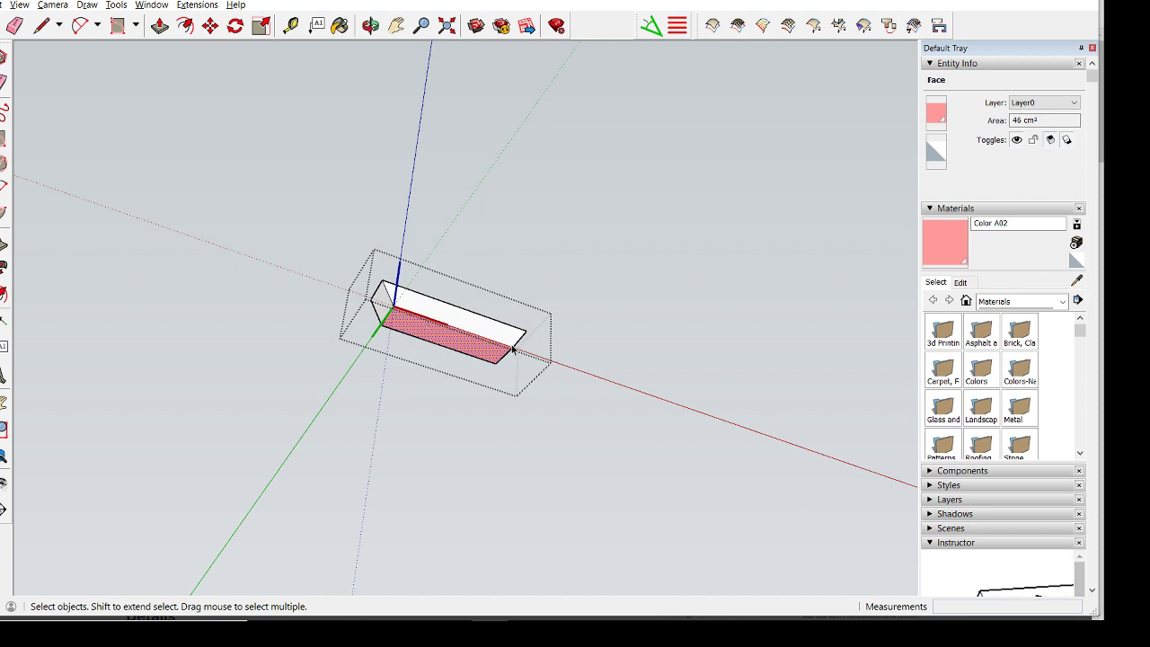
left_click(569, 273)
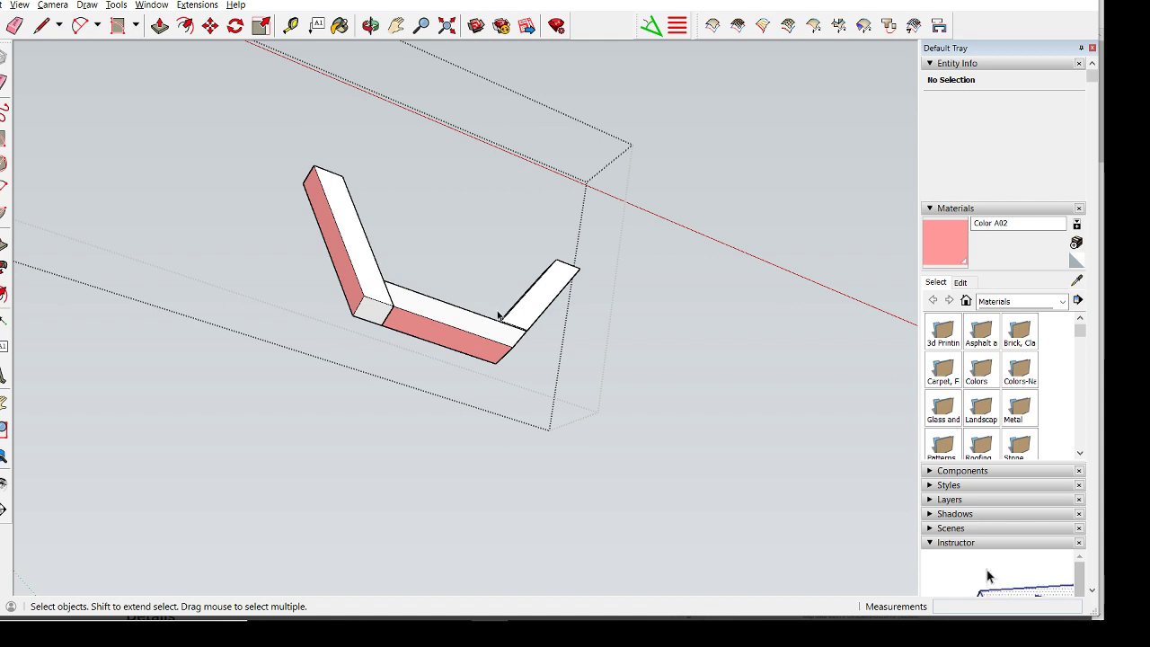
middle_click_drag(433, 327, 408, 370)
double_click(445, 334)
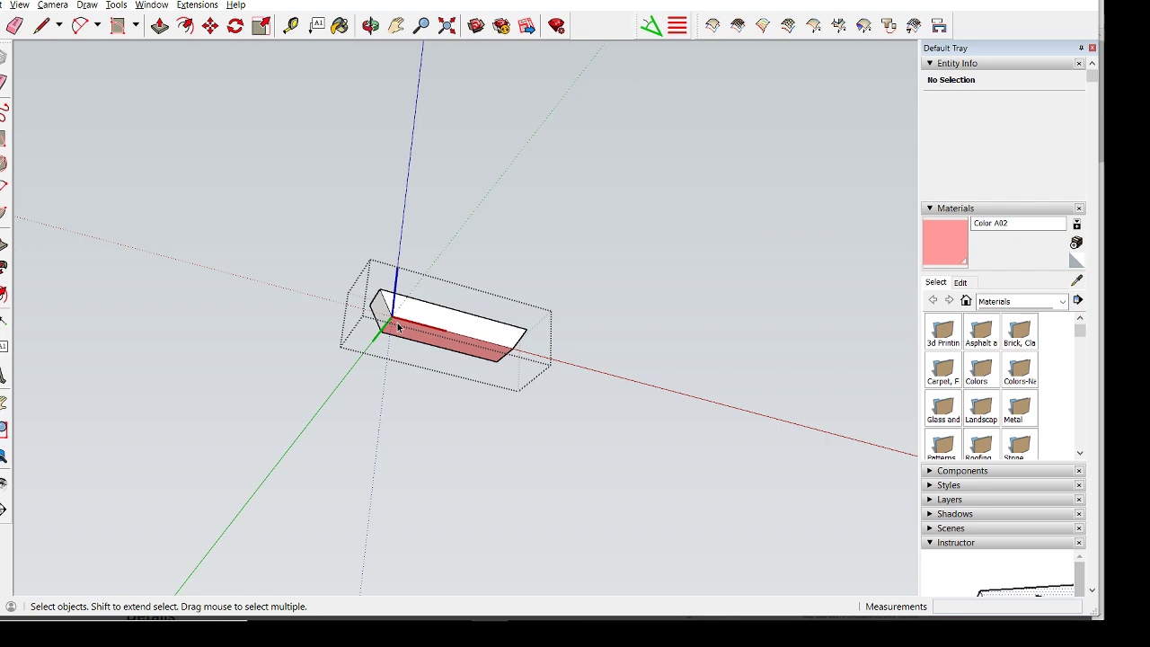
middle_click_drag(516, 255, 516, 296)
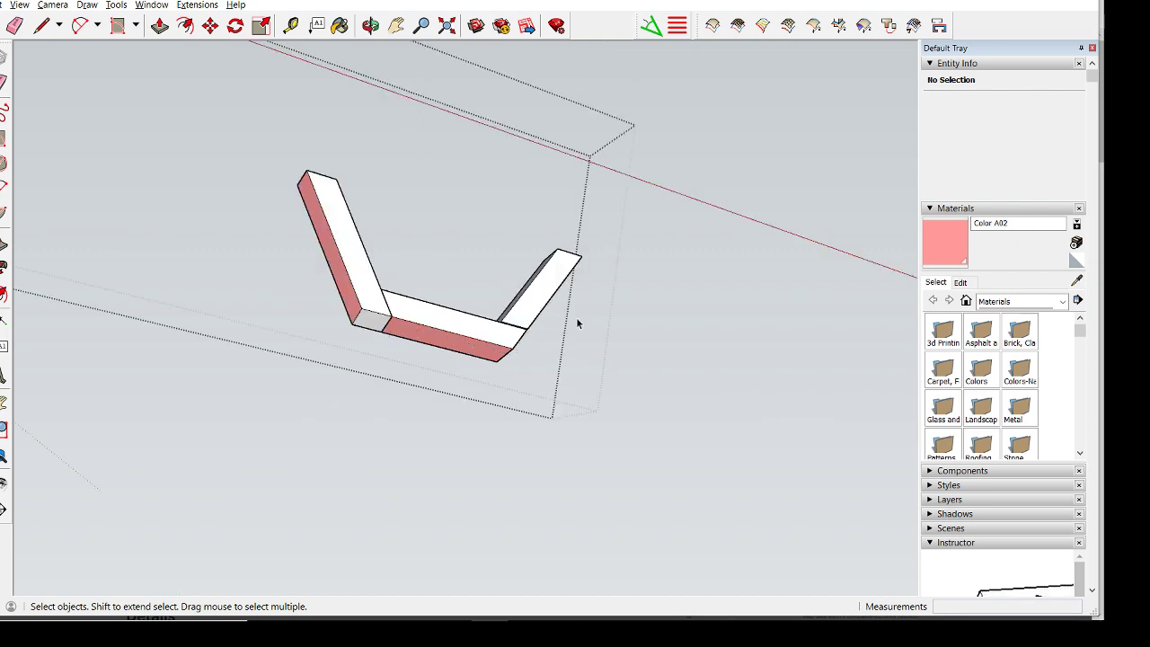
middle_click_drag(576, 318, 475, 353)
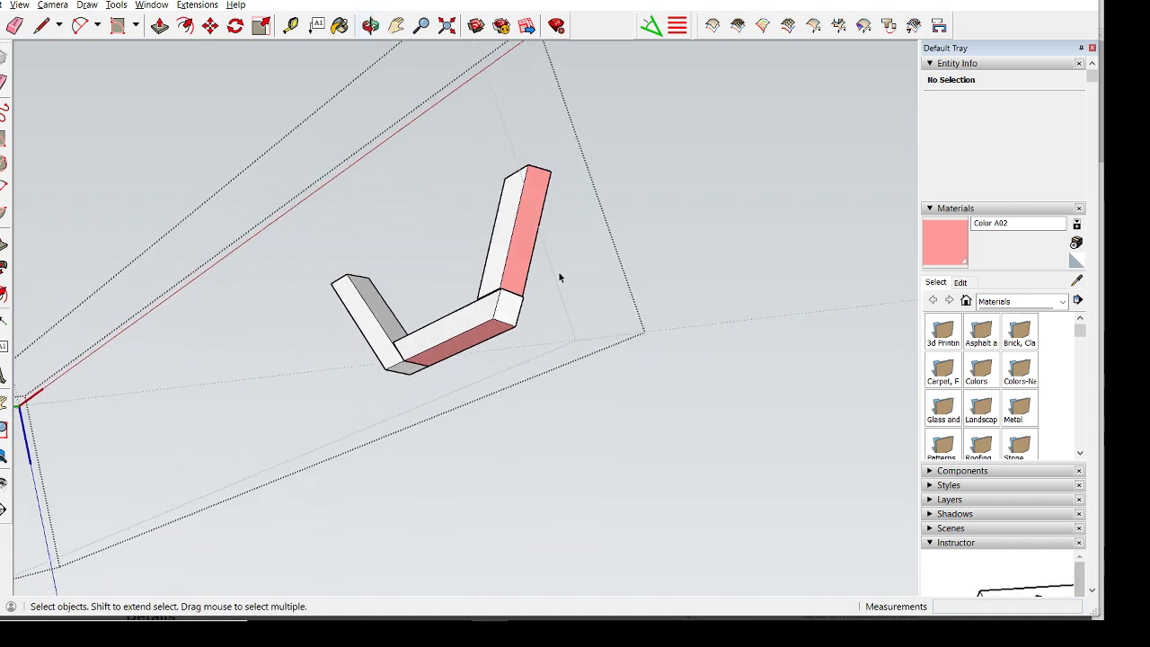
Reset the upright beam's component axes to the lower corner between its red and white faces, red up the long edge, green across the red face
double_click(527, 240)
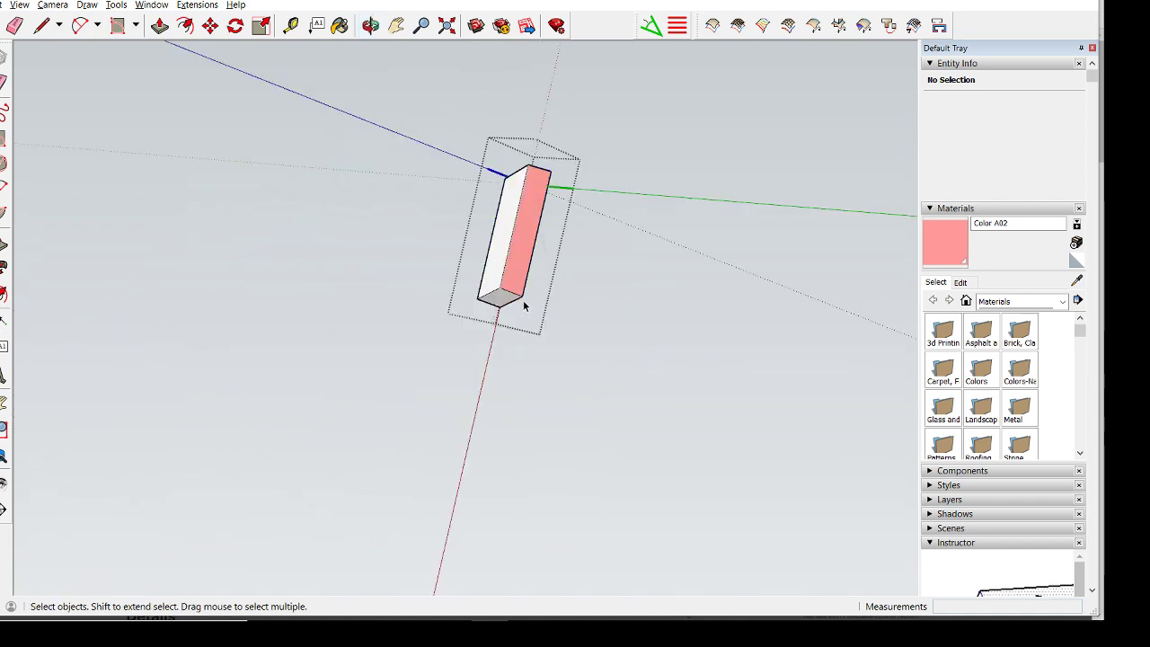
left_click(1, 376)
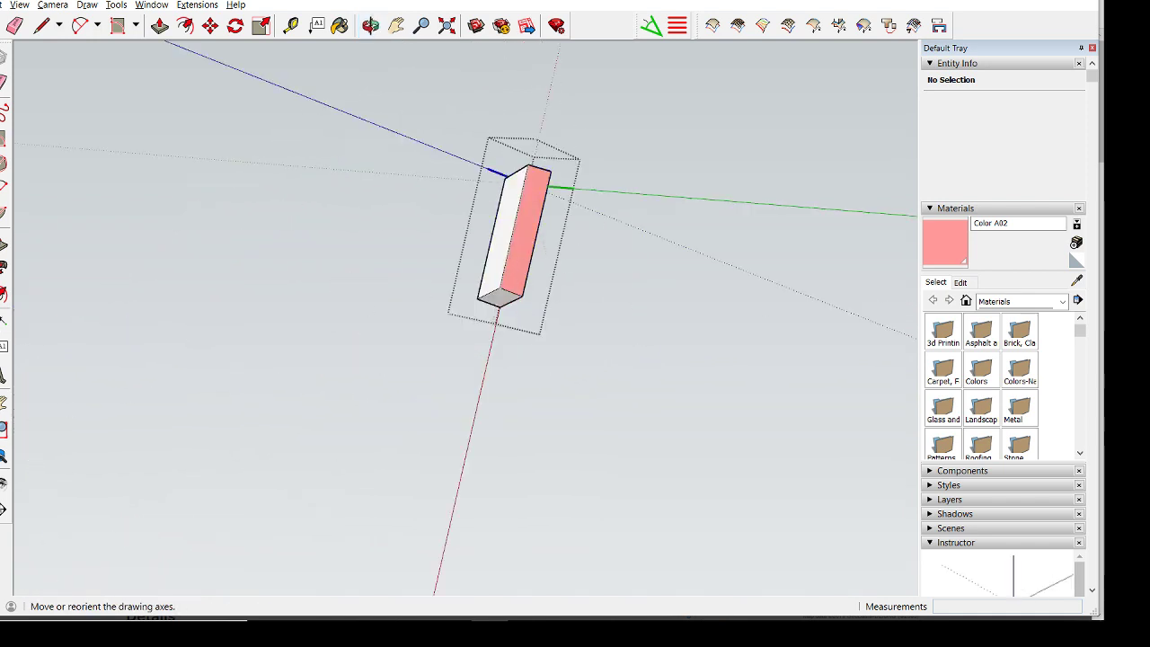
left_click(500, 288)
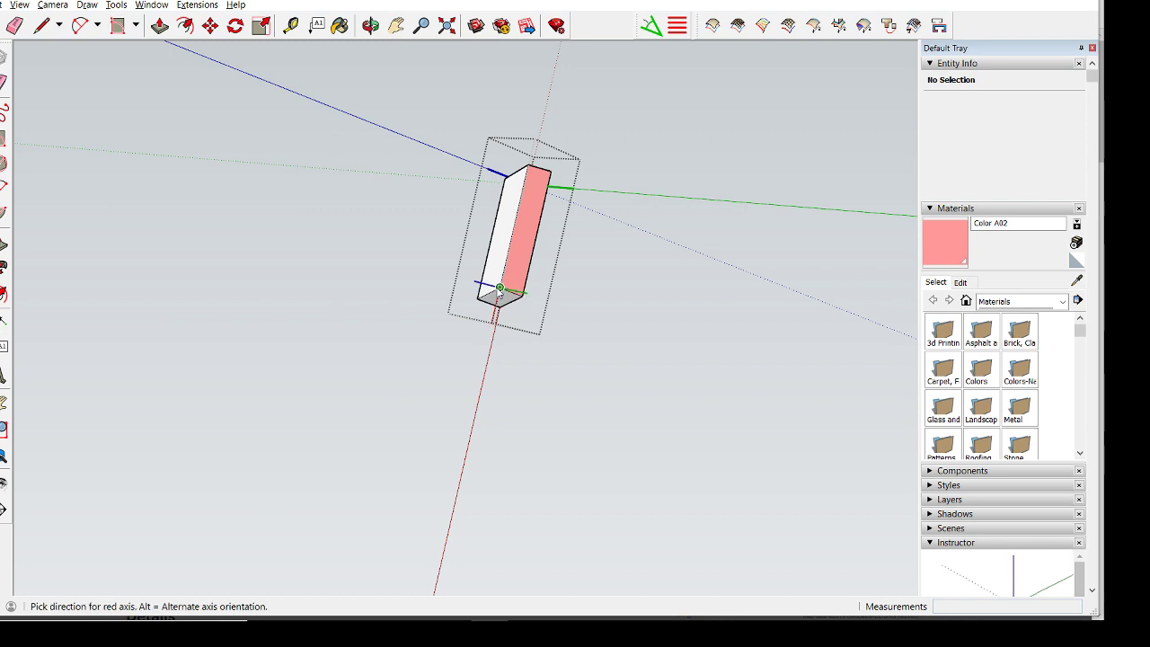
left_click(528, 166)
scroll(528, 301, "up", 5)
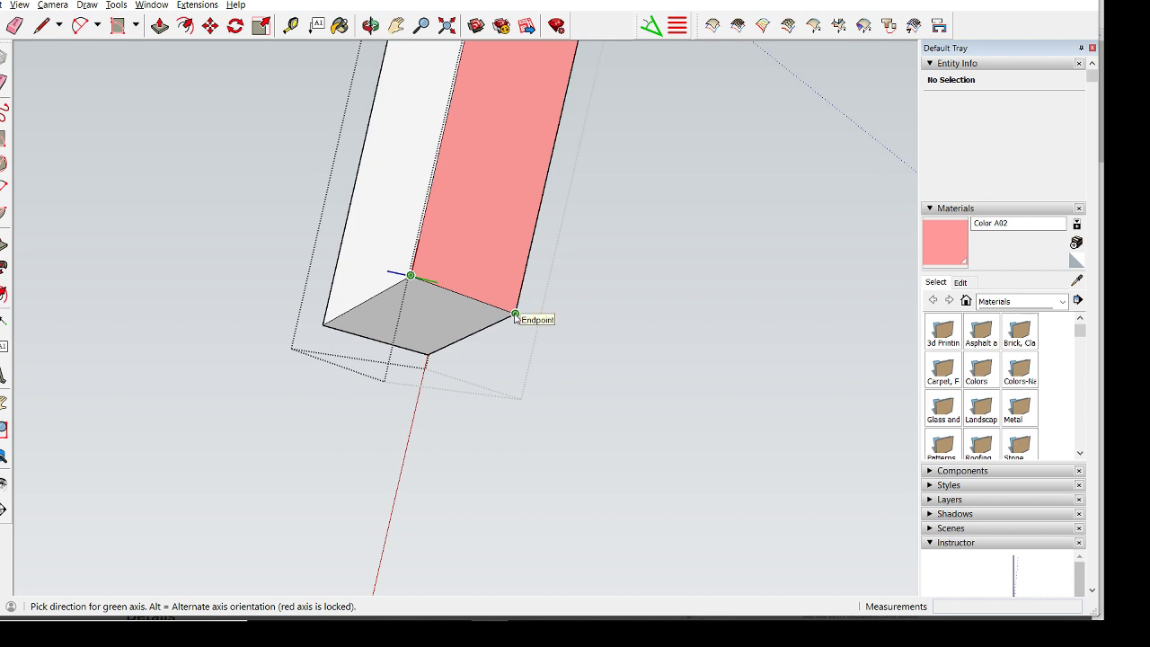
left_click(515, 316)
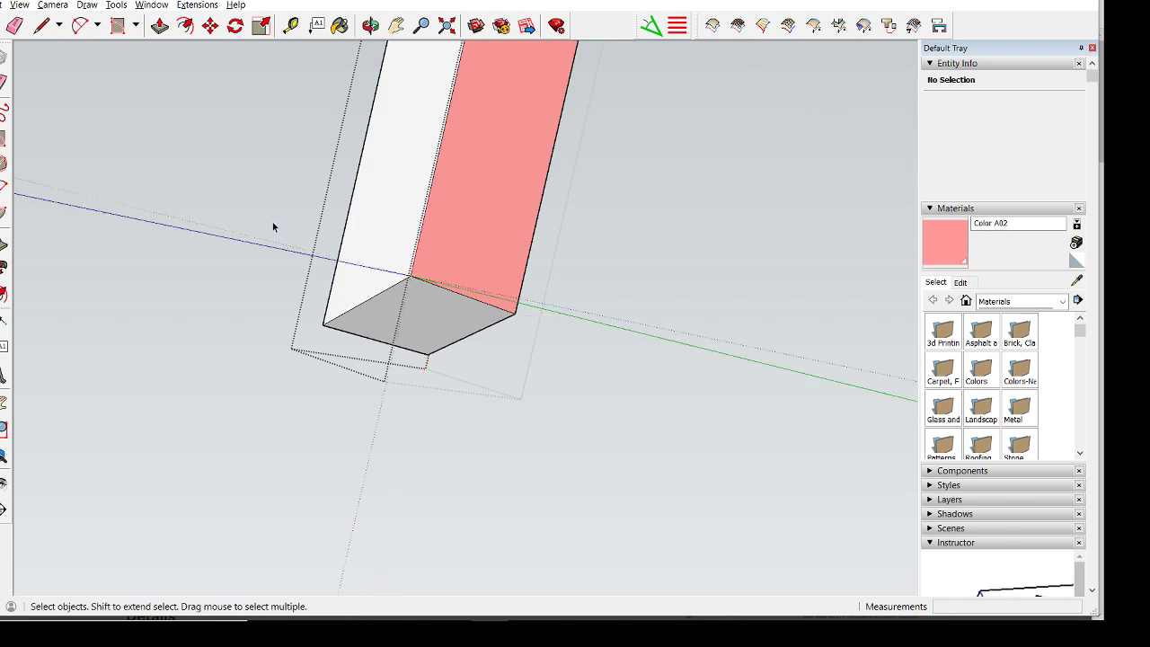
left_click(569, 355)
scroll(556, 356, "down", 6)
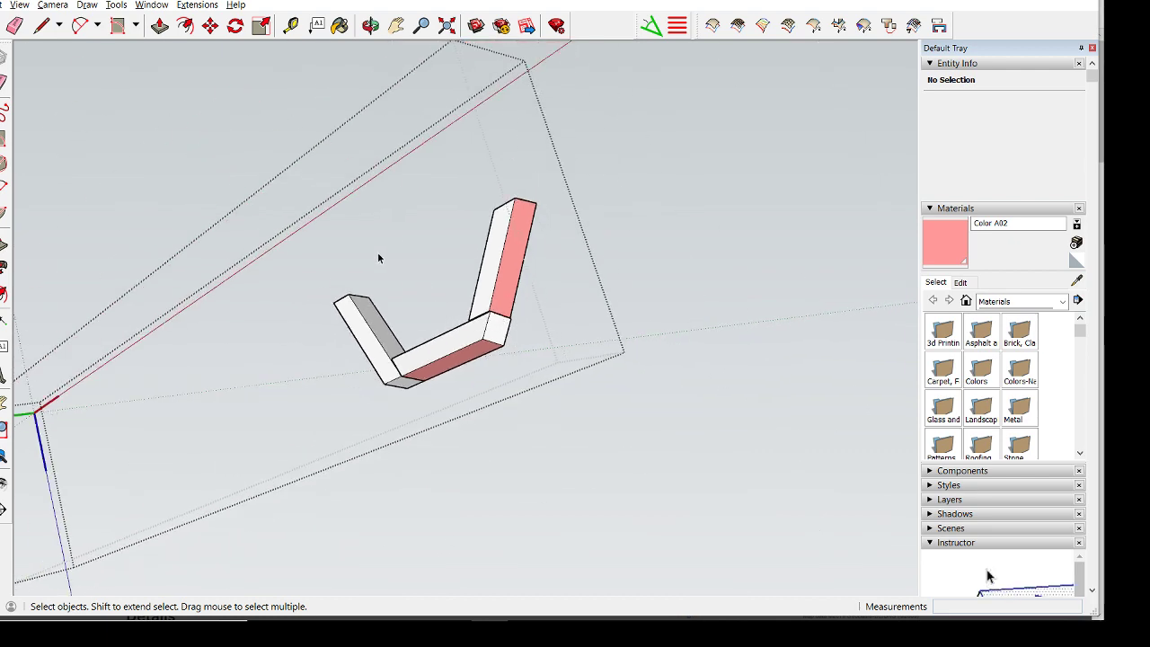
Open the frame's red-faced slanted beam on the opposite side and measure the angle between its end face's midline and the blue axis direction
left_click(119, 209)
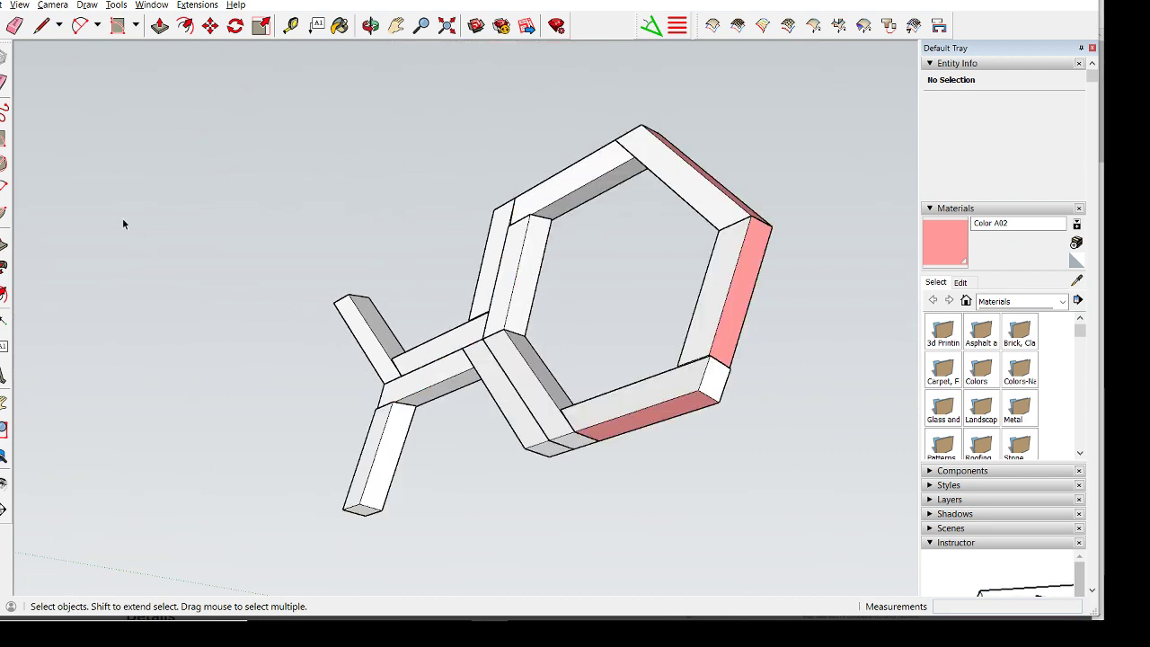
double_click(370, 334)
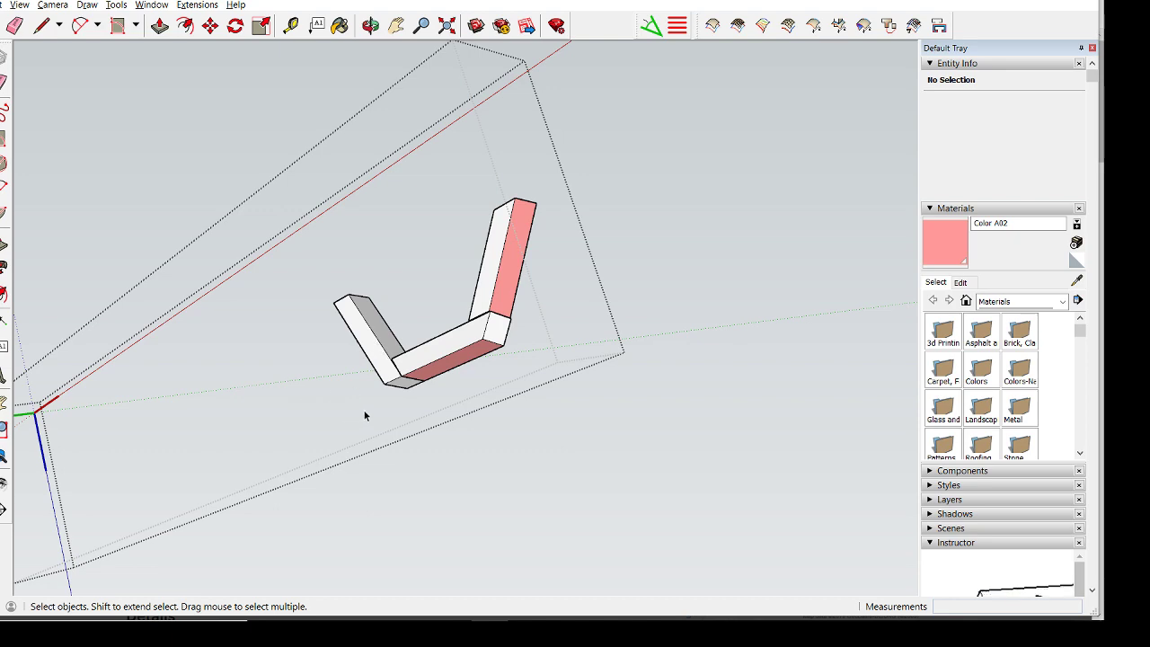
middle_click_drag(365, 415, 308, 292)
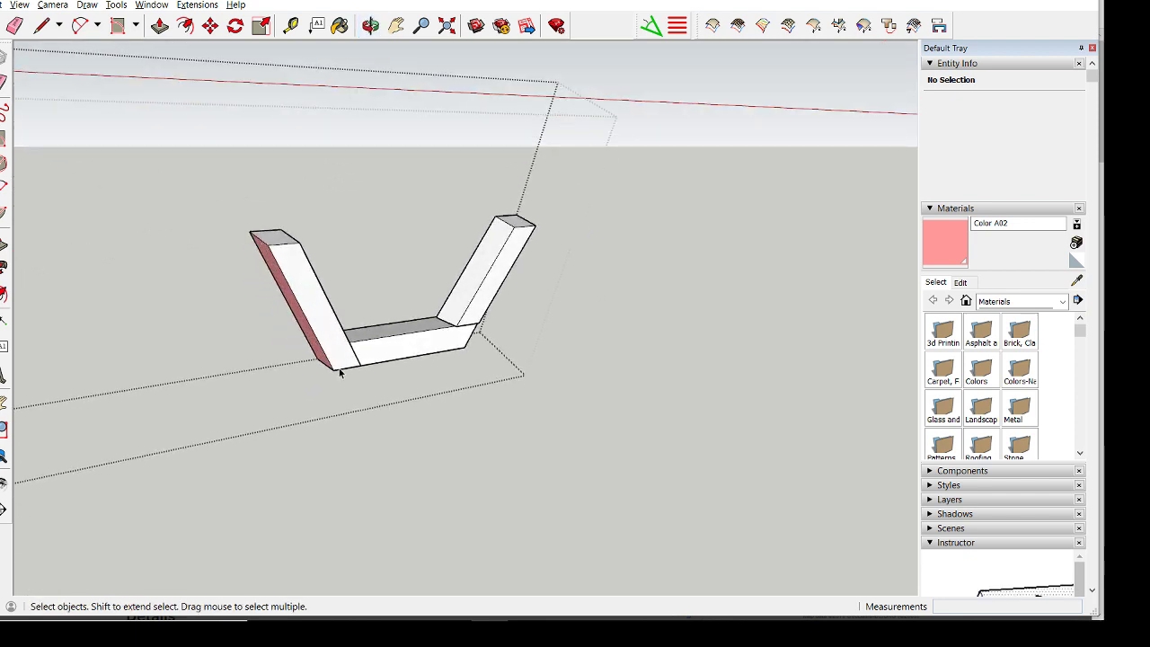
middle_click_drag(299, 294, 183, 298)
double_click(253, 298)
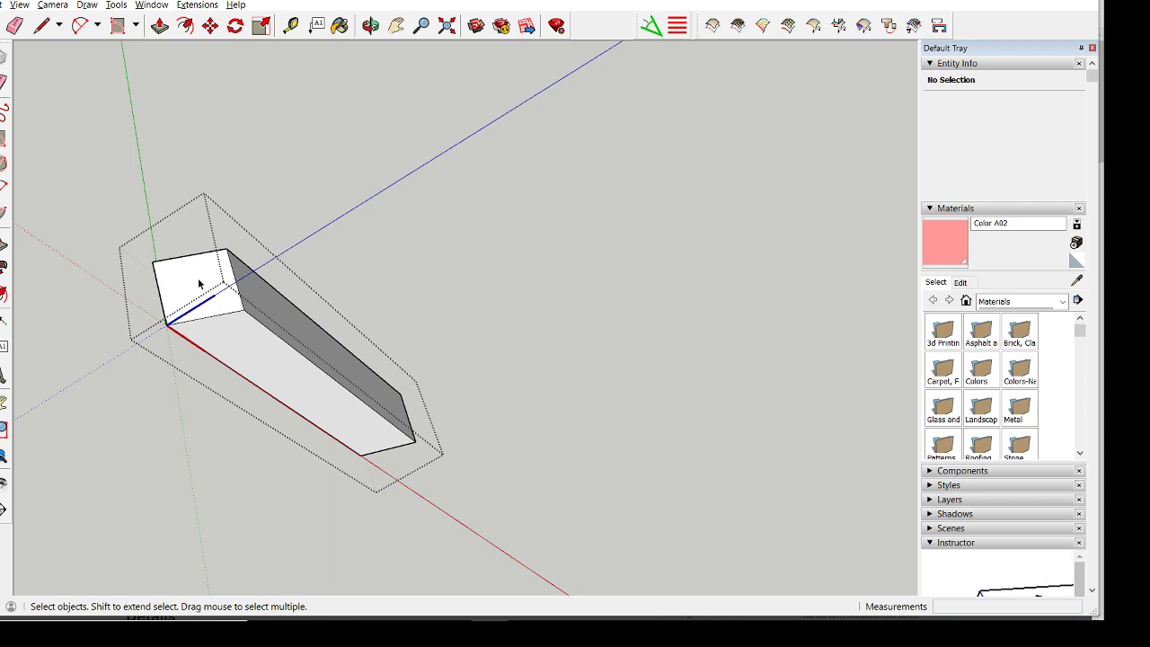
left_click(0, 347)
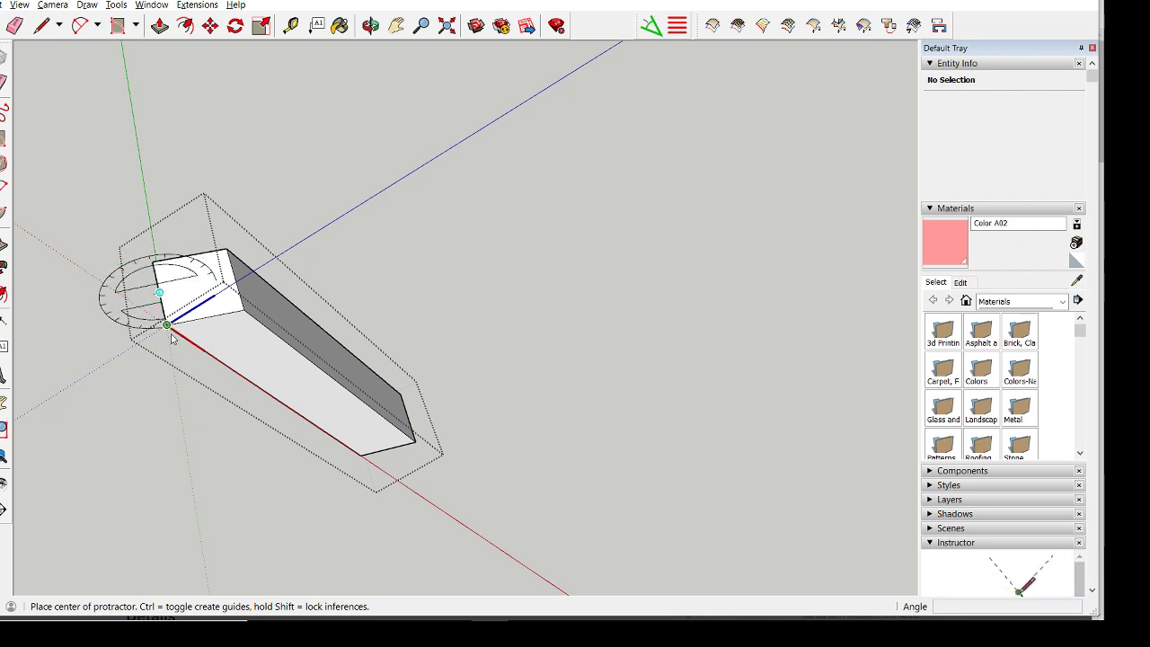
scroll(171, 334, "up", 5)
left_click(154, 280)
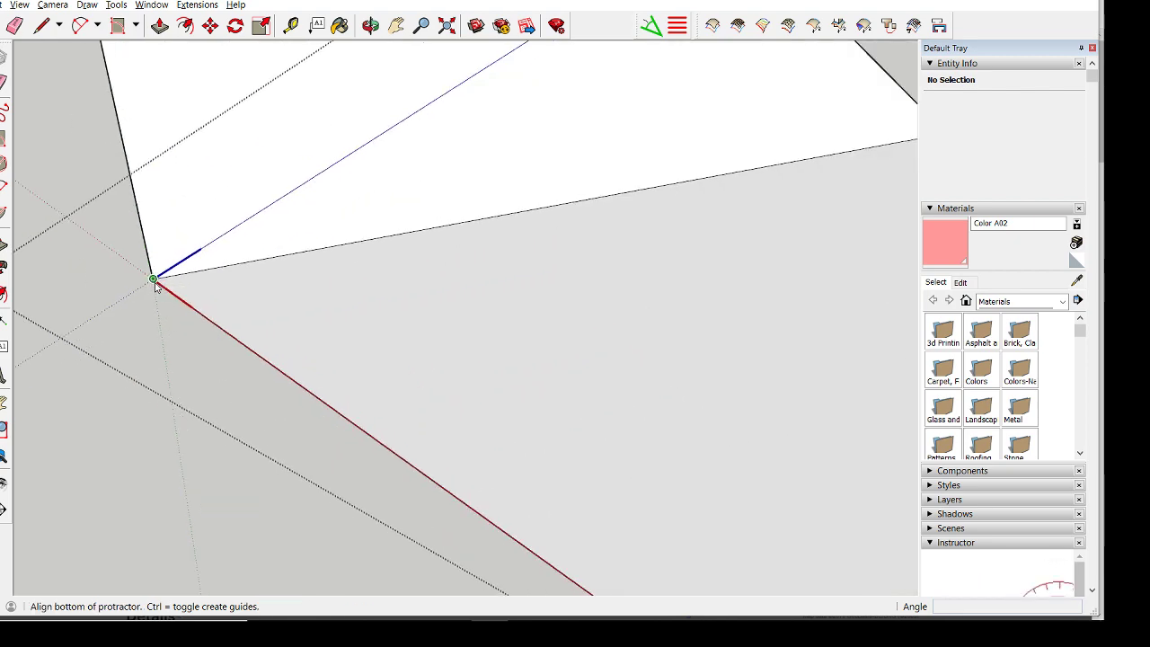
scroll(154, 283, "down", 5)
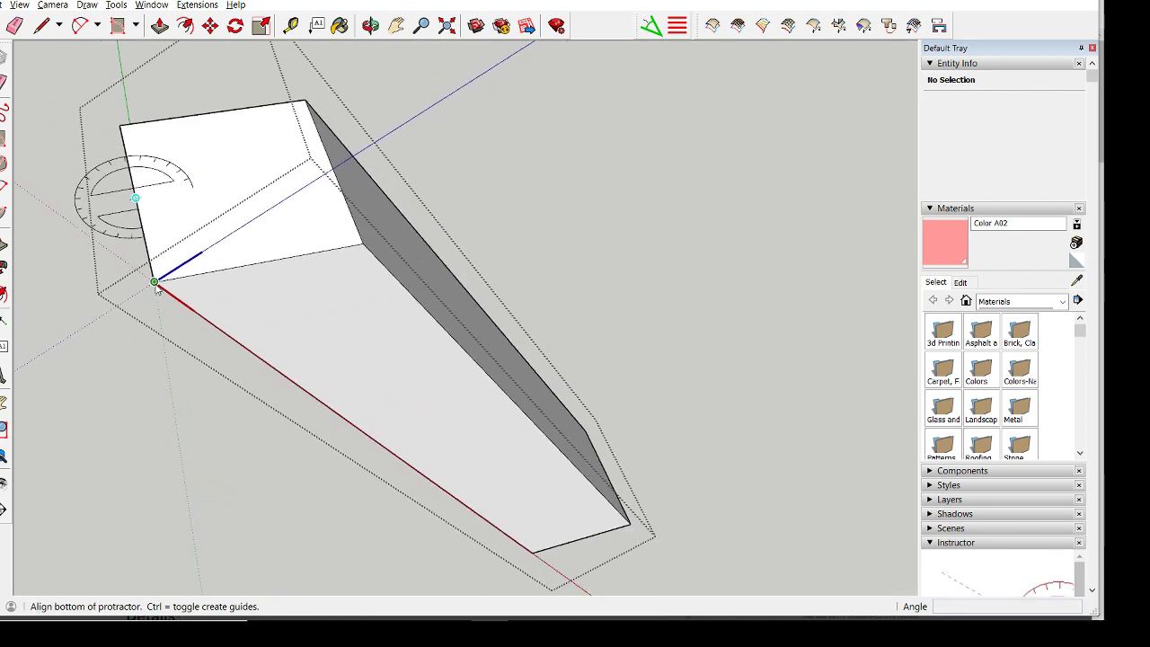
left_click(332, 163)
scroll(331, 162, "down", 2)
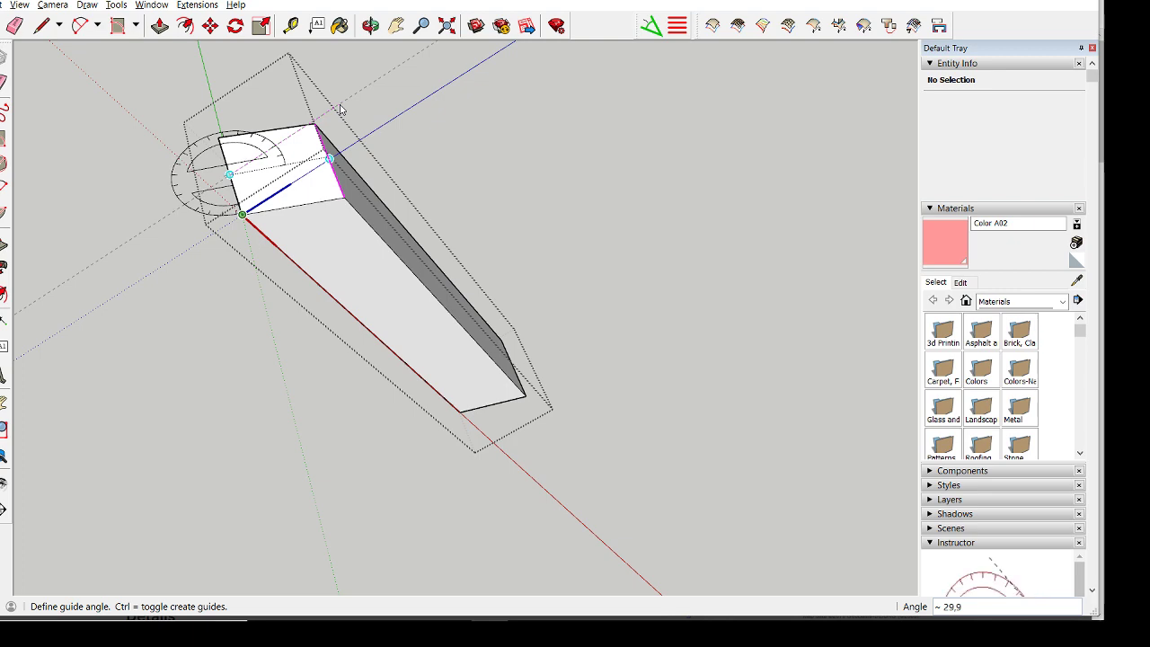
left_click(340, 107)
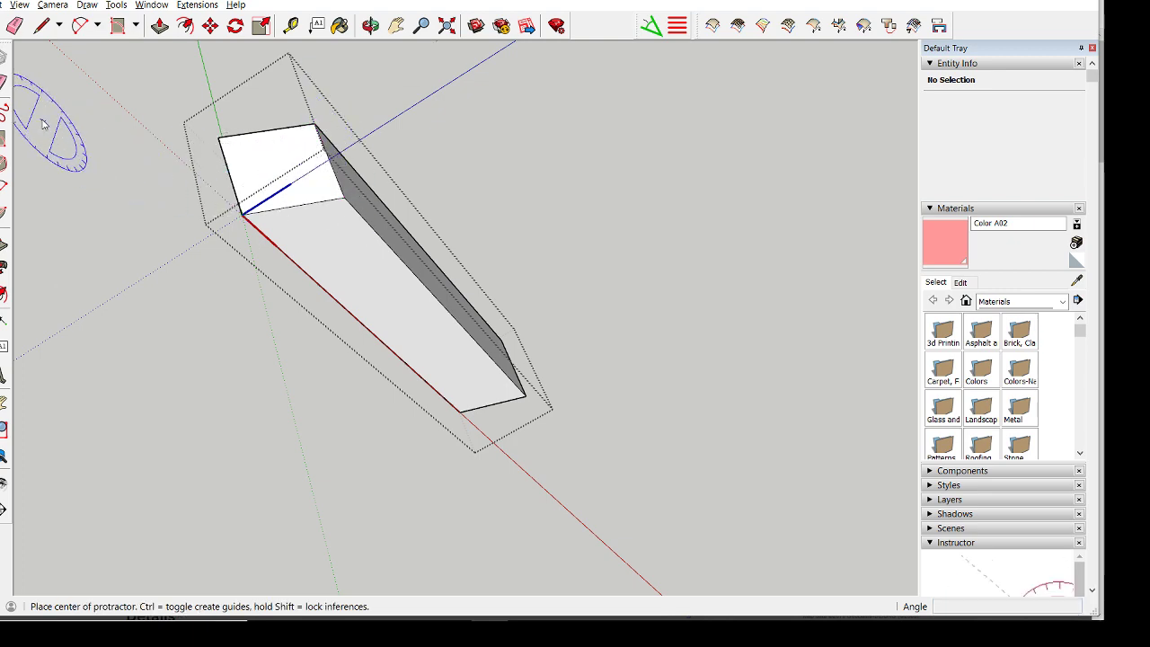
Measure the angle between the long outer edge and the short end edge of the slanted beam's side face
left_click(1, 57)
scroll(385, 199, "down", 3)
middle_click_drag(369, 195, 329, 281)
scroll(329, 282, "up", 3)
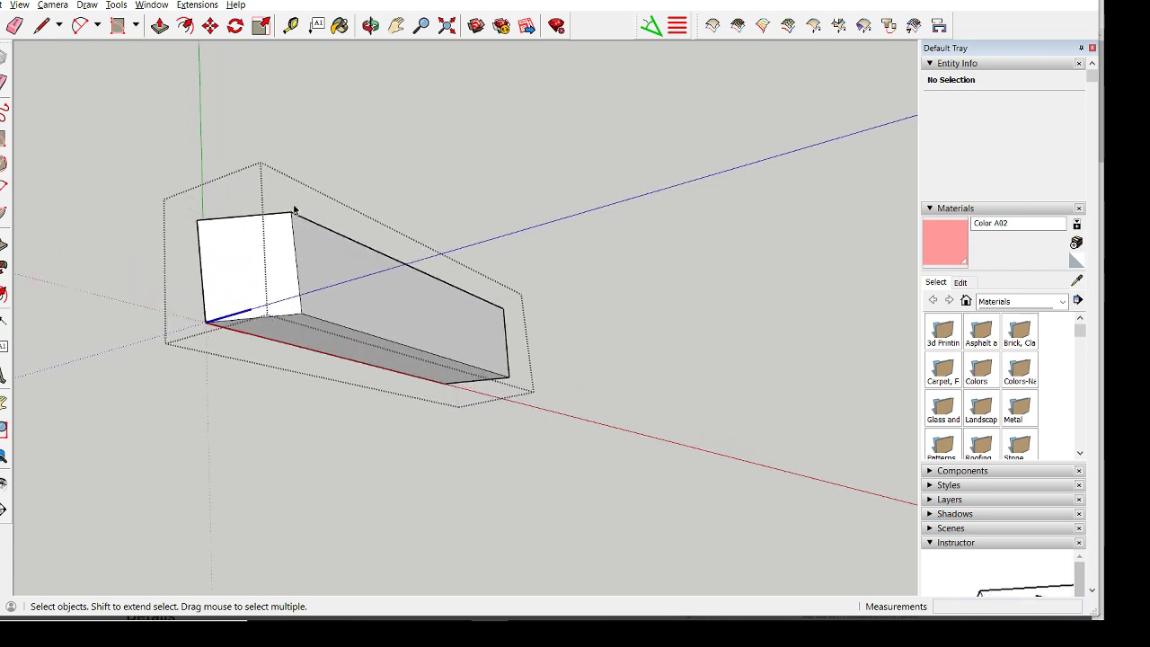
middle_click_drag(339, 263, 260, 253)
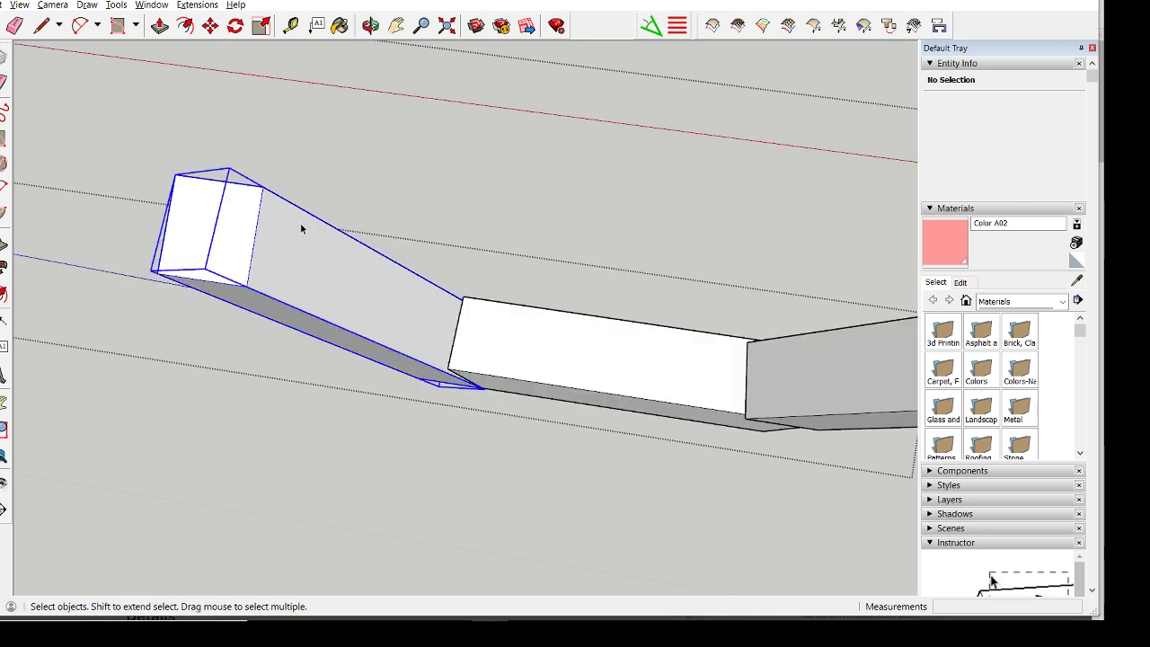
double_click(284, 233)
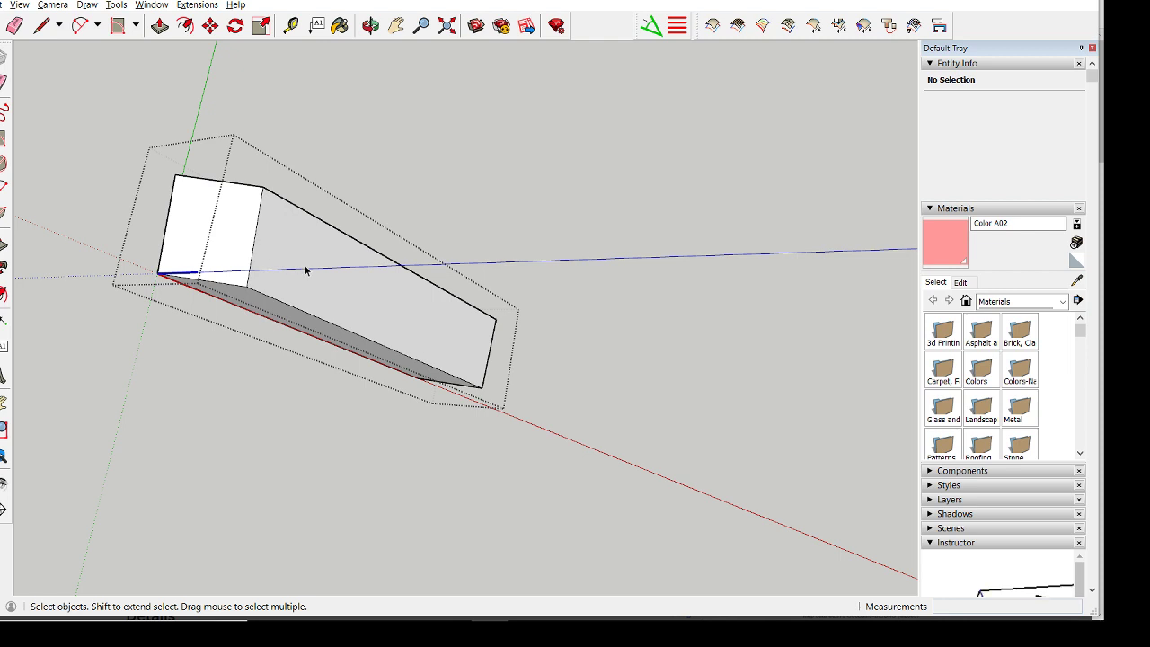
left_click(0, 346)
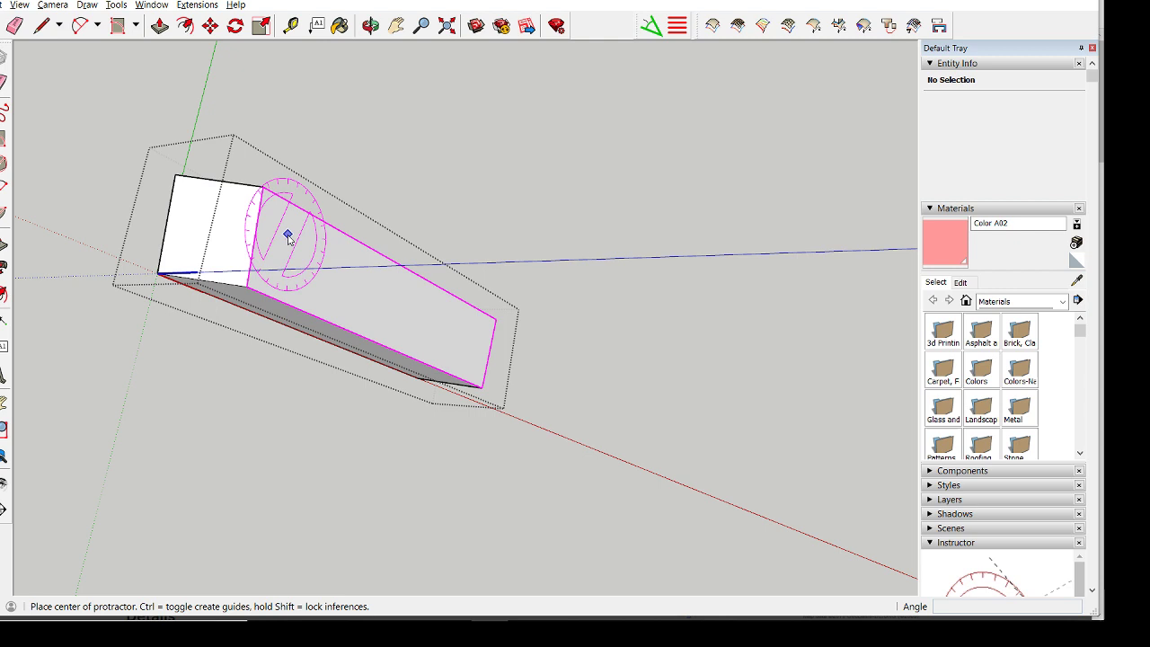
left_click(263, 186)
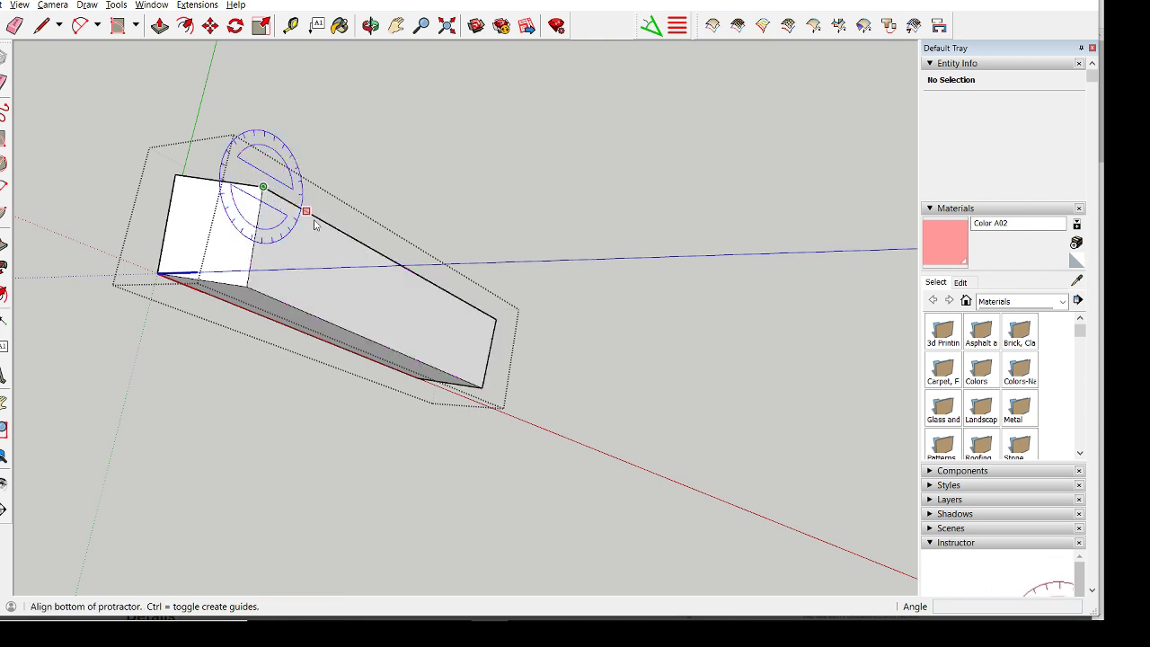
left_click(496, 318)
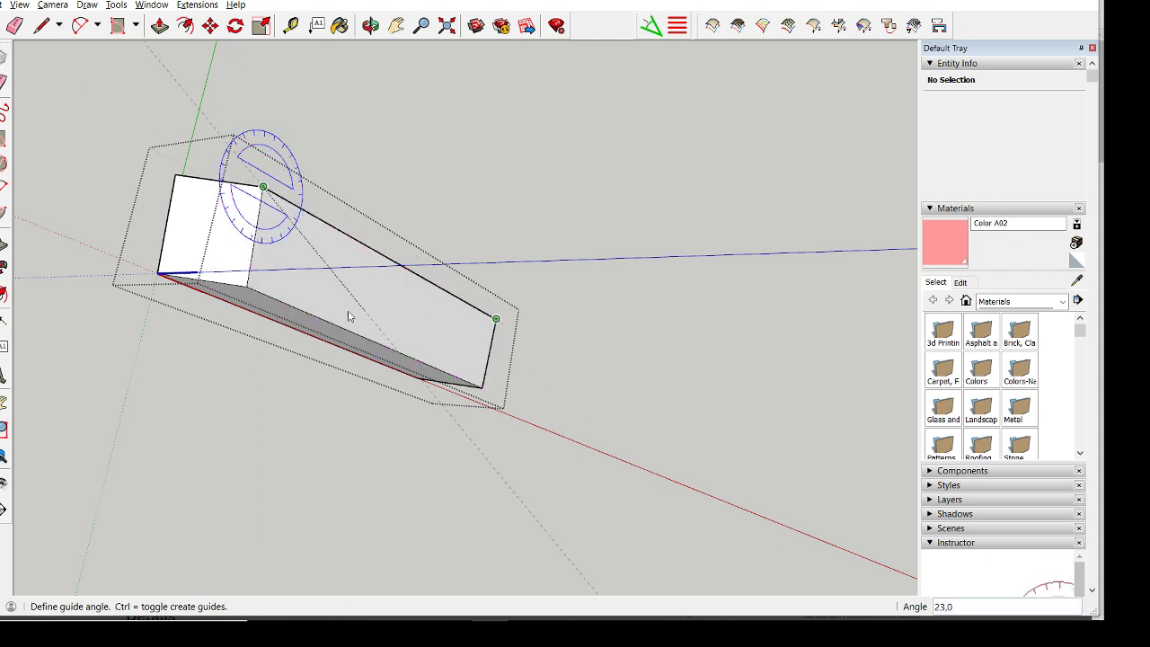
left_click(248, 288)
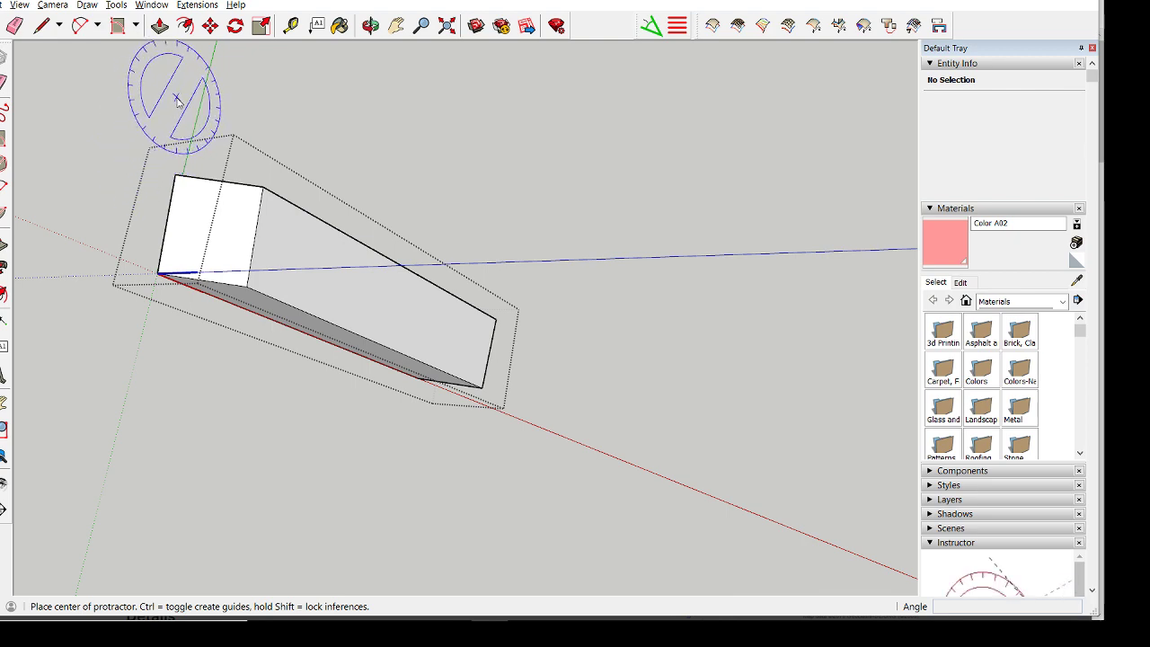
Divide the short edge between the slanted beam's end face and long side face into 3 segments
middle_click_drag(299, 387, 456, 282)
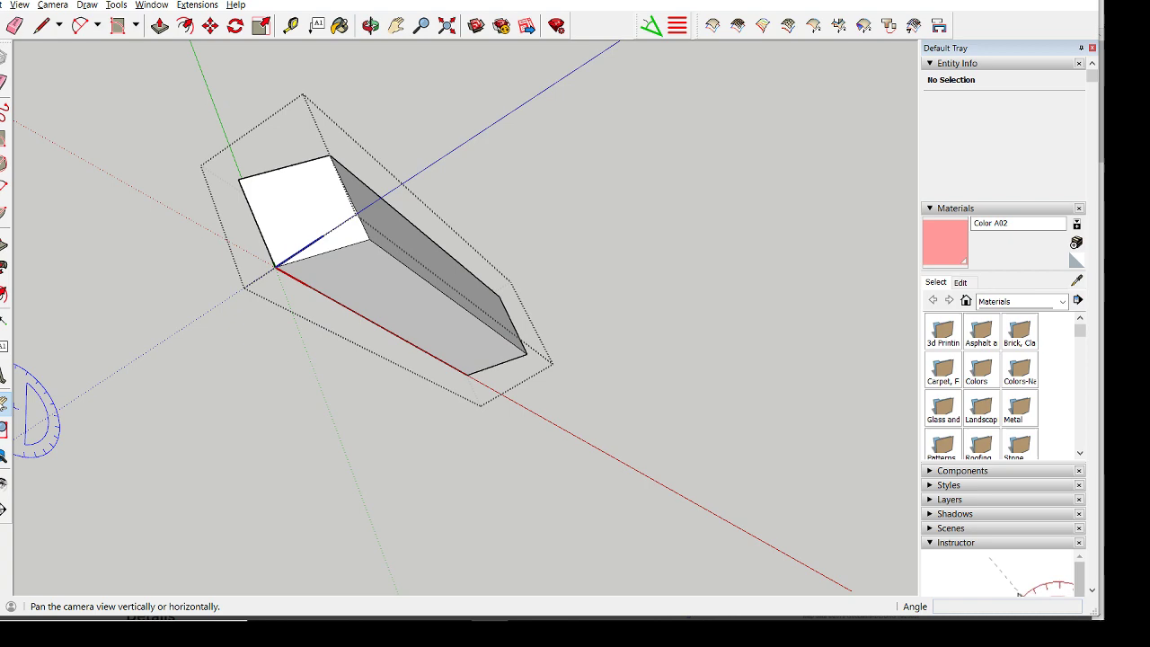
left_click(4, 405)
left_click_drag(265, 325, 232, 409)
middle_click_drag(265, 377, 234, 364)
scroll(280, 306, "up", 3)
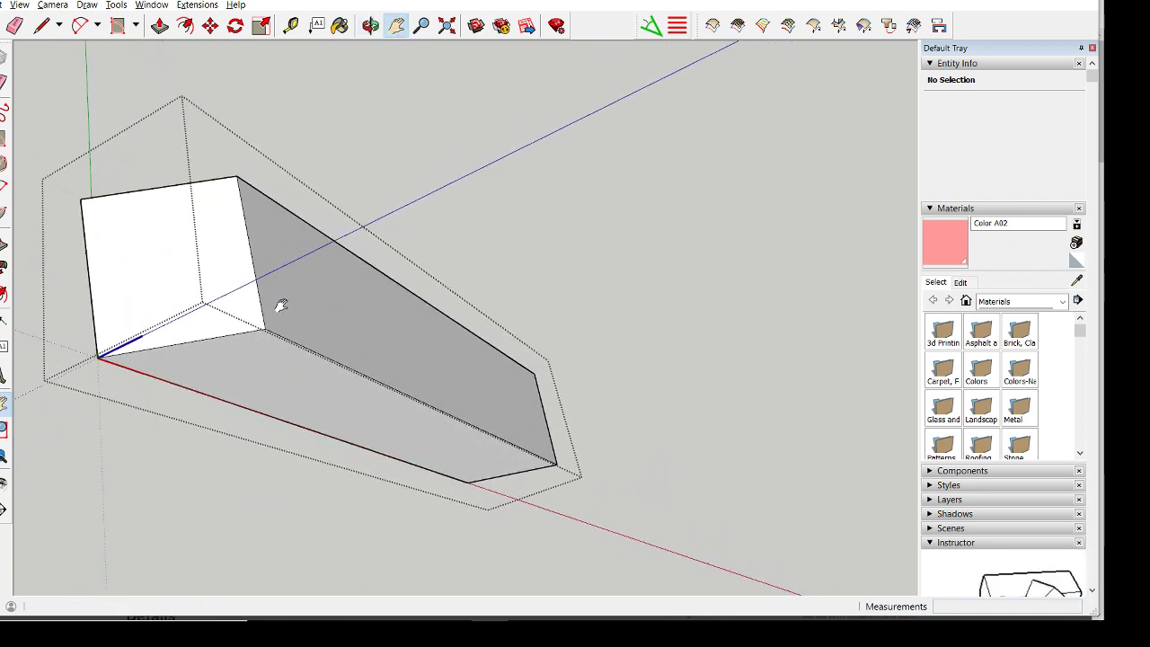
key("b")
key("space")
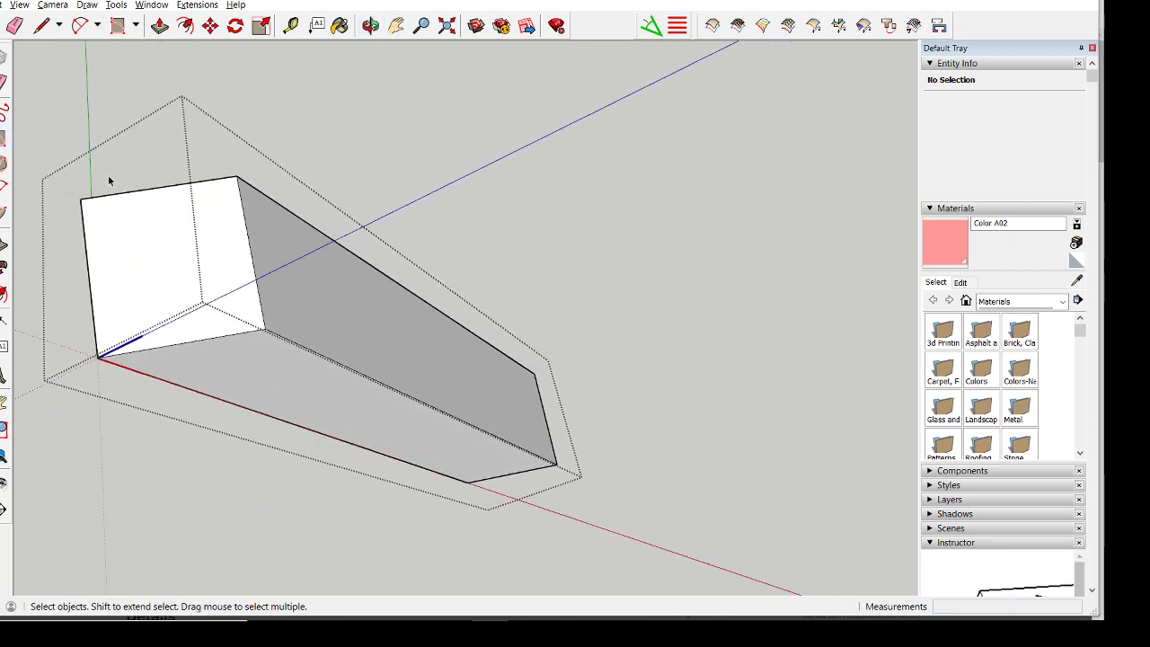
right_click(249, 243)
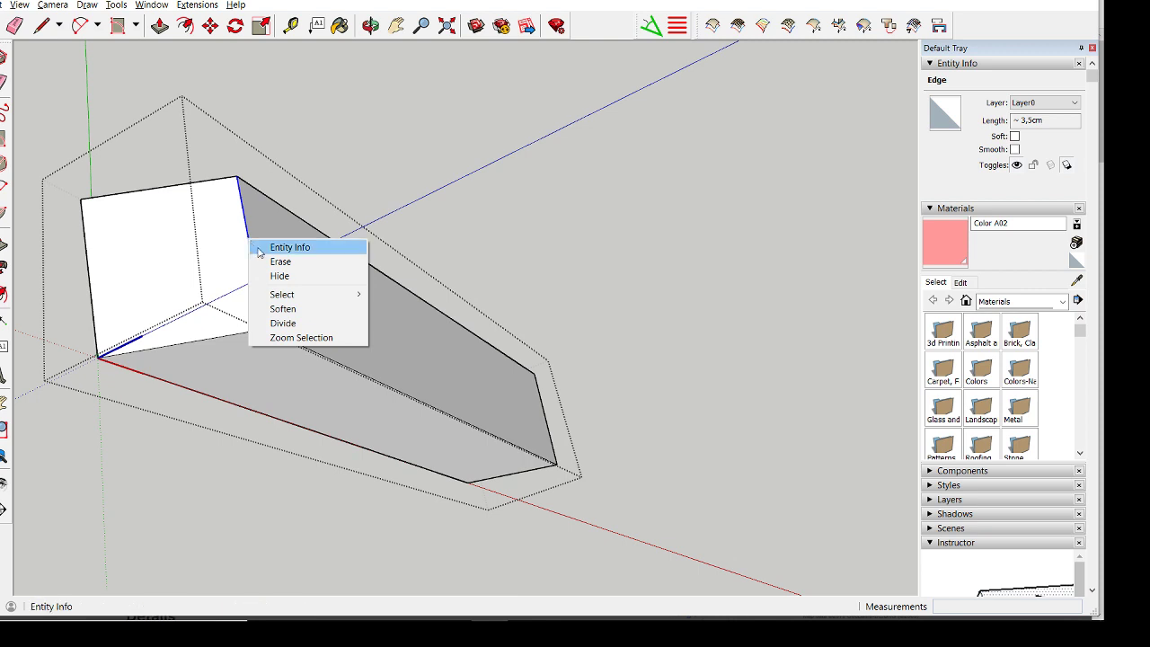
left_click(283, 323)
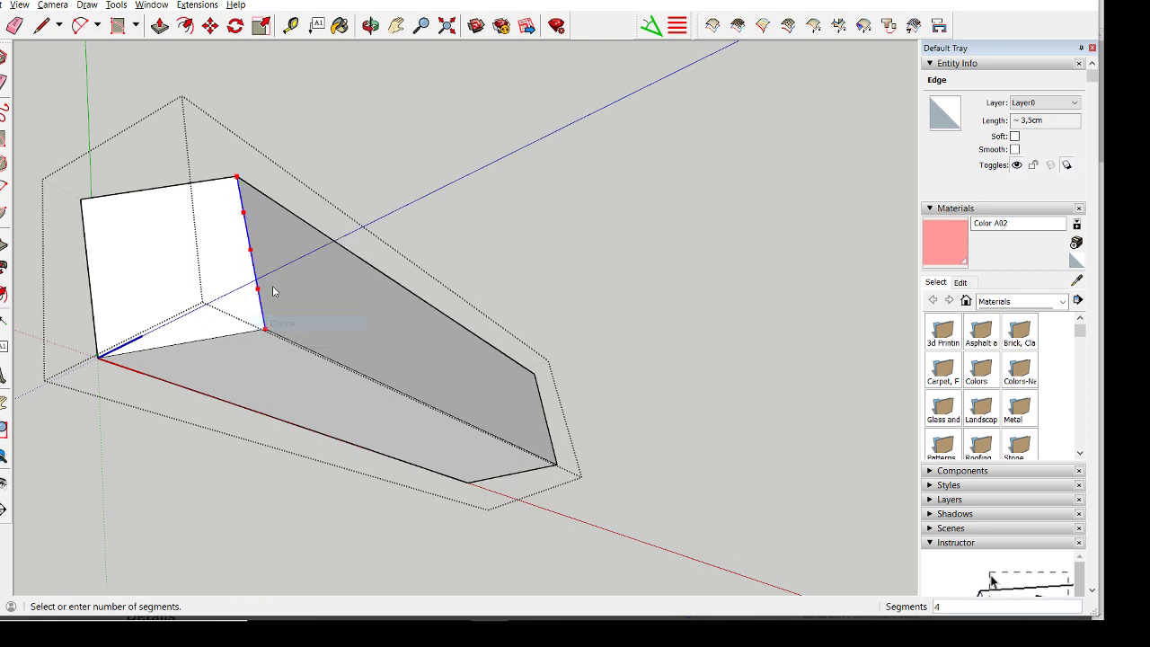
left_click(258, 279)
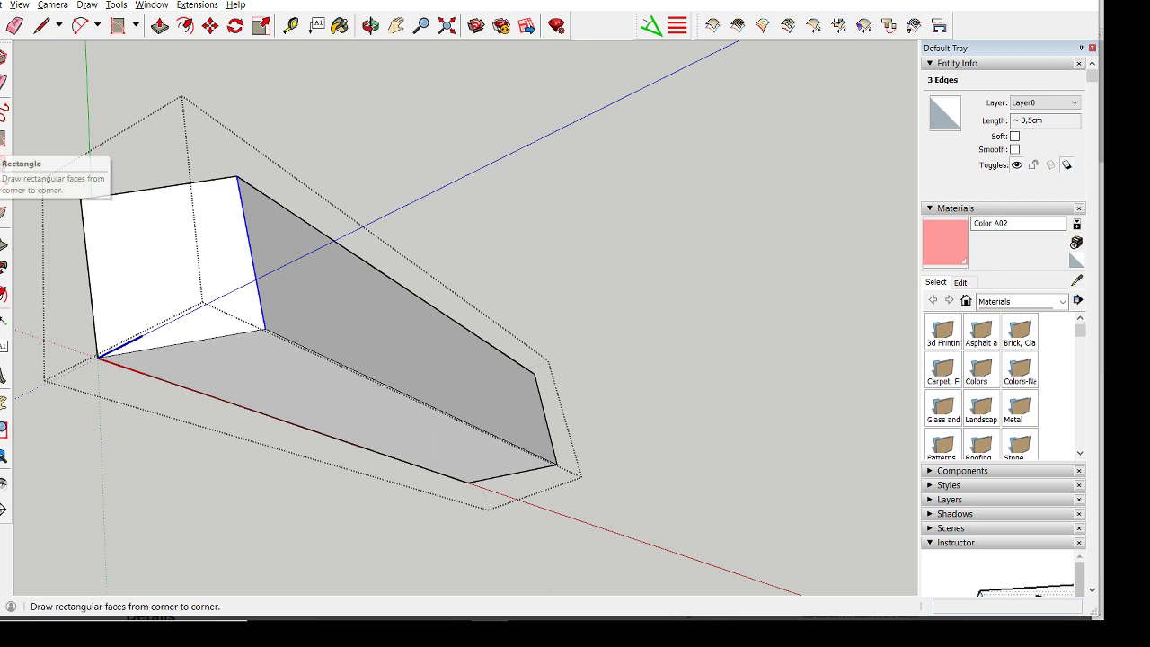
left_click(4, 137)
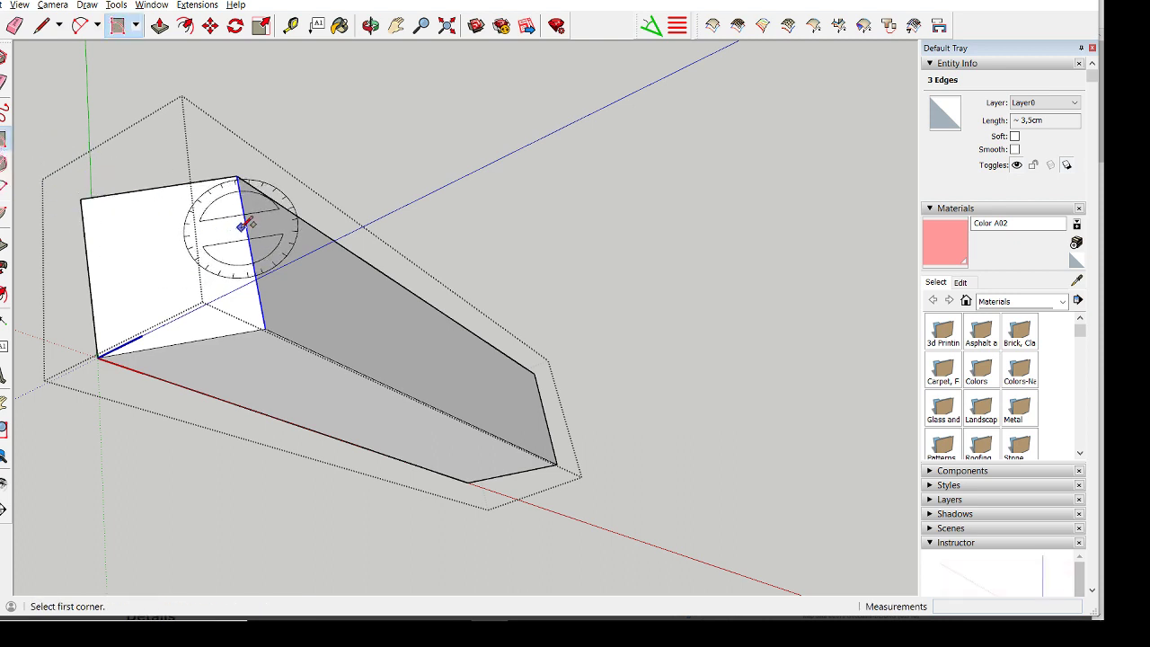
left_click(245, 223)
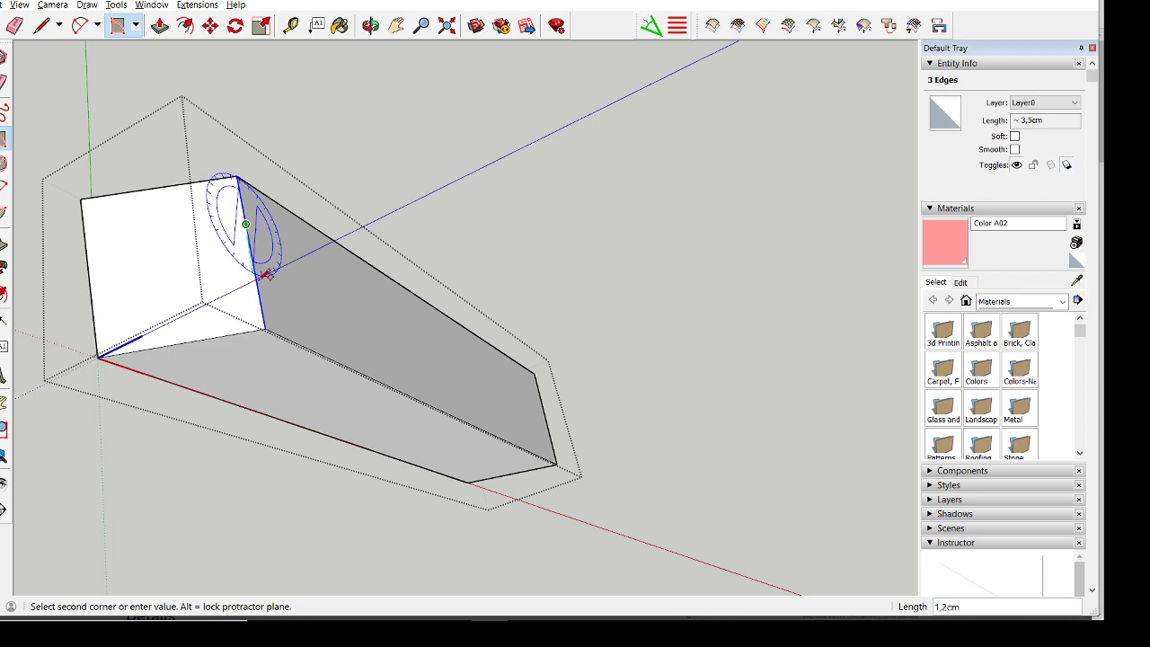
key("Escape")
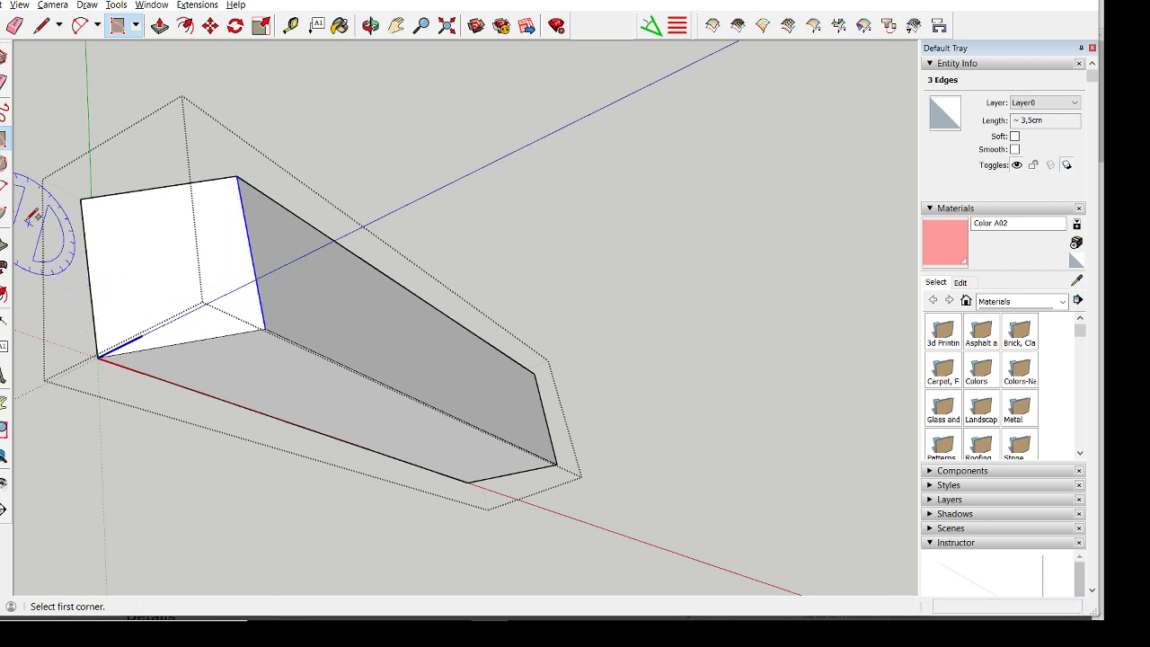
Draw a rotated rectangle about 1.2 by 1.9 cm on the beam's side face, starting from the middle third of the divided edge
left_click(4, 139)
left_click(246, 223)
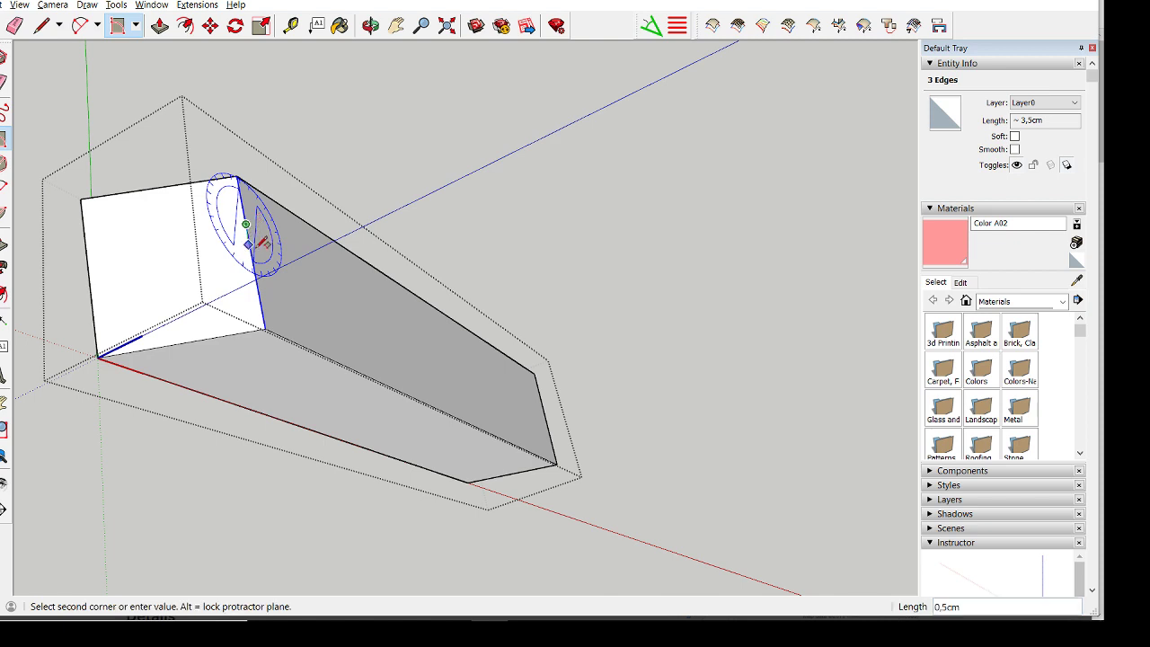
left_click(259, 273)
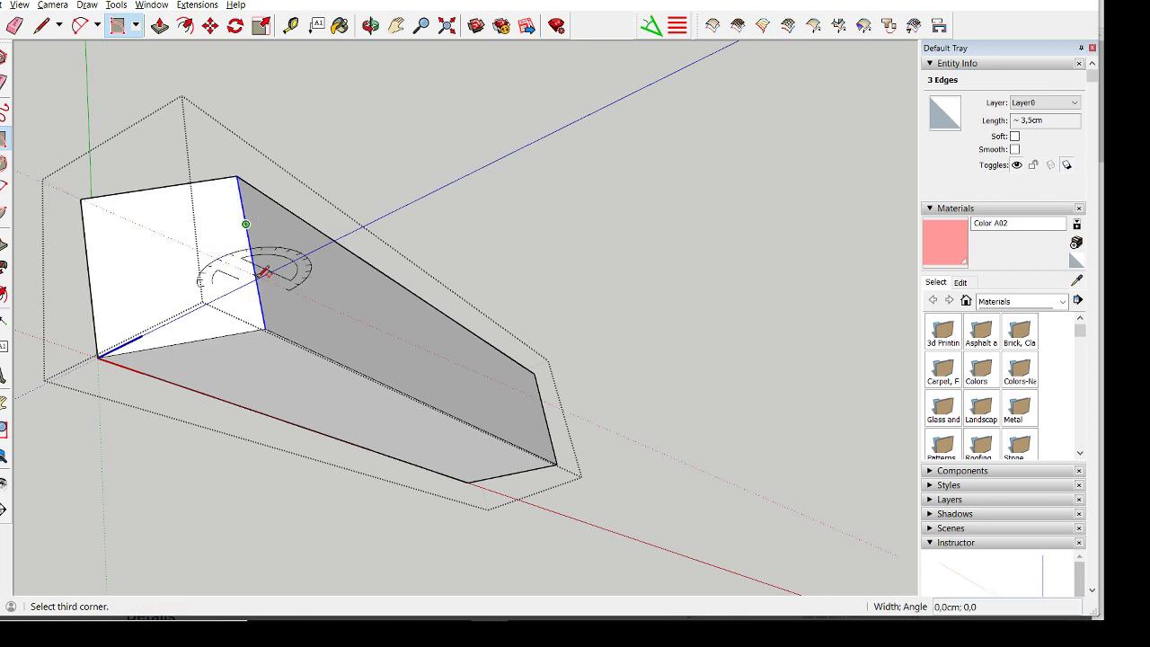
left_click(317, 293)
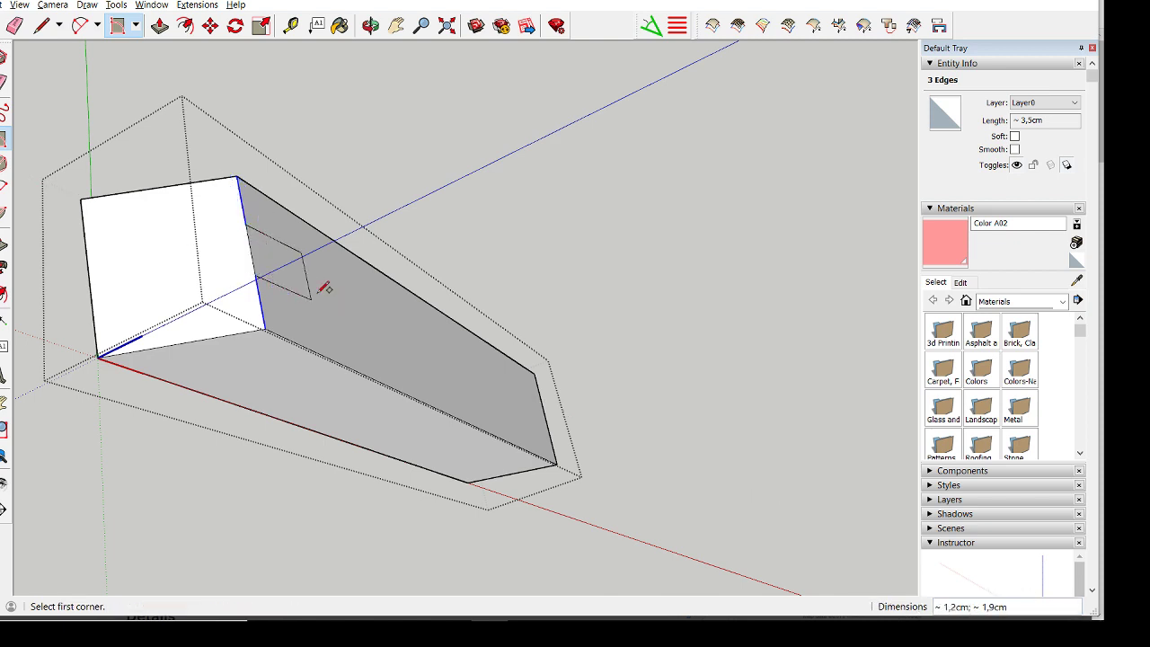
Push/Pull the rectangle 0.7 cm out of the beam's side face and extend the resulting block's end face beyond the beam's end
left_click(159, 25)
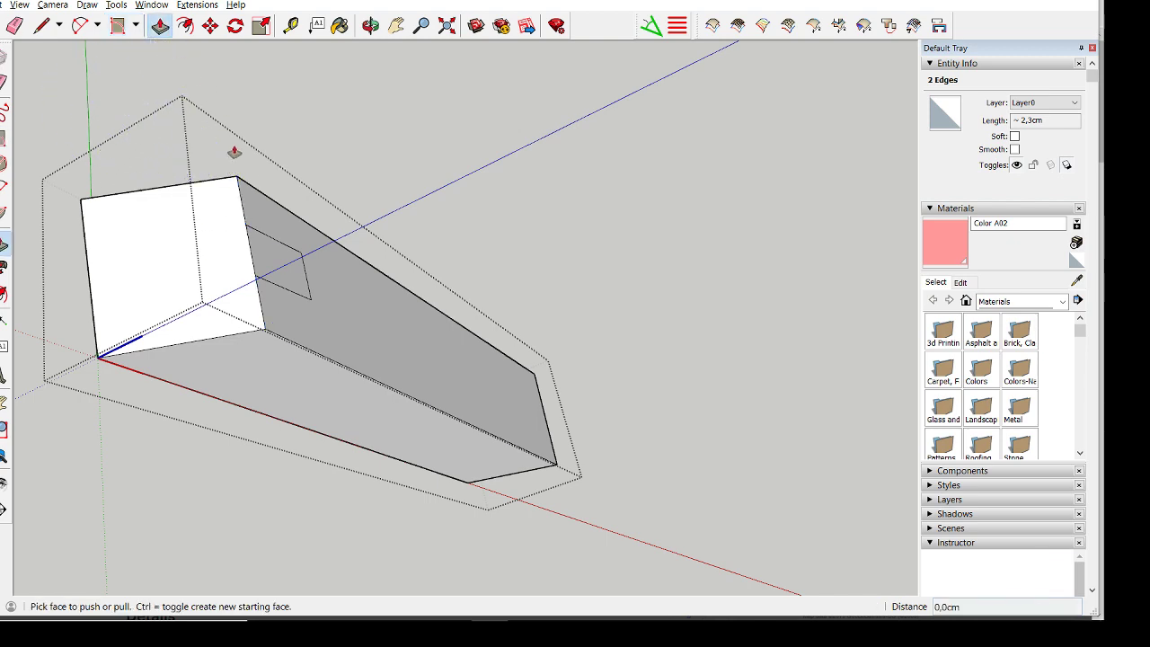
left_click(279, 253)
left_click(295, 232)
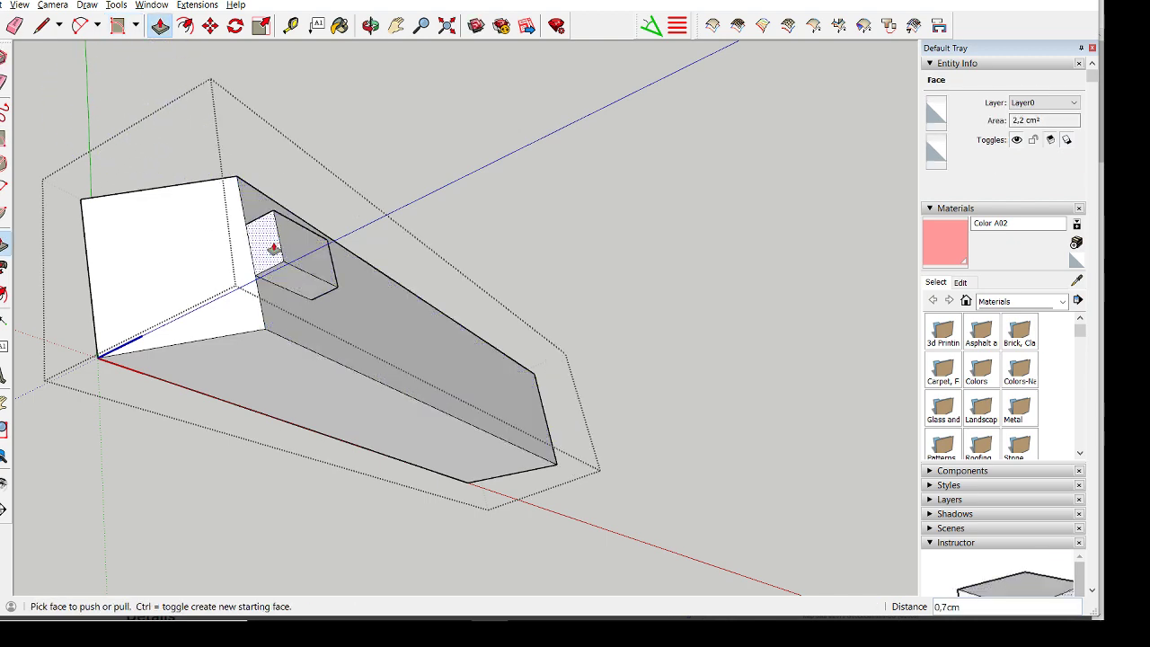
left_click(272, 251)
left_click(187, 240)
middle_click_drag(229, 244, 315, 256)
key("space")
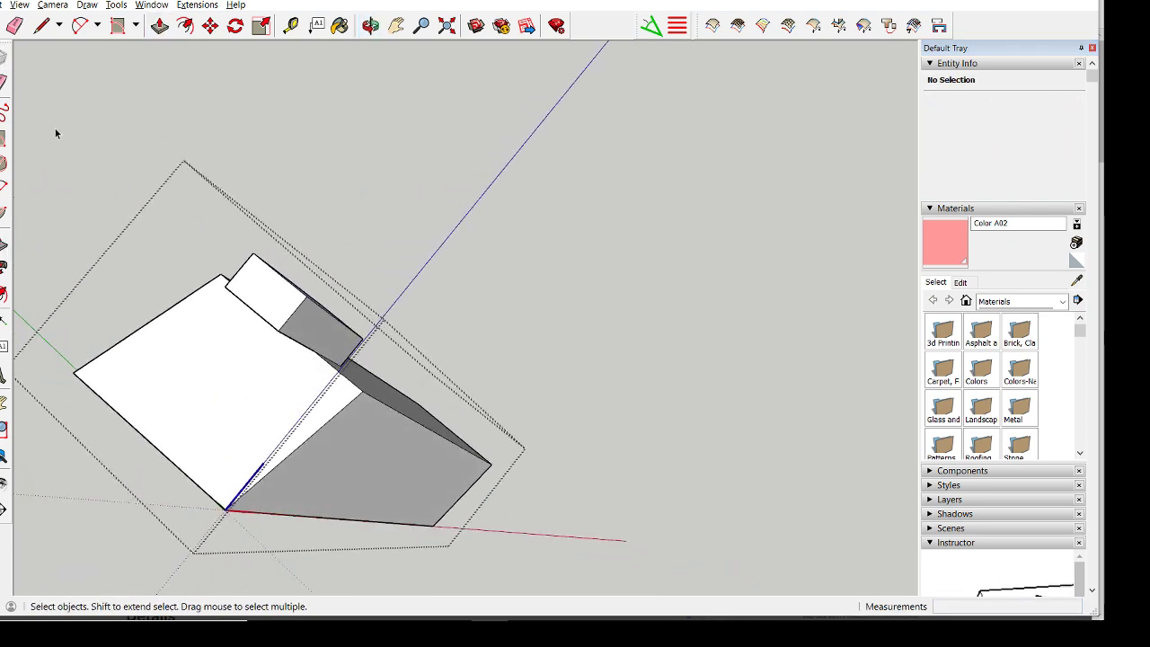
Divide the inner edge of the protruding block's end and the far short edge of the beam's end face into 2 segments each
right_click(252, 314)
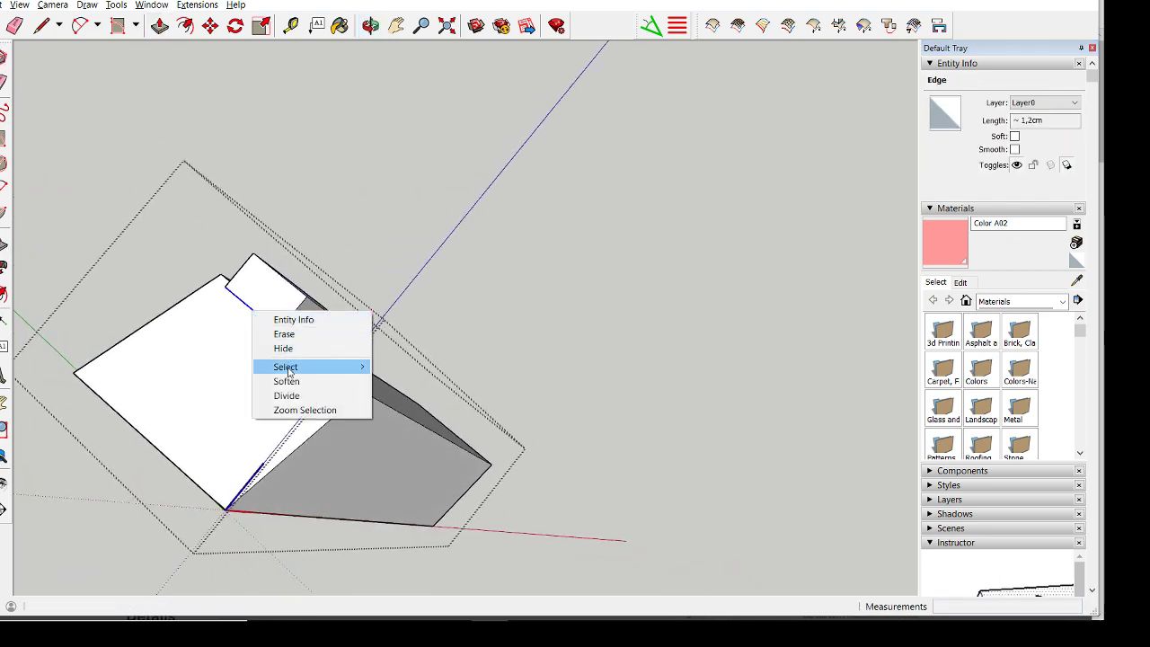
left_click(274, 392)
left_click(254, 312)
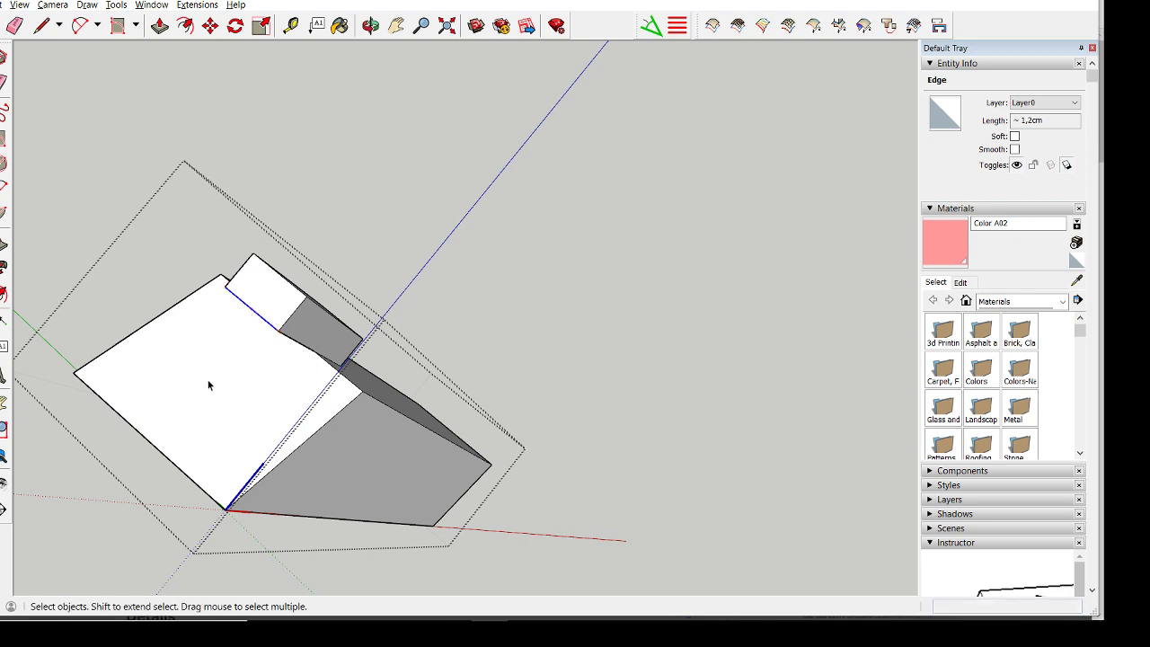
right_click(150, 444)
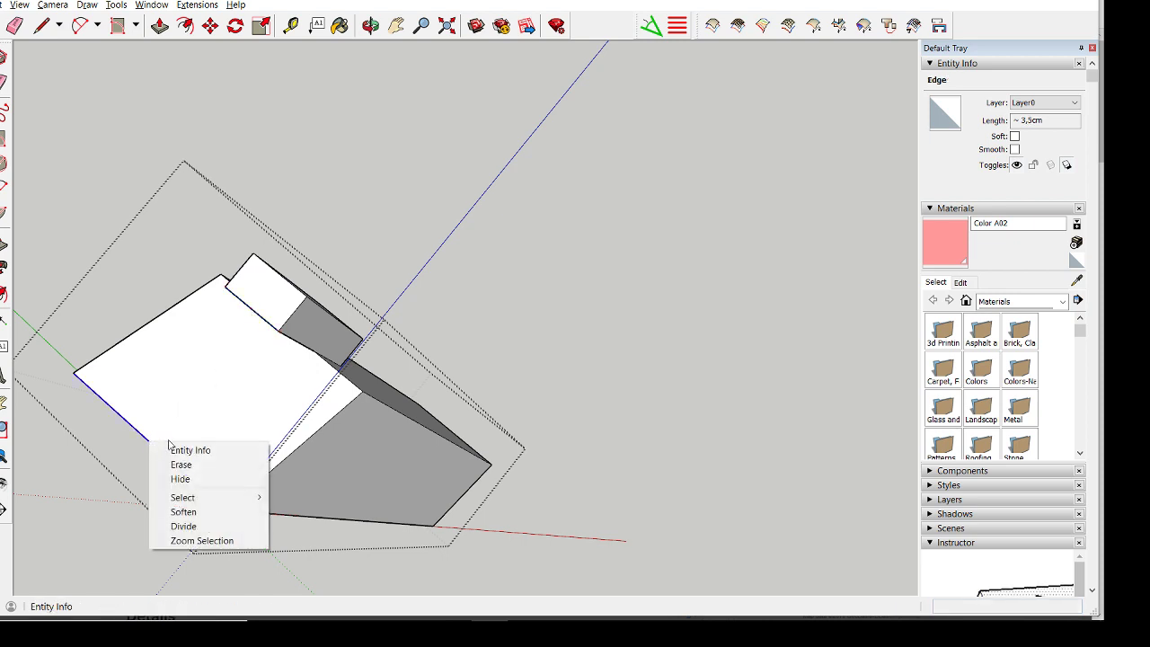
left_click(183, 525)
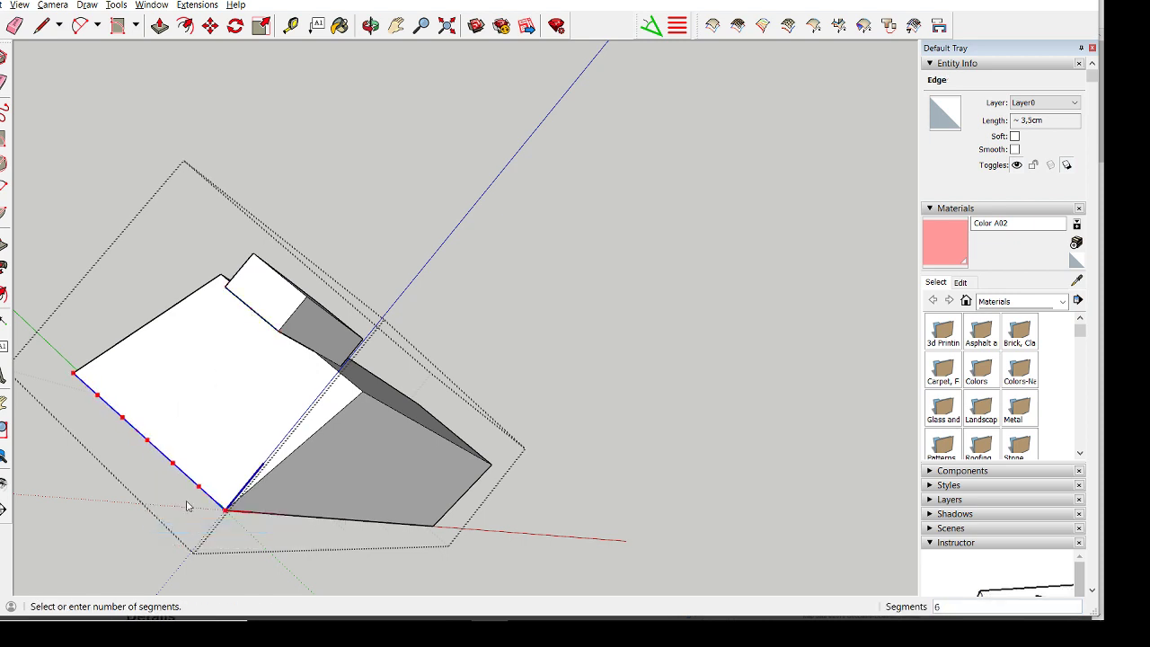
left_click(148, 444)
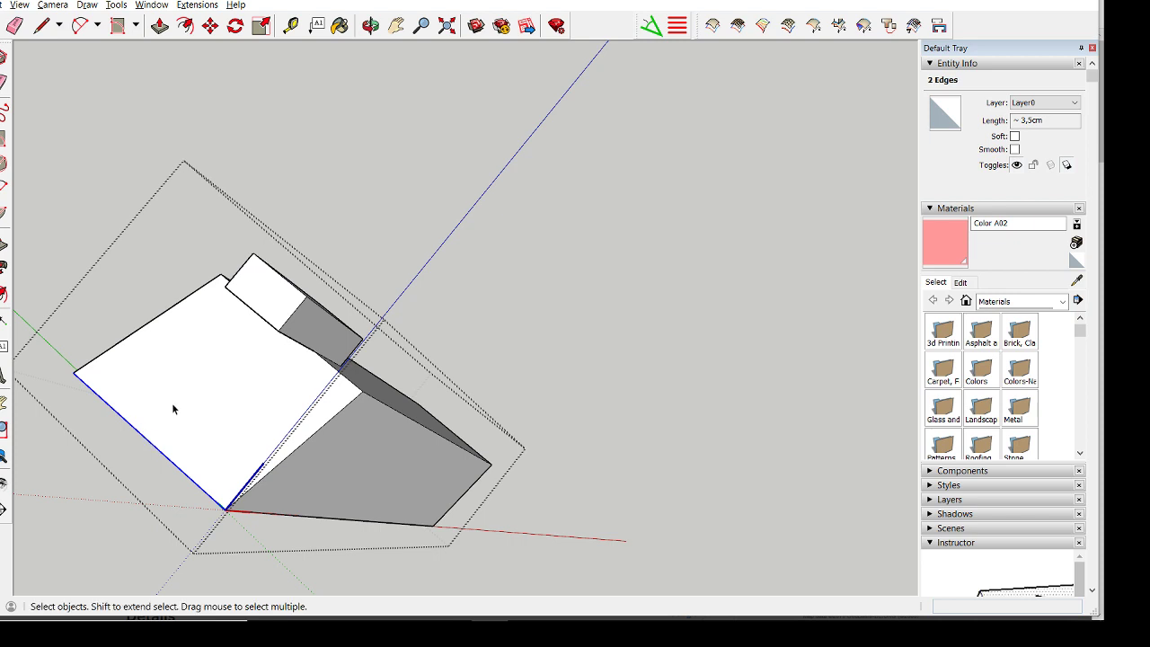
Add an angular dimension between the protruding block's inner face and the midline of the beam's end face, using the edge midpoints
left_click(655, 33)
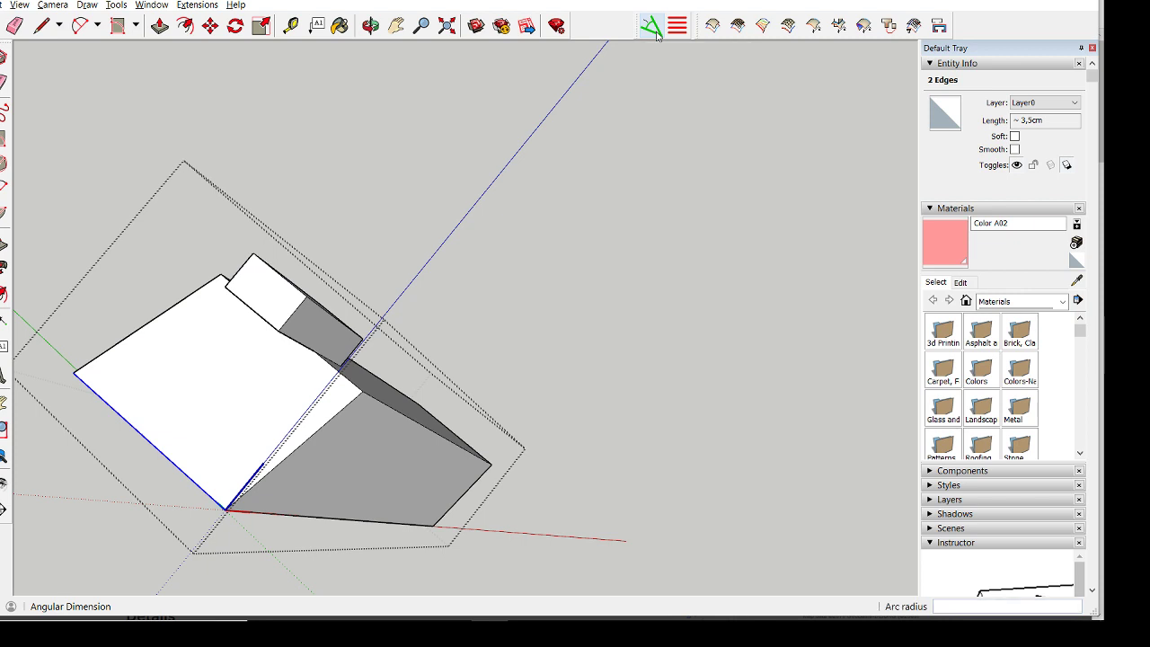
left_click(251, 308)
mouse_move(266, 318)
middle_mouse_down()
mouse_move(303, 275)
mouse_move(282, 331)
middle_mouse_up()
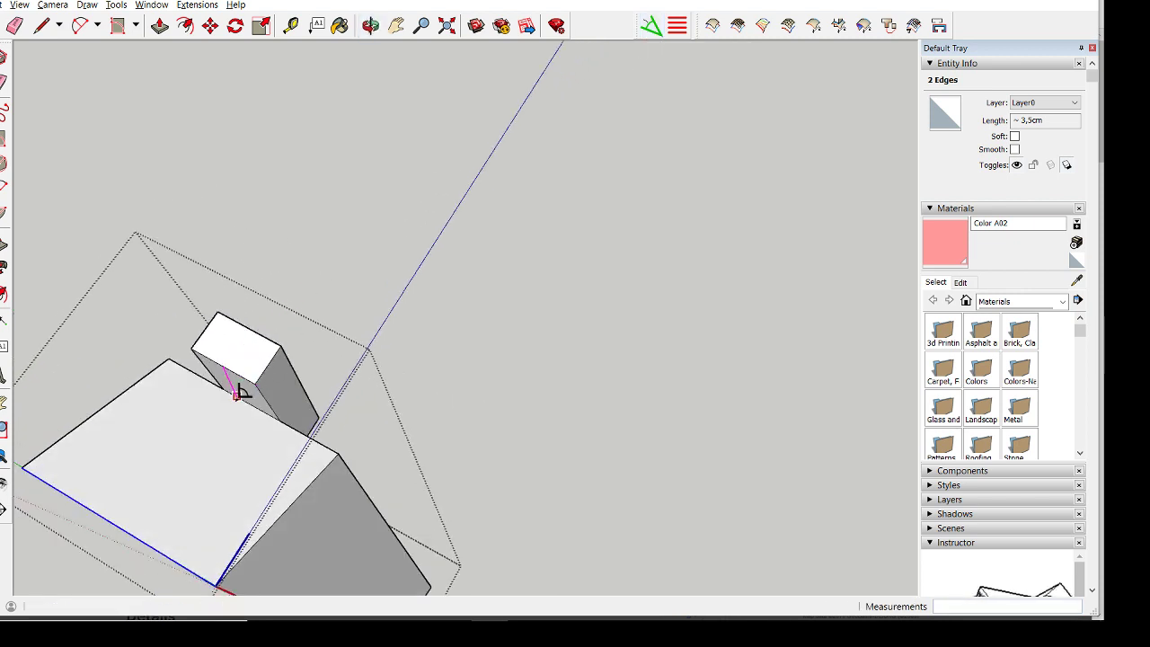
left_click(251, 402)
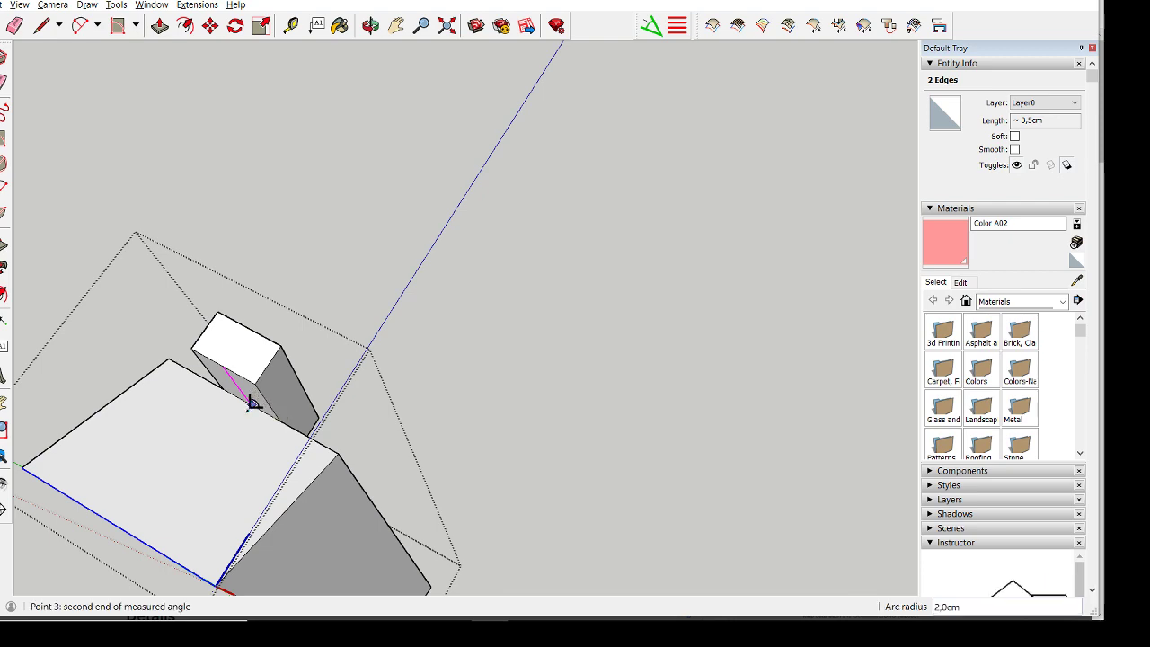
left_click(119, 521)
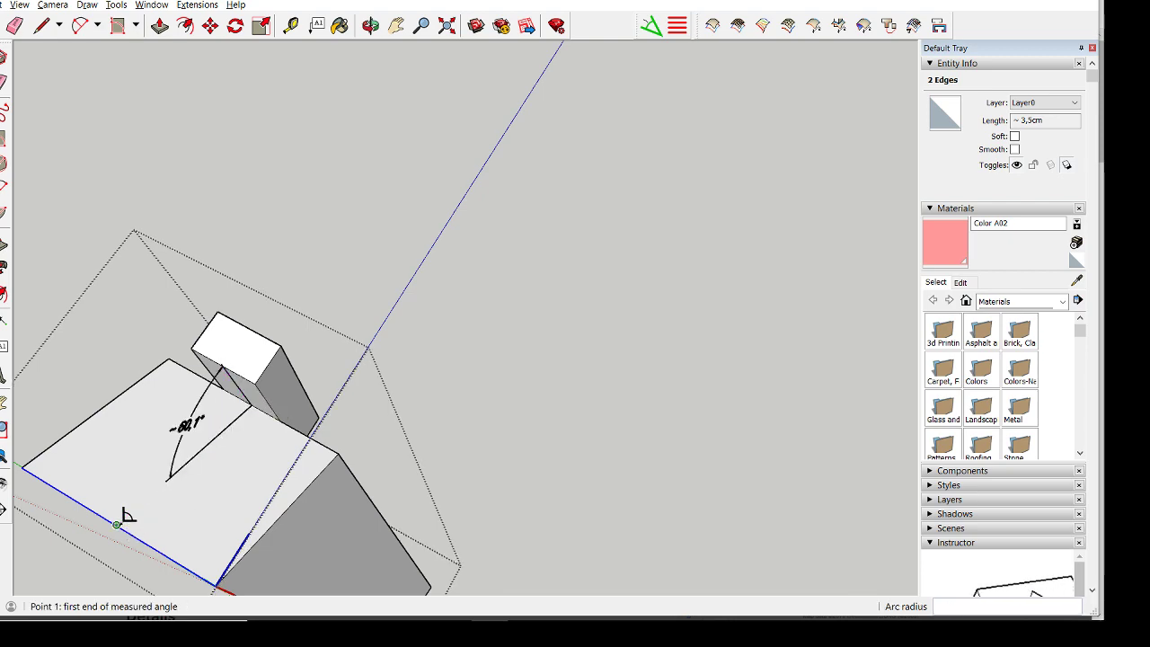
middle_click_drag(198, 488, 126, 380)
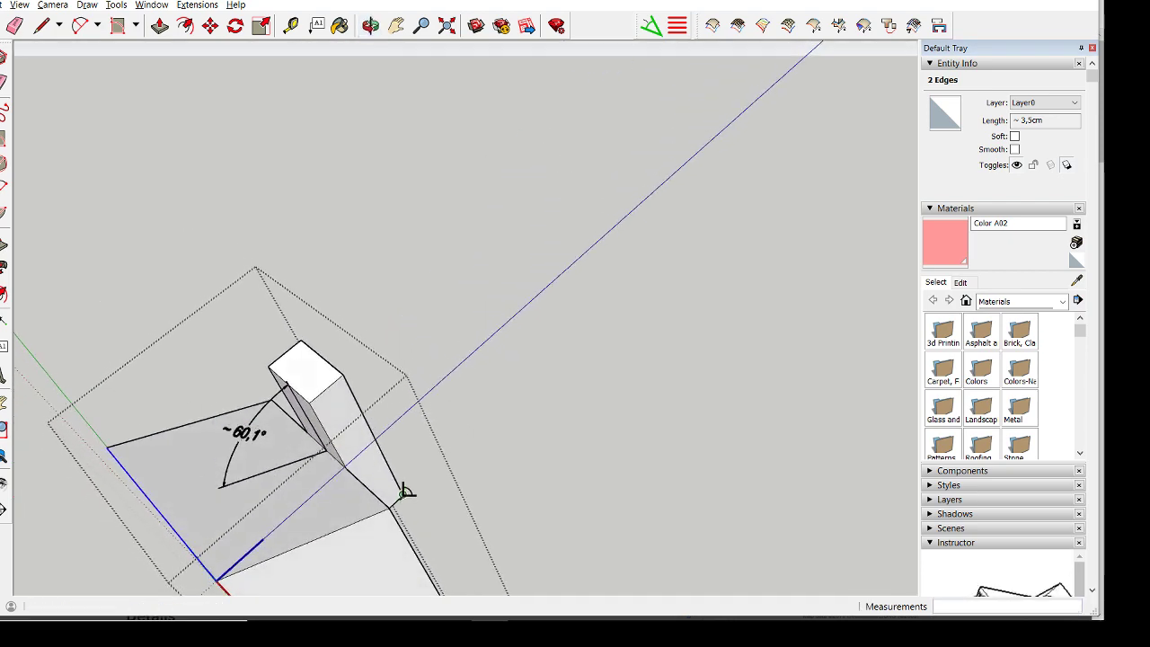
middle_click_drag(404, 493, 277, 443)
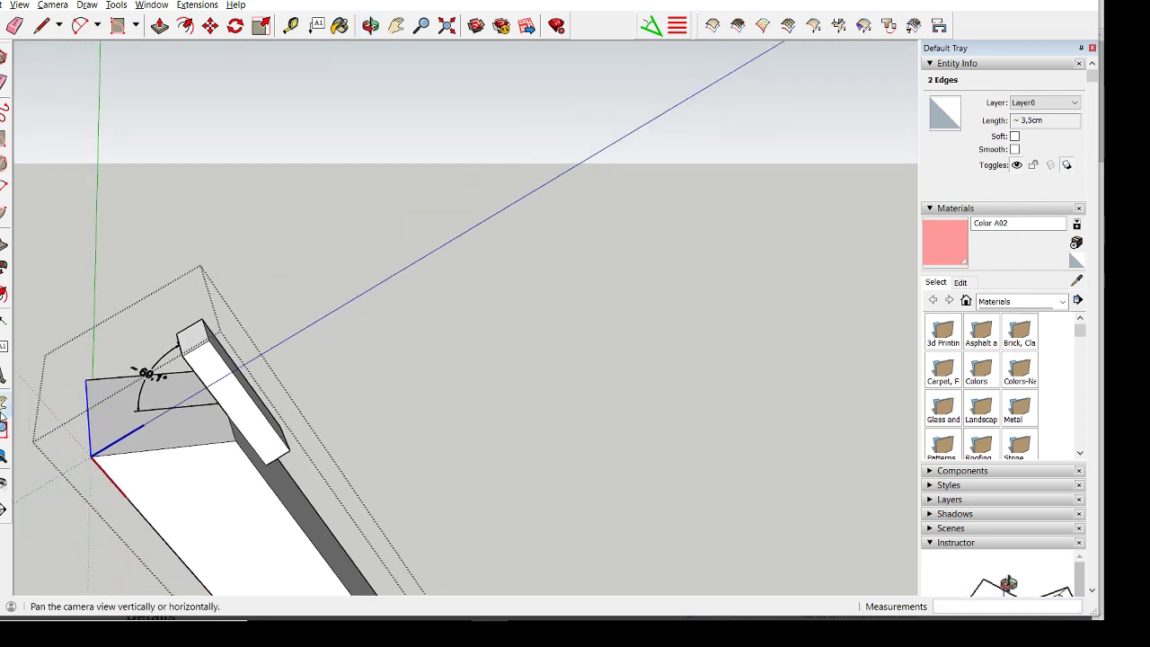
left_click(2, 413)
left_click_drag(273, 430, 513, 316)
middle_click_drag(360, 405, 444, 290)
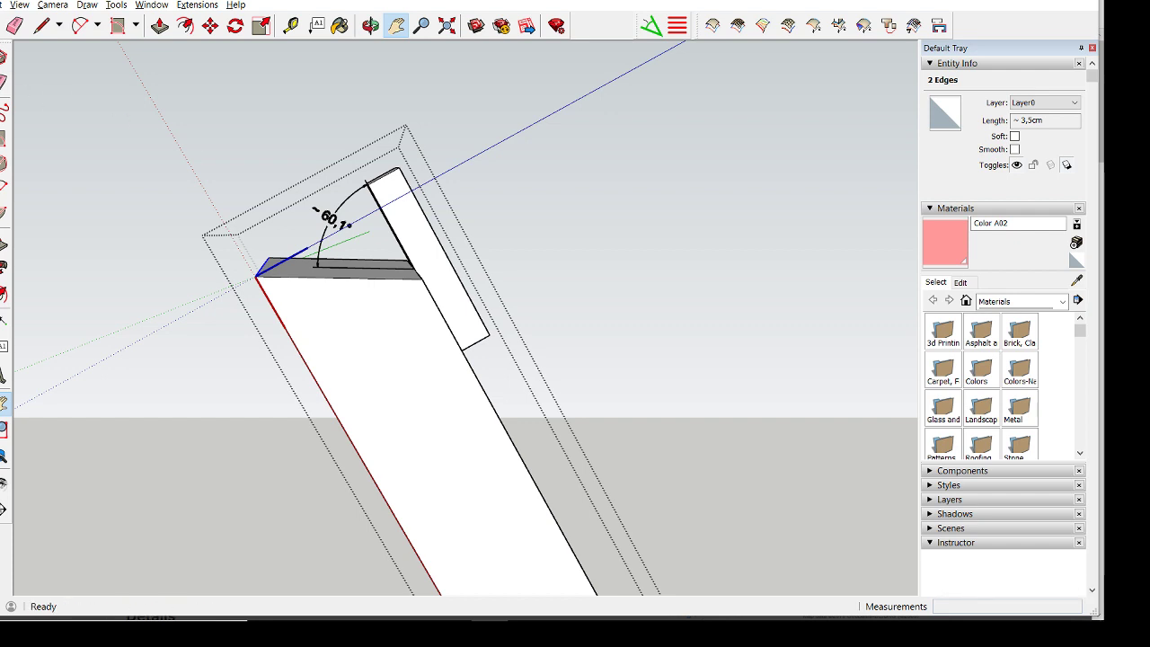
Close the beam component and add an angular dimension between the short end edge and the long edge of its block-bearing side face
key("space")
left_click(105, 211)
scroll(389, 267, "down", 3)
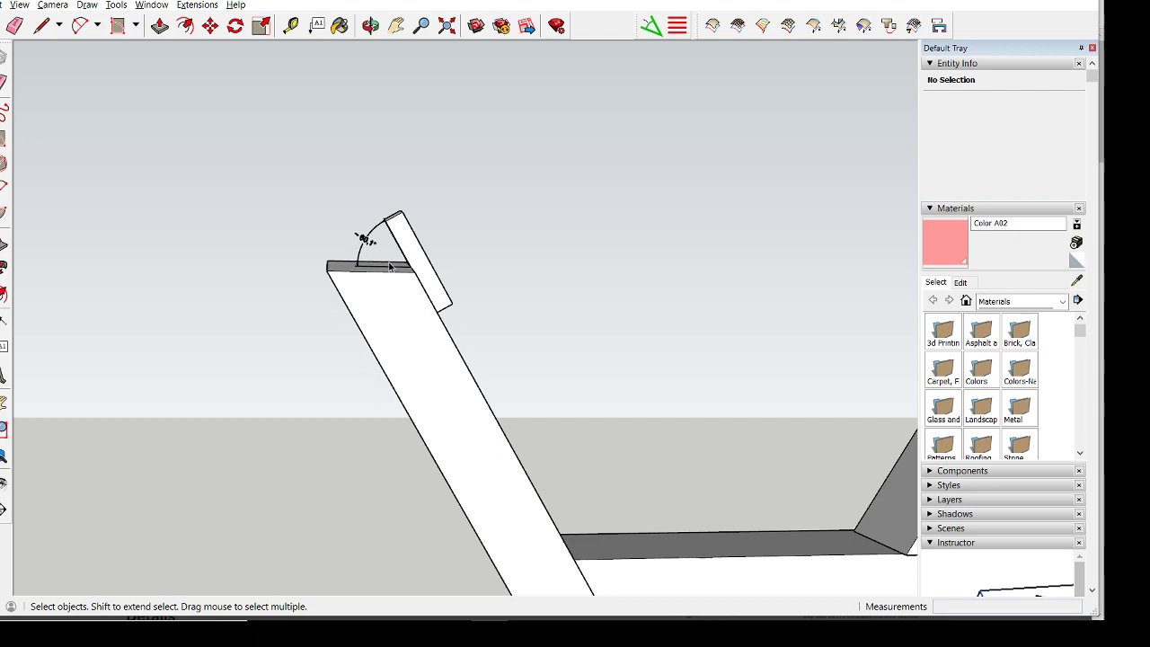
middle_click_drag(389, 267, 251, 482)
middle_click_drag(362, 416, 300, 421)
scroll(366, 375, "up", 7)
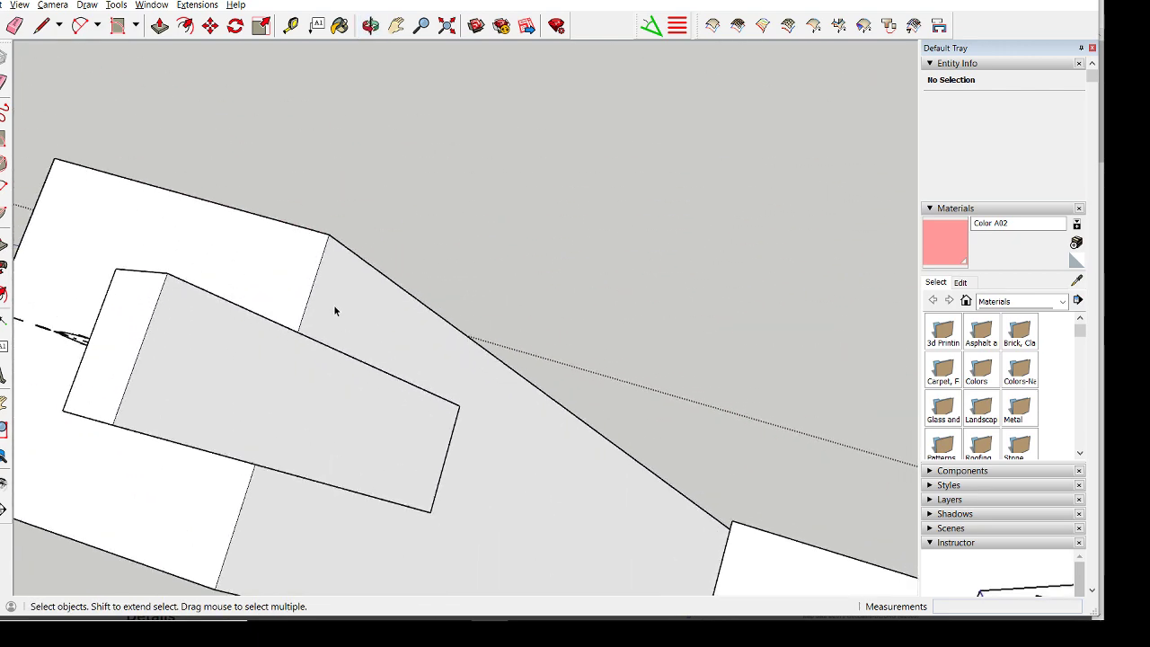
left_click(652, 26)
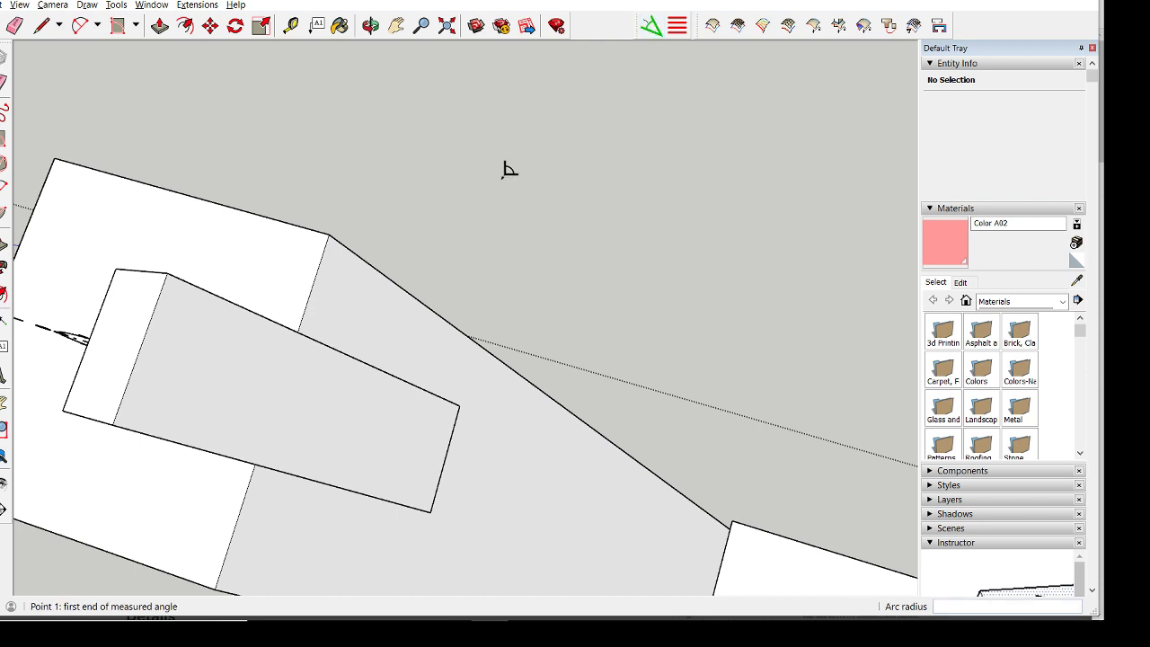
left_click(302, 313)
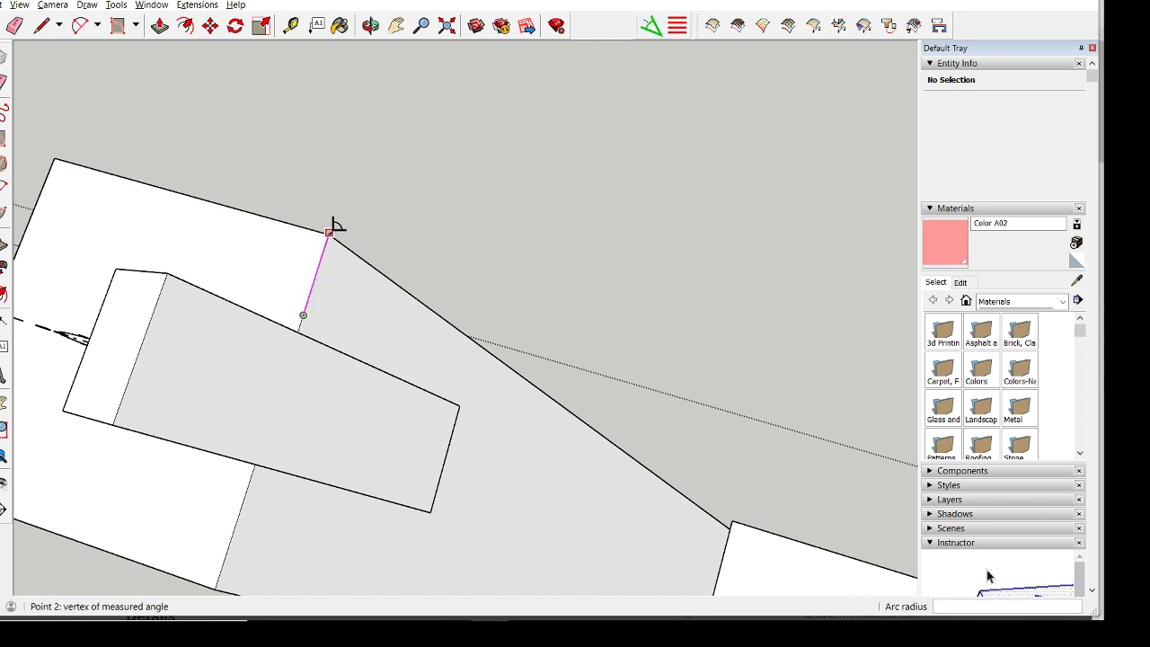
scroll(331, 225, "up", 2)
scroll(332, 225, "up", 1)
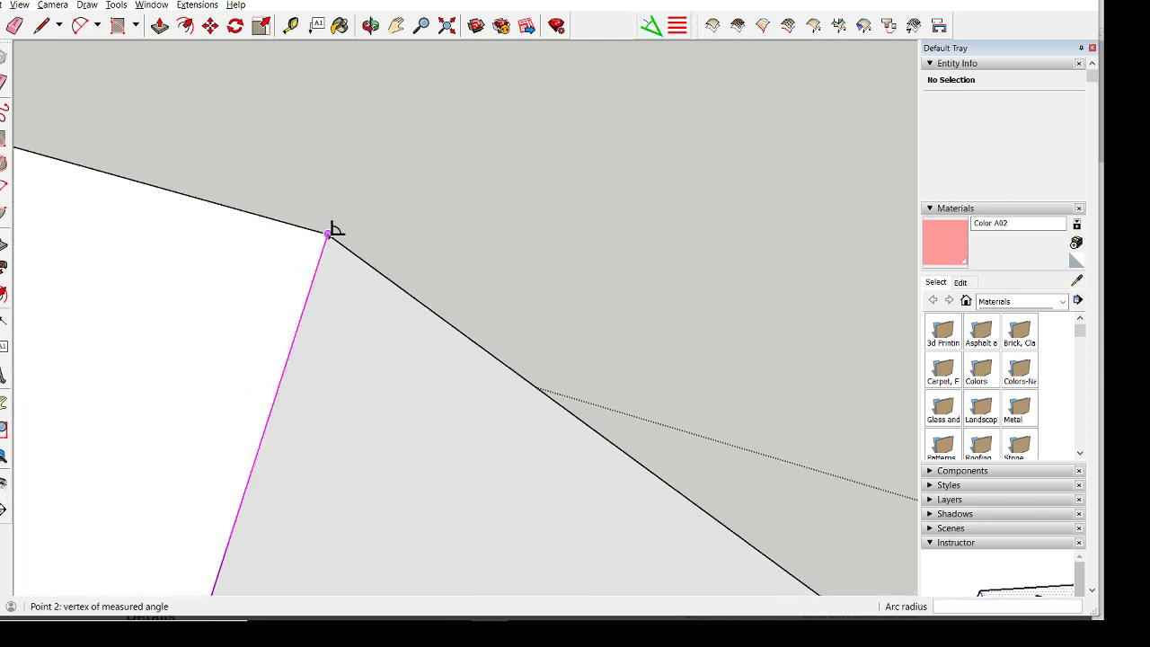
left_click(329, 233)
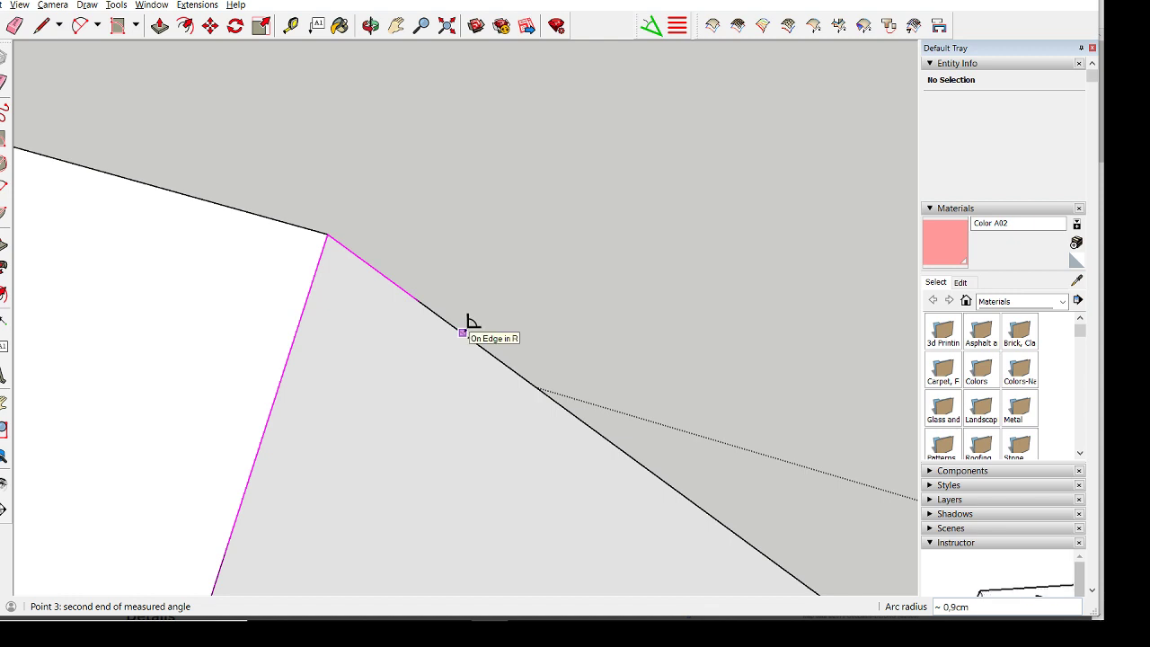
left_click(463, 331)
scroll(458, 319, "down", 3)
scroll(458, 432, "down", 2)
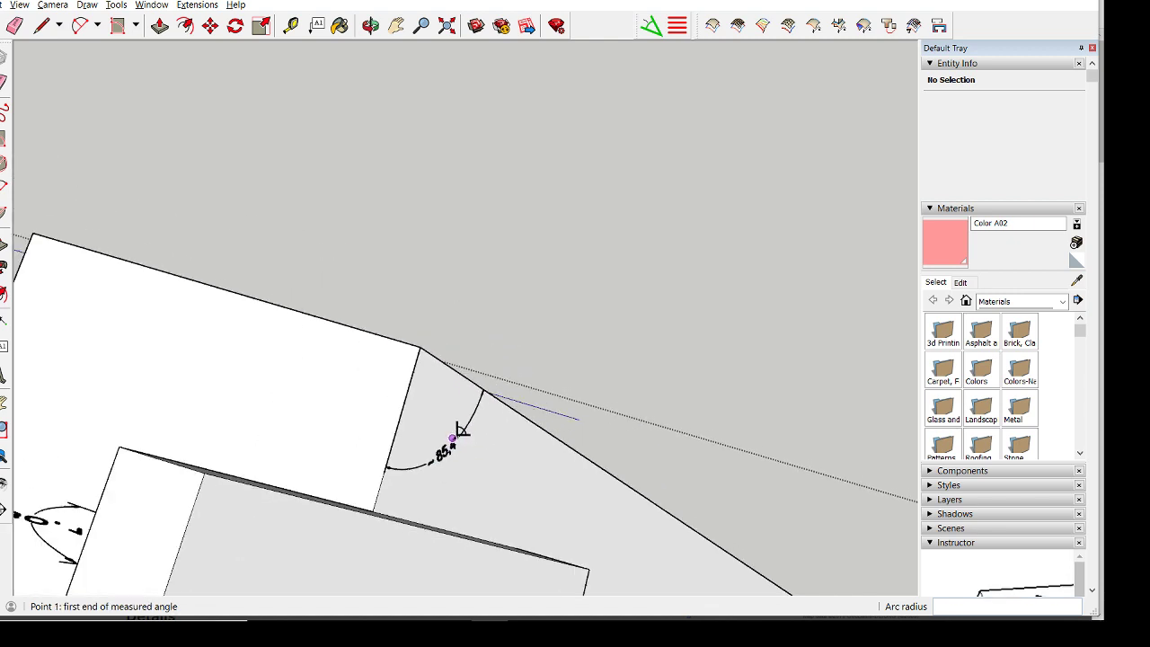
Inspect the dimensioned beam end, close the open component and show the whole hexagonal frame
middle_click_drag(460, 430, 477, 271)
scroll(462, 429, "up", 3)
scroll(444, 426, "down", 3)
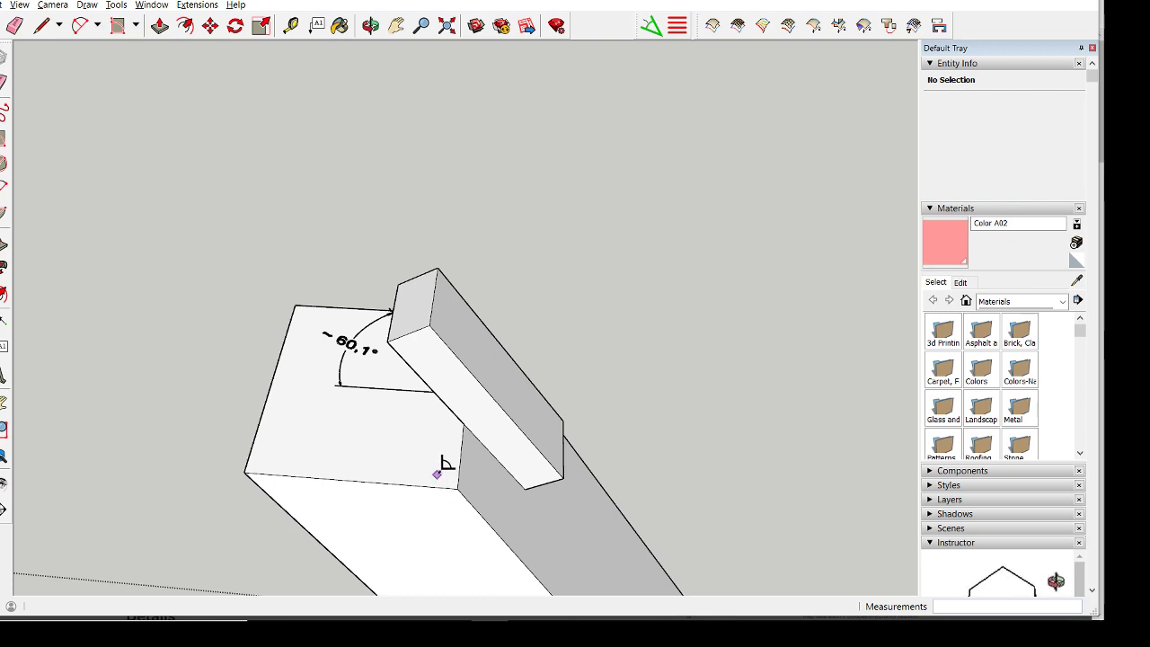
scroll(347, 411, "down", 5)
middle_click_drag(384, 405, 380, 360)
scroll(393, 354, "down", 5)
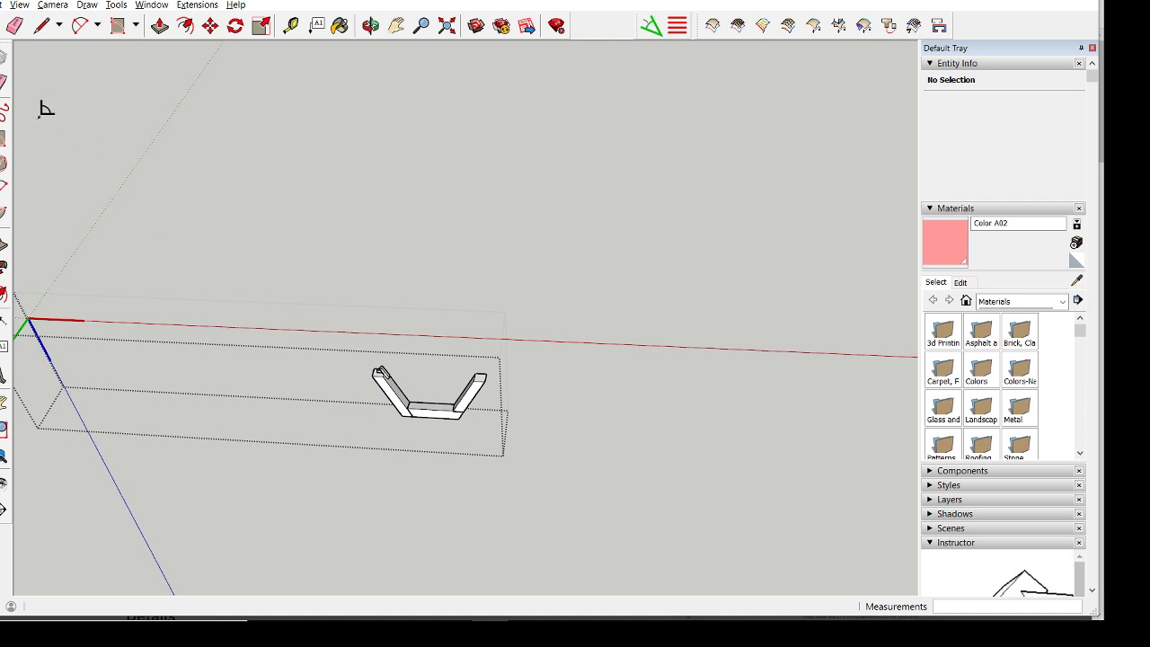
left_click(1, 57)
middle_click_drag(233, 300, 266, 260)
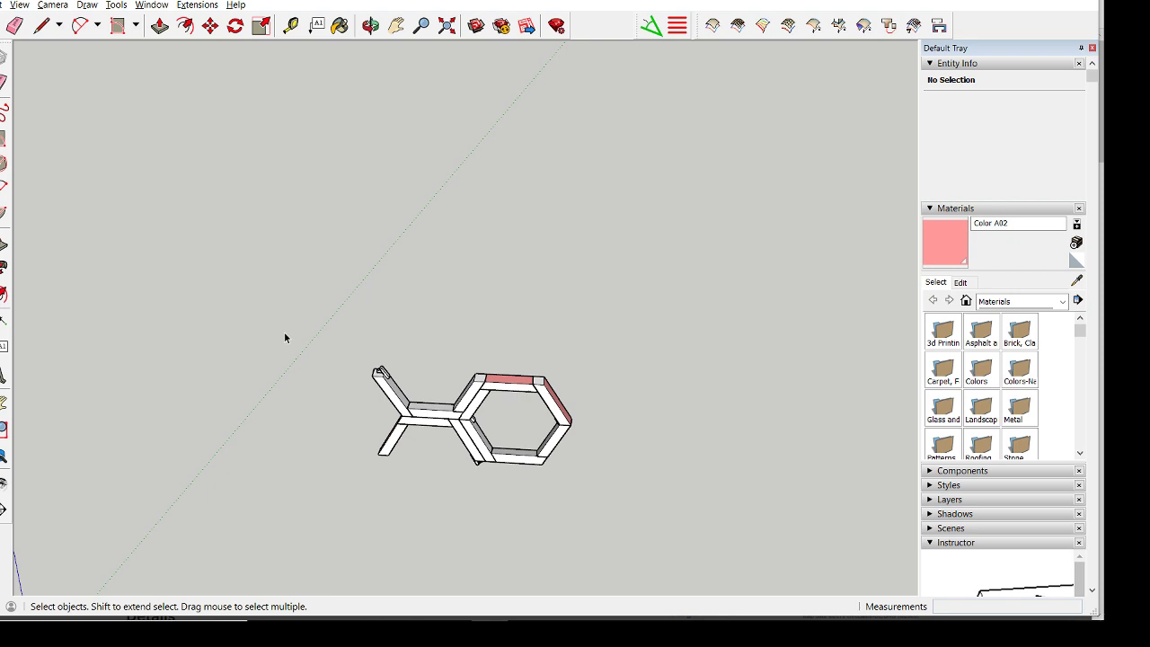
scroll(285, 312, "down", 5)
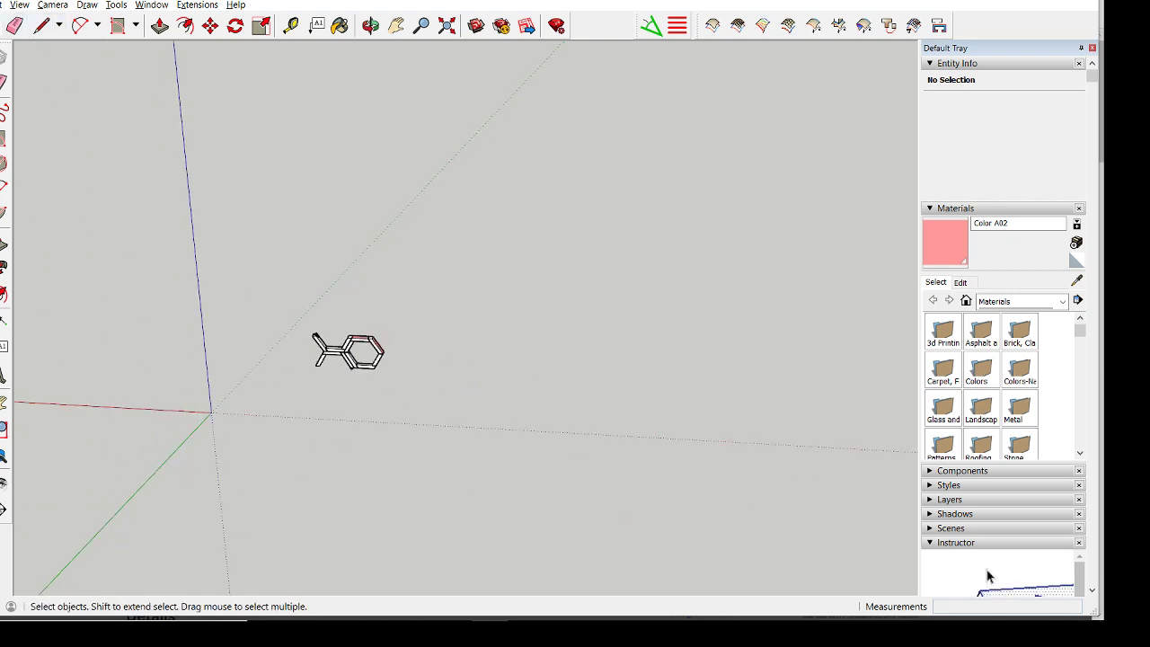
Open the Extension Manager and start installing an extension from a file
left_click(0, 5)
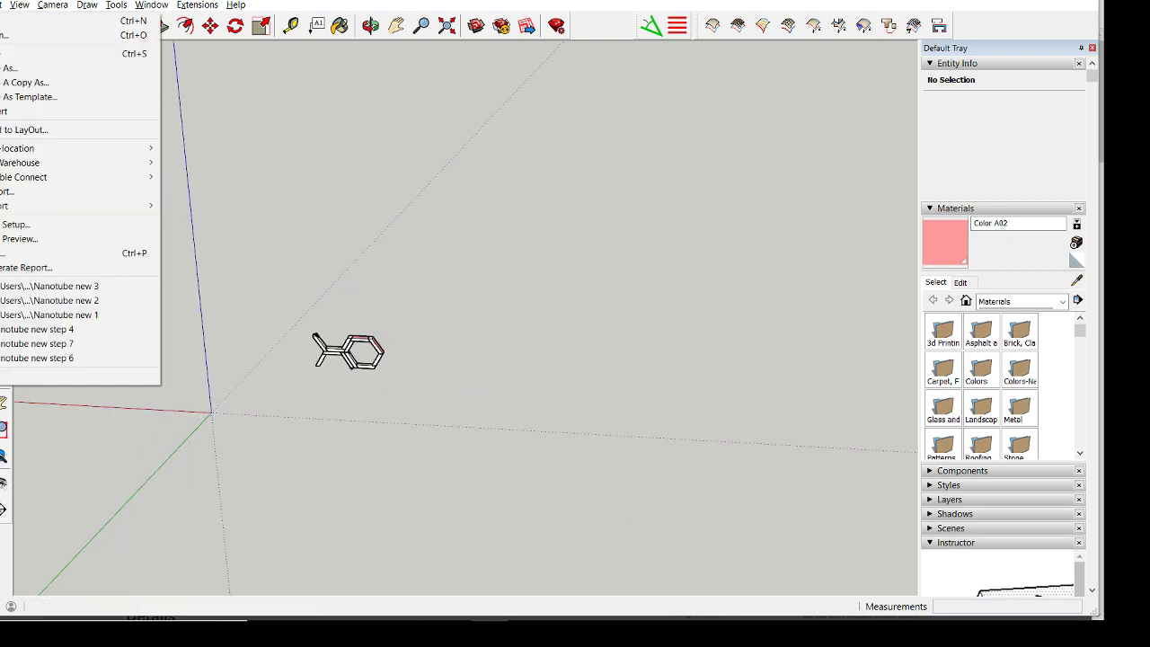
mouse_move(188, 15)
mouse_move(151, 6)
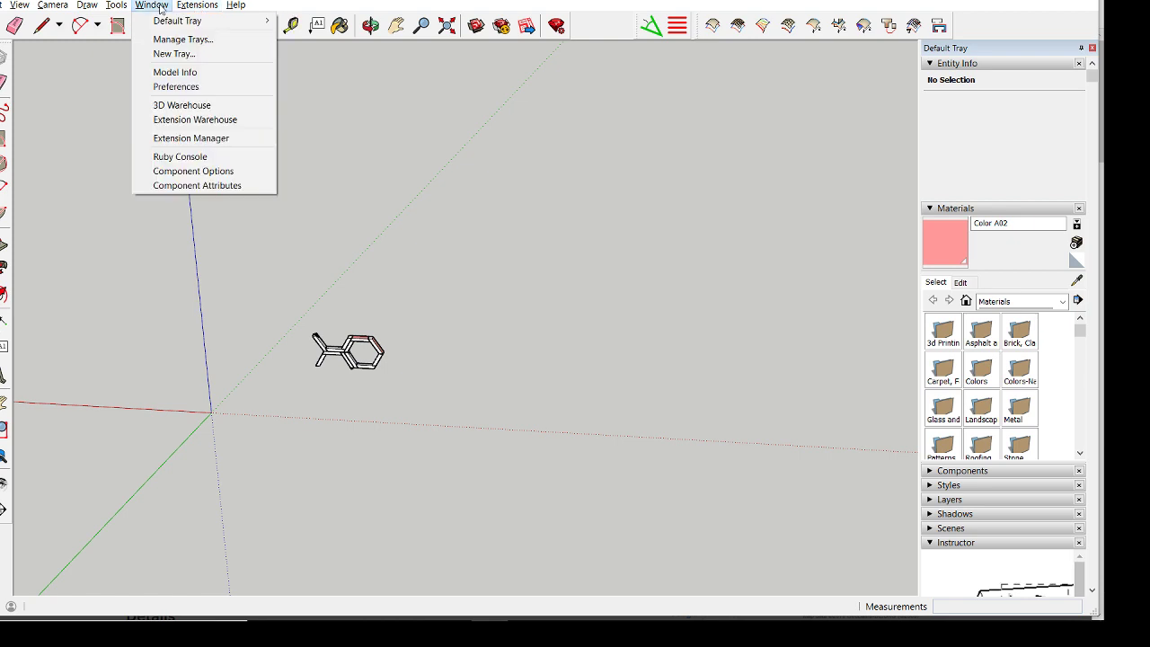
left_click(216, 120)
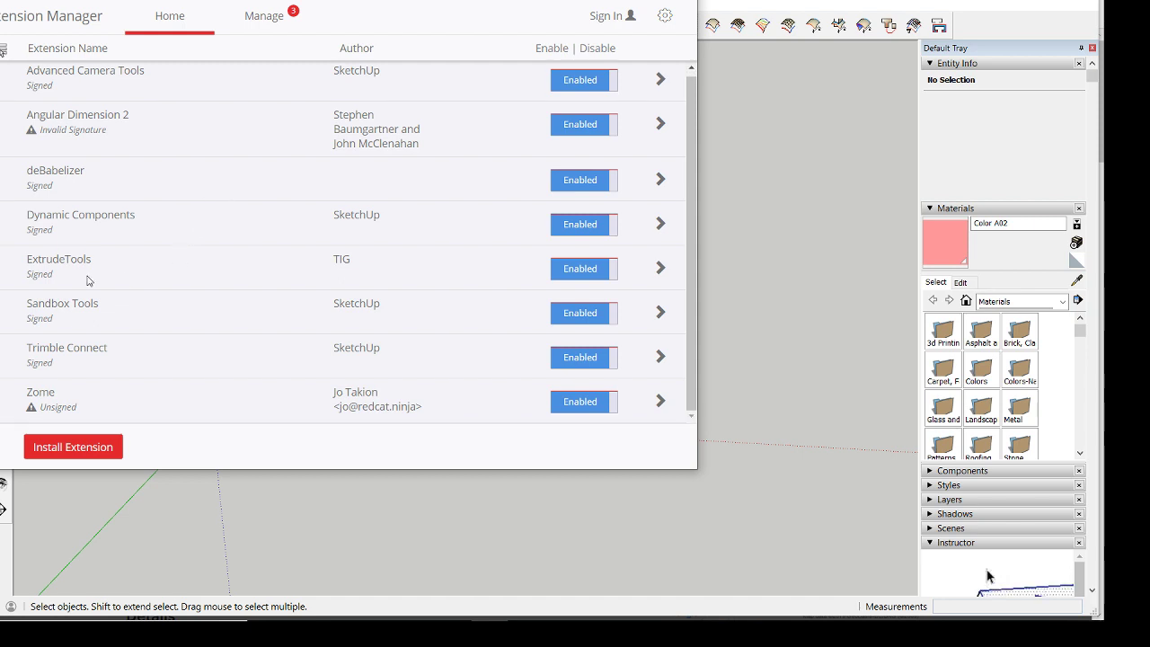
left_click(111, 444)
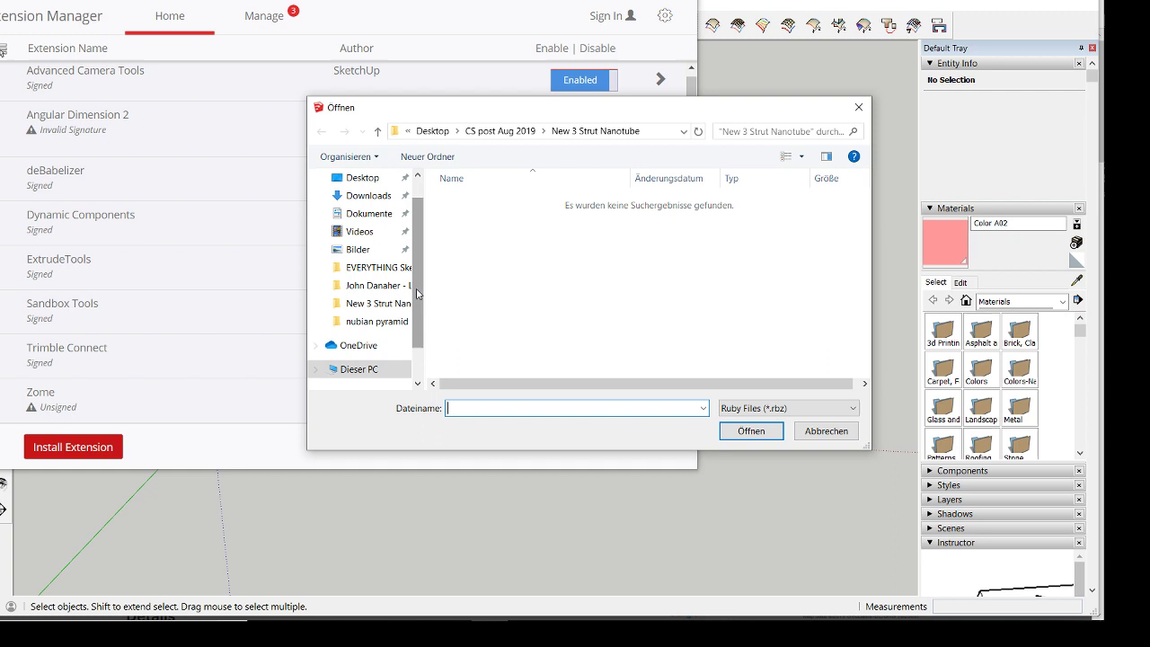
Install the TT_Lib_2.12.0_17-10-2018 extension from the OneDrive folder 7 Software+Learn > Sketchup > extensions
left_click_drag(418, 289, 423, 237)
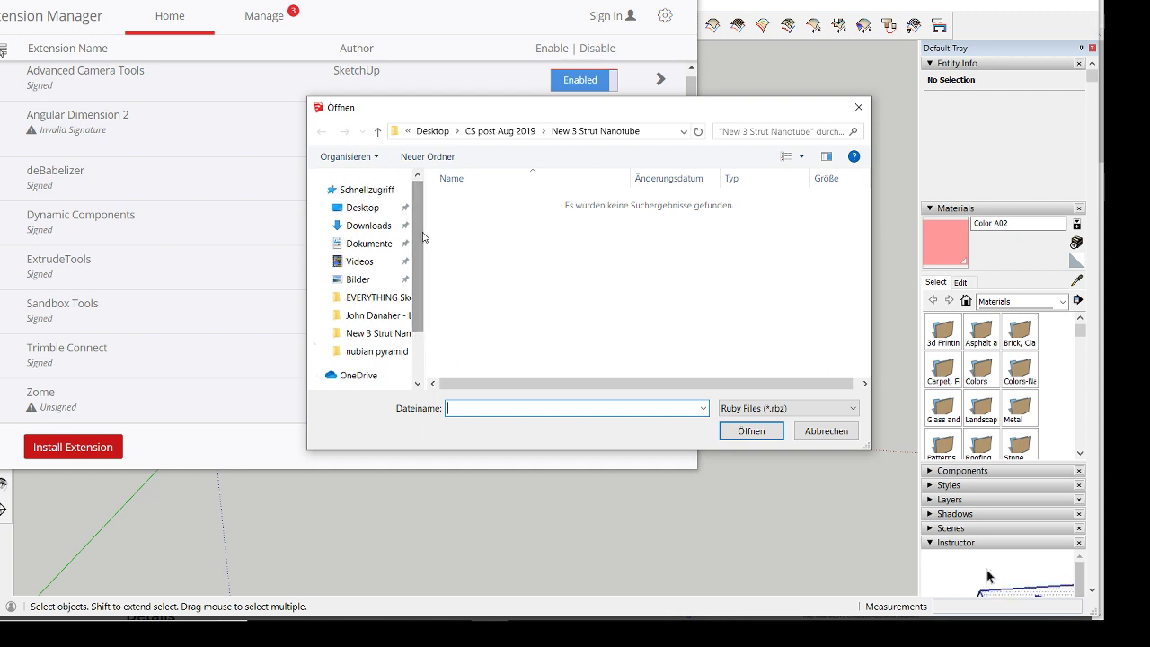
left_click(359, 374)
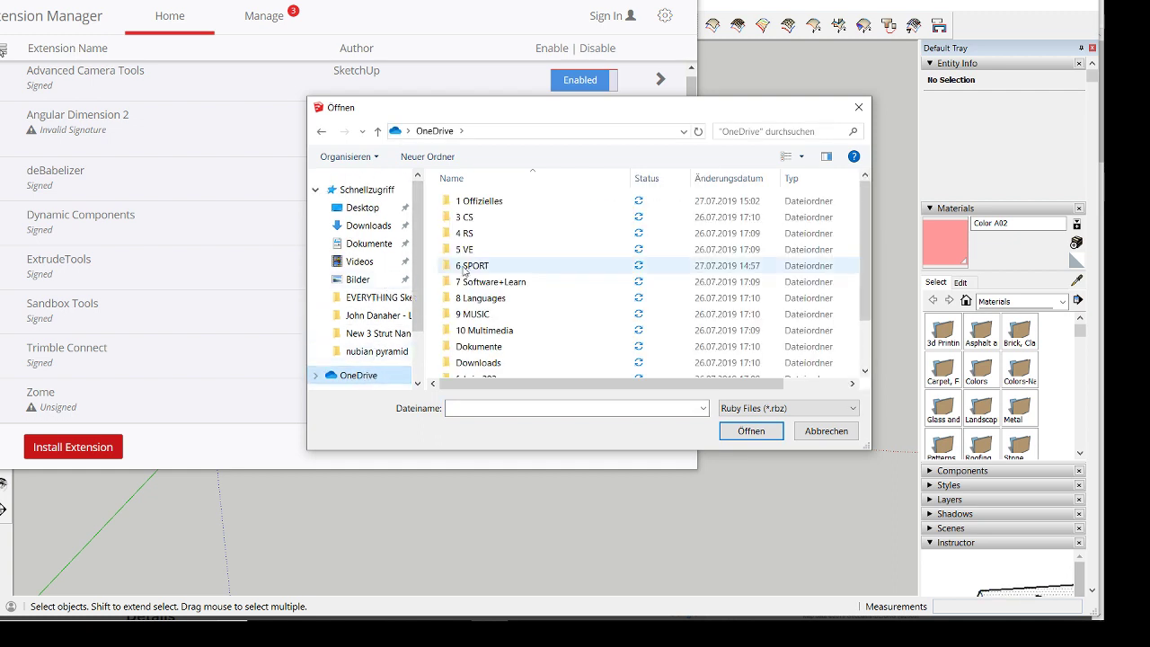
double_click(492, 283)
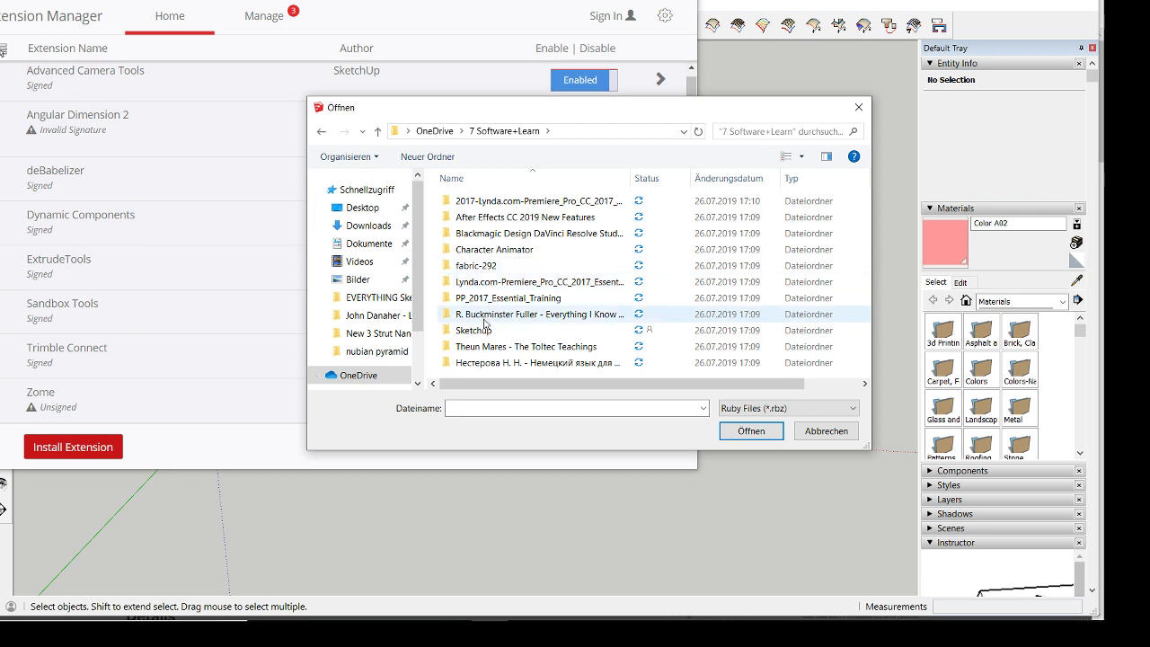
double_click(474, 329)
double_click(476, 201)
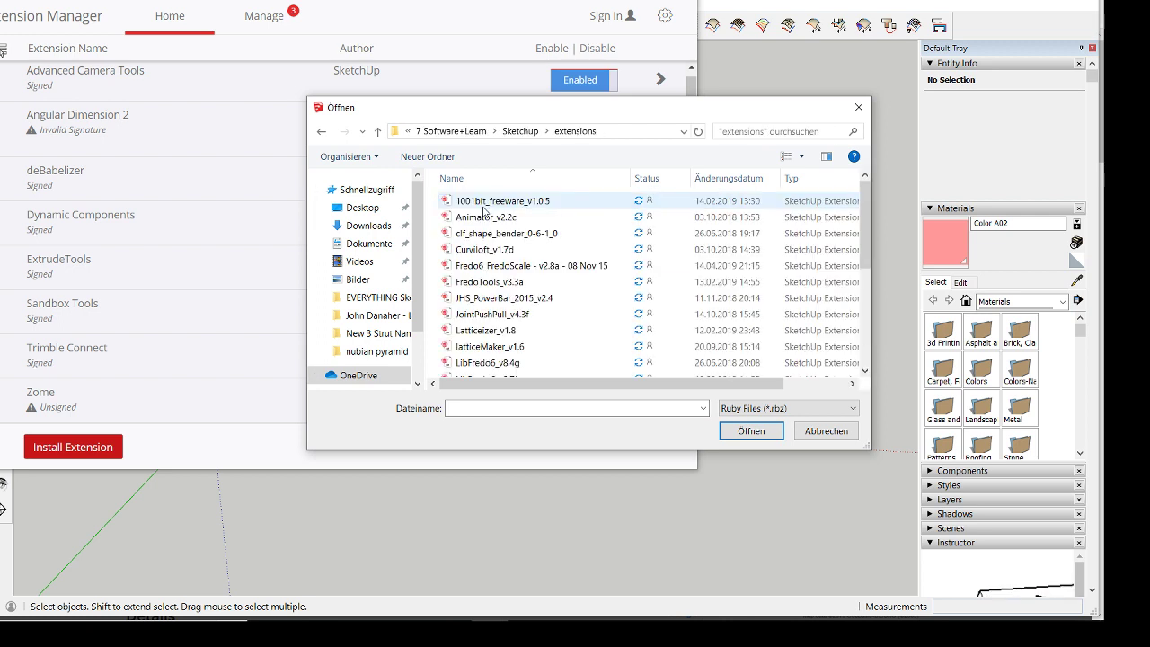
left_click(531, 269)
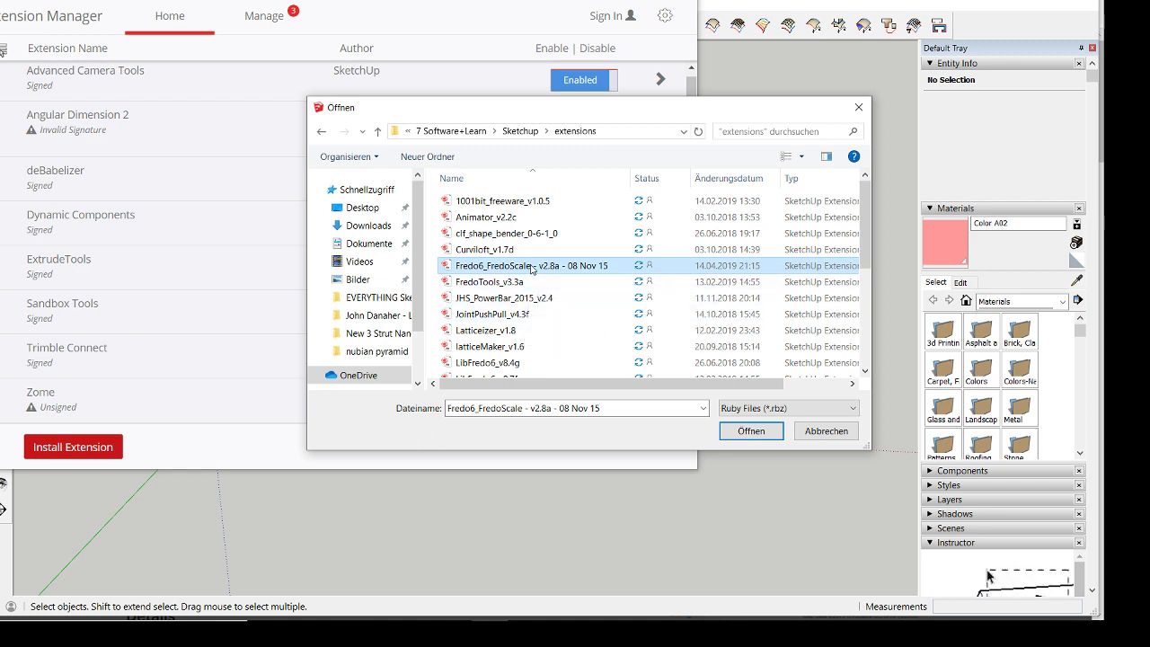
scroll(530, 274, "down", 3)
scroll(537, 305, "down", 2)
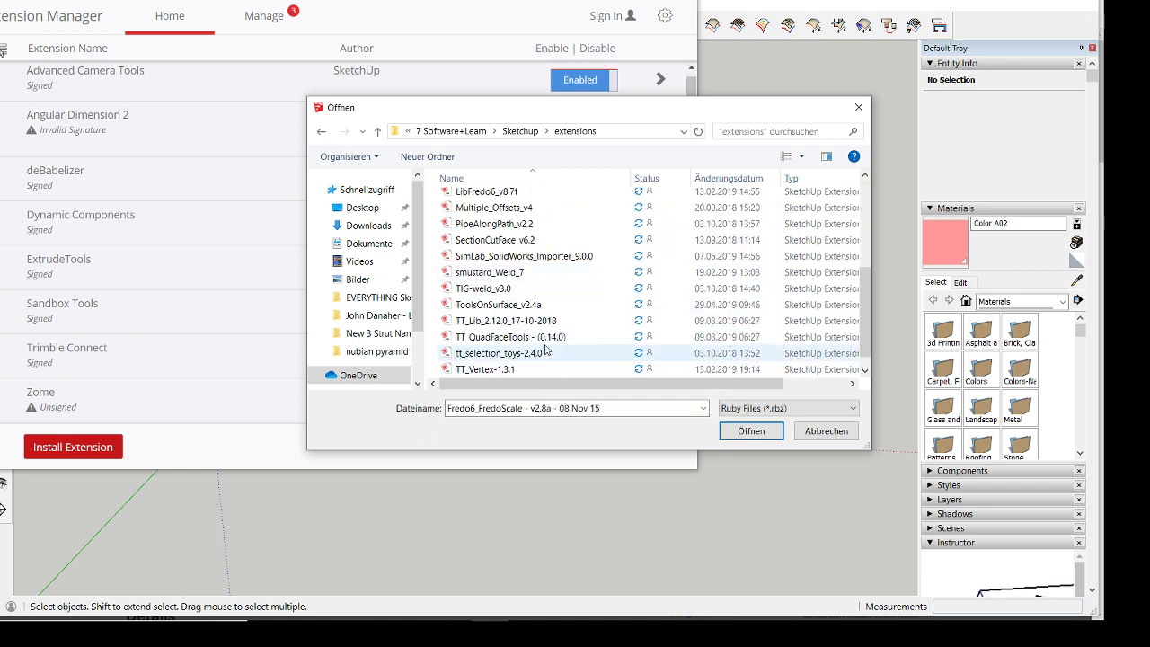
left_click(529, 305)
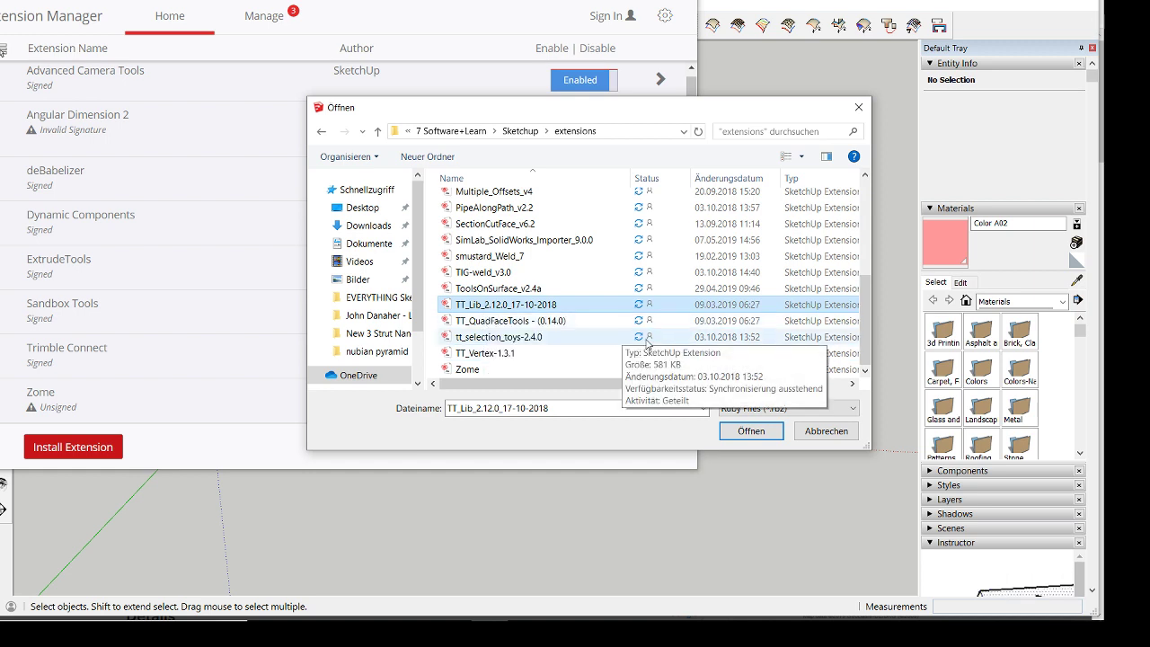
left_click(751, 432)
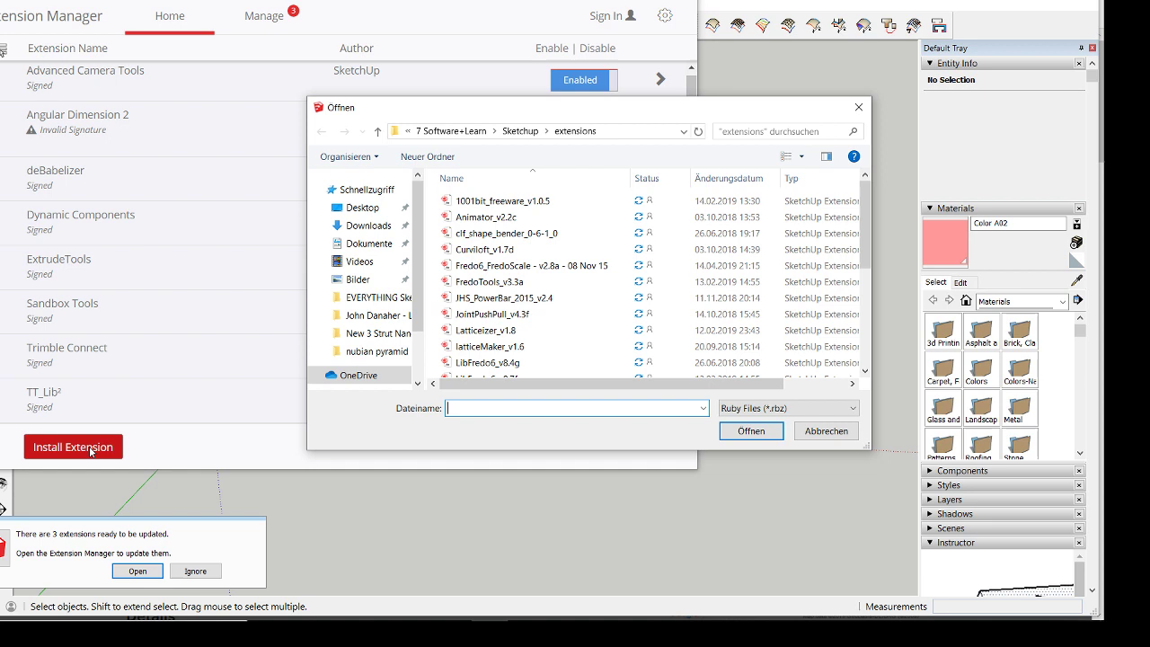
Install the TT_QuadFaceTools - (0.14.0) extension from the same folder and close the Extension Manager
scroll(494, 322, "down", 1)
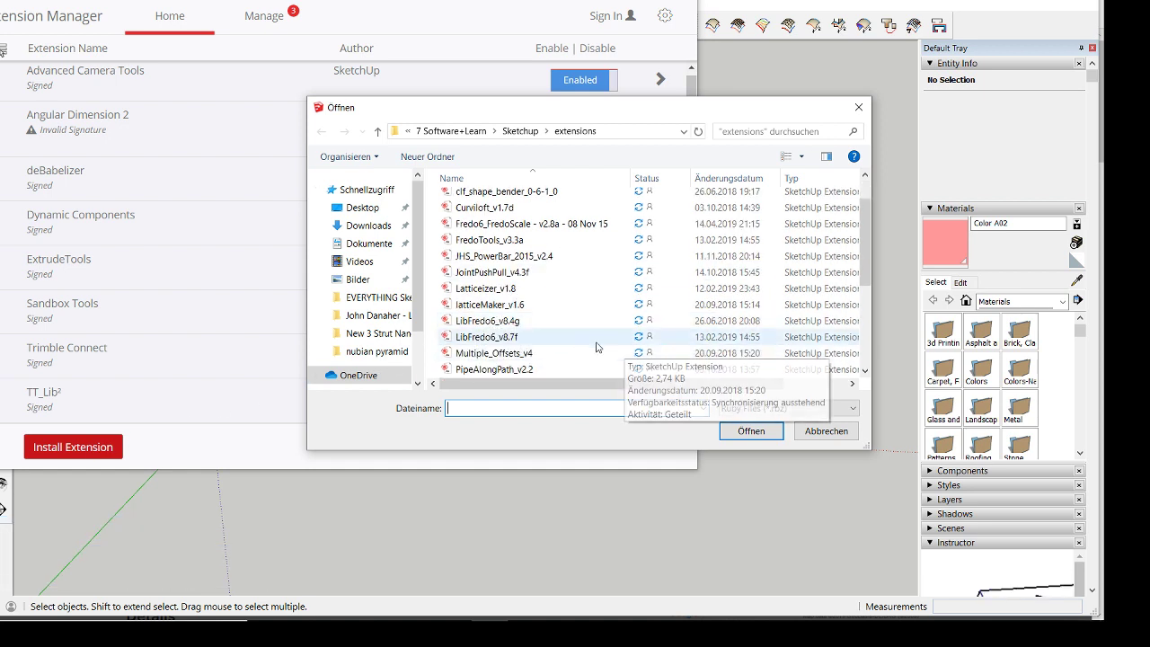
left_click(508, 321)
scroll(512, 332, "down", 5)
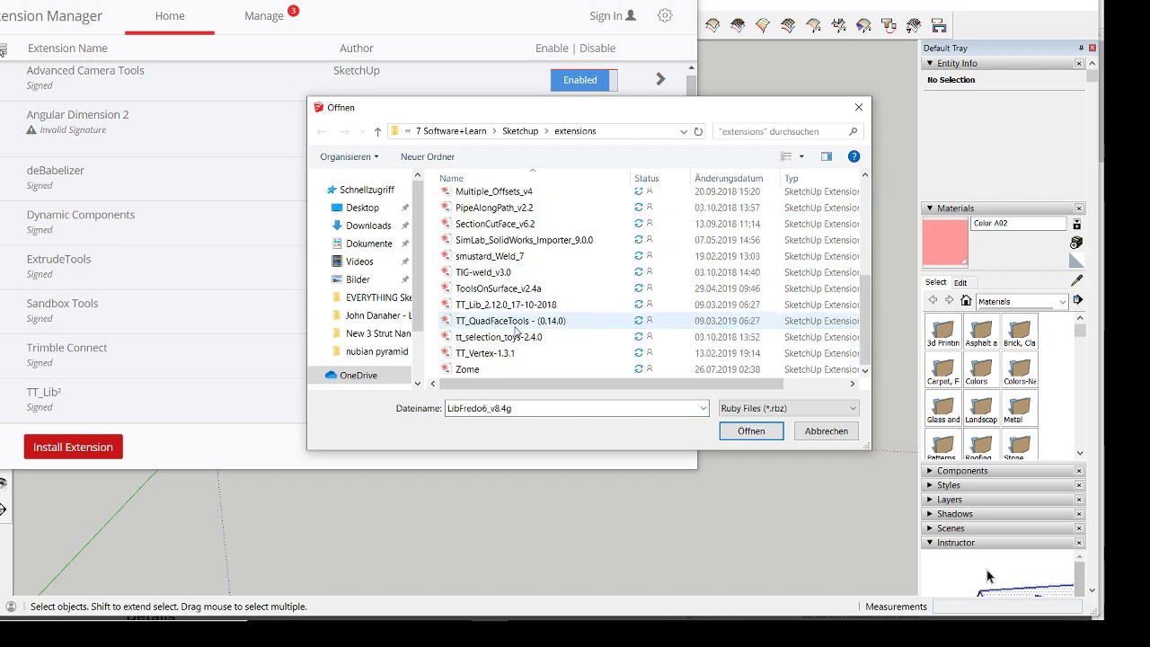
left_click(512, 322)
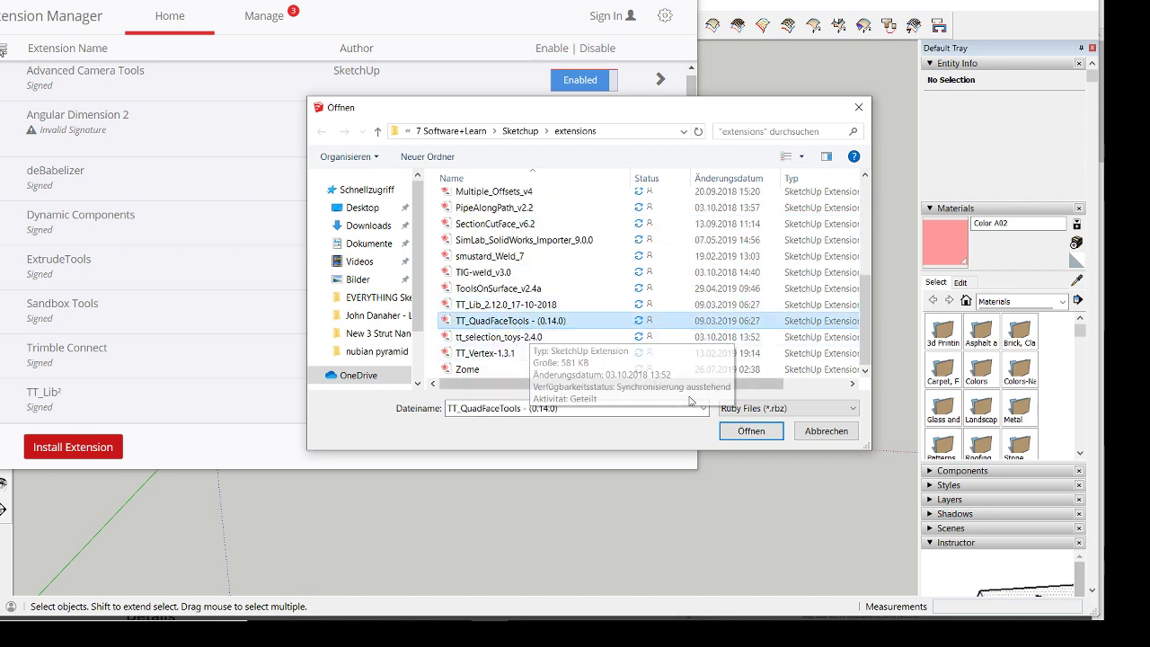
left_click(750, 431)
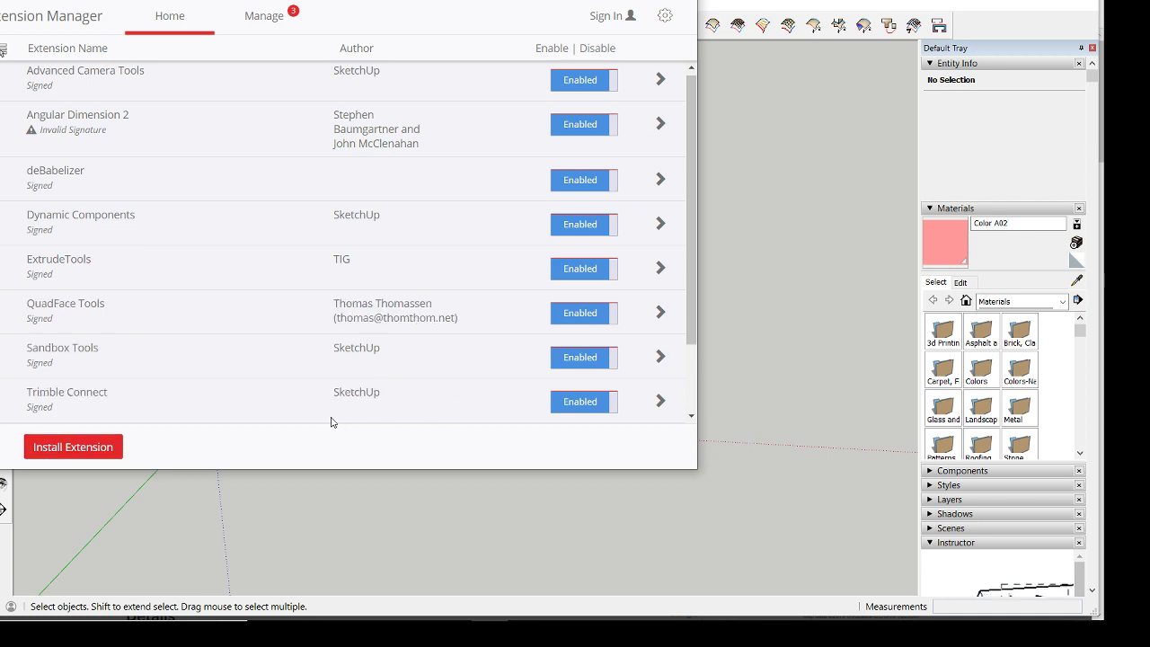
left_click(137, 571)
left_click(677, 1)
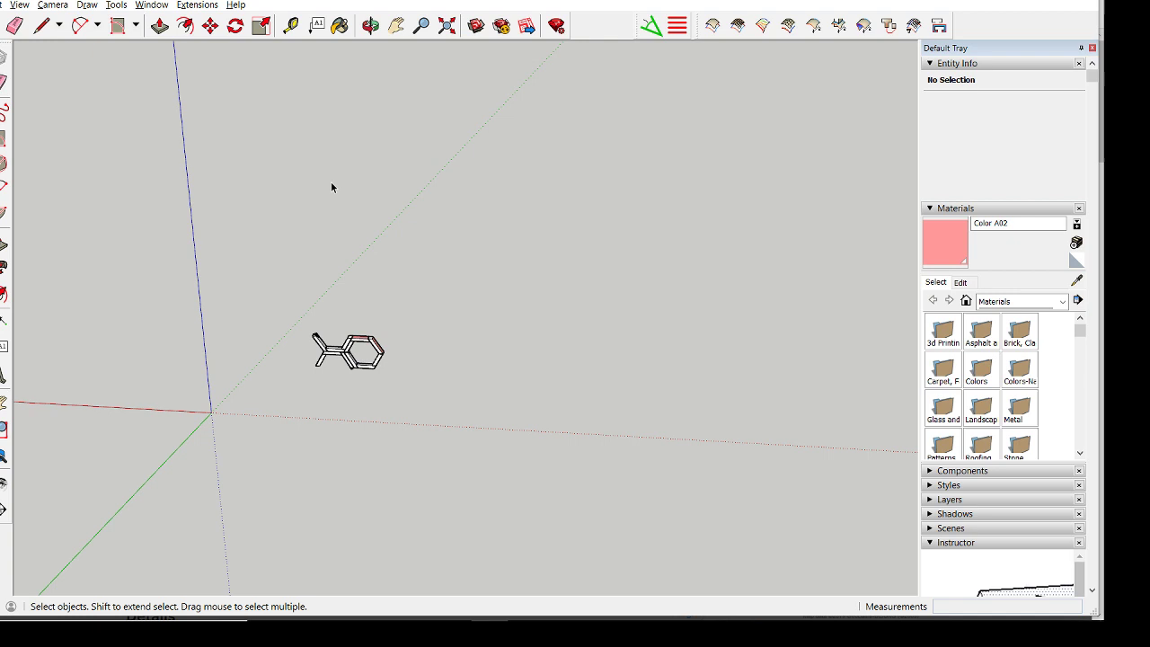
Start an import from Desktop > CS post Aug 2019 > Acidome Autodidactico with the file type OBJ Files - QuadFace Tools (*.obj)
left_click(0, 4)
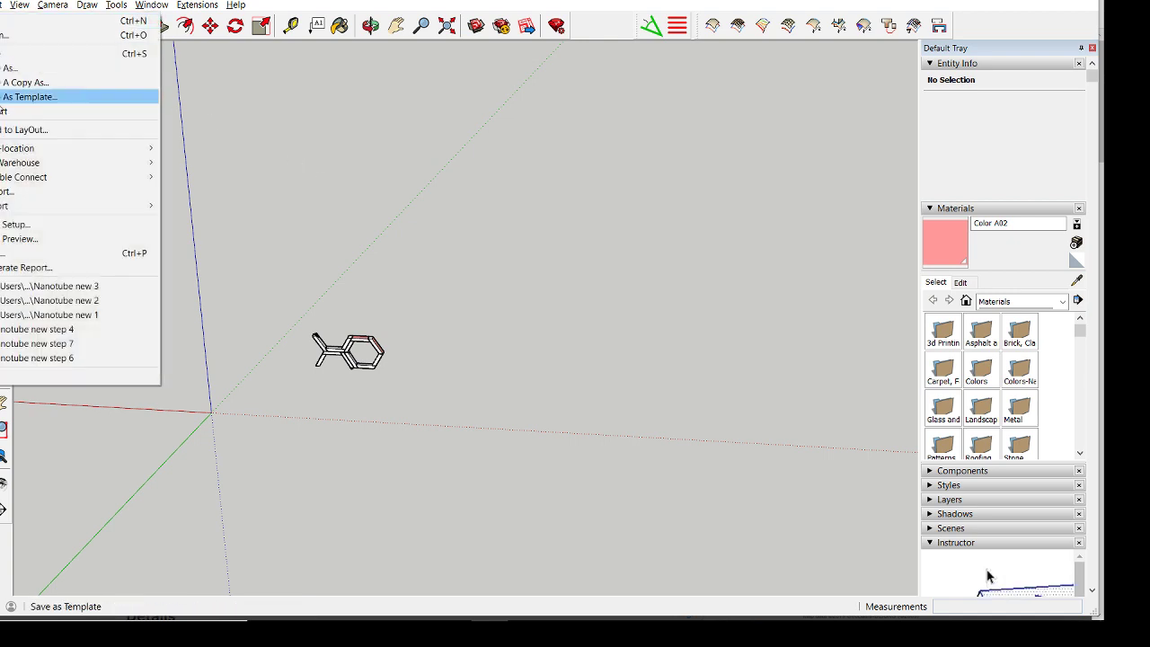
left_click(36, 193)
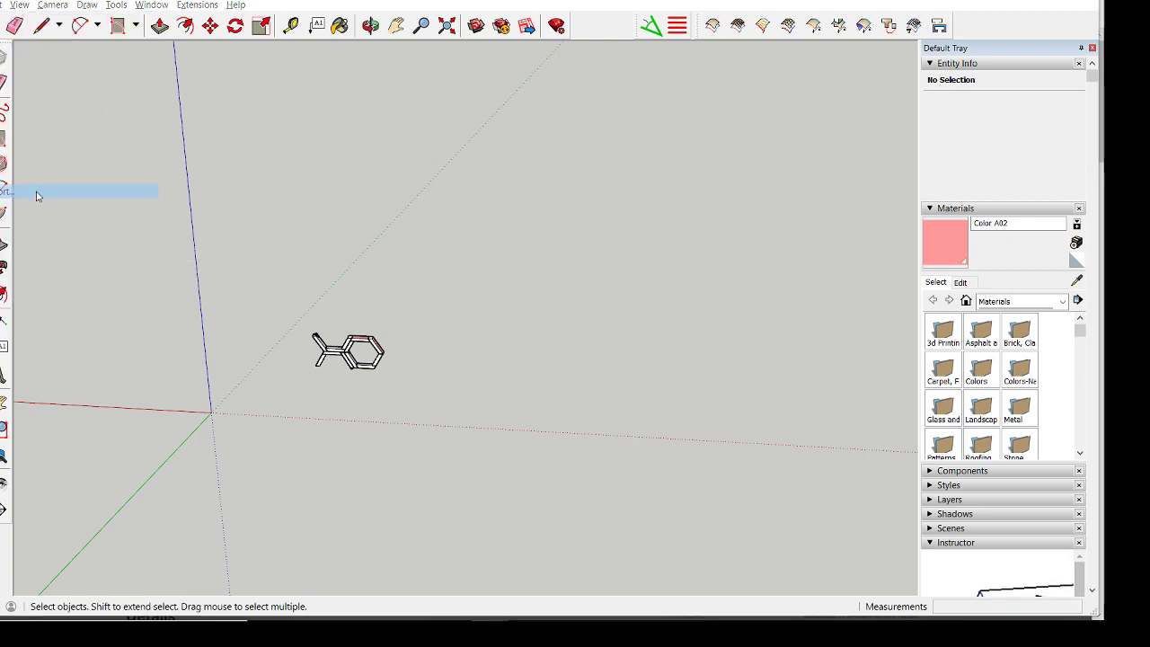
left_click(27, 125)
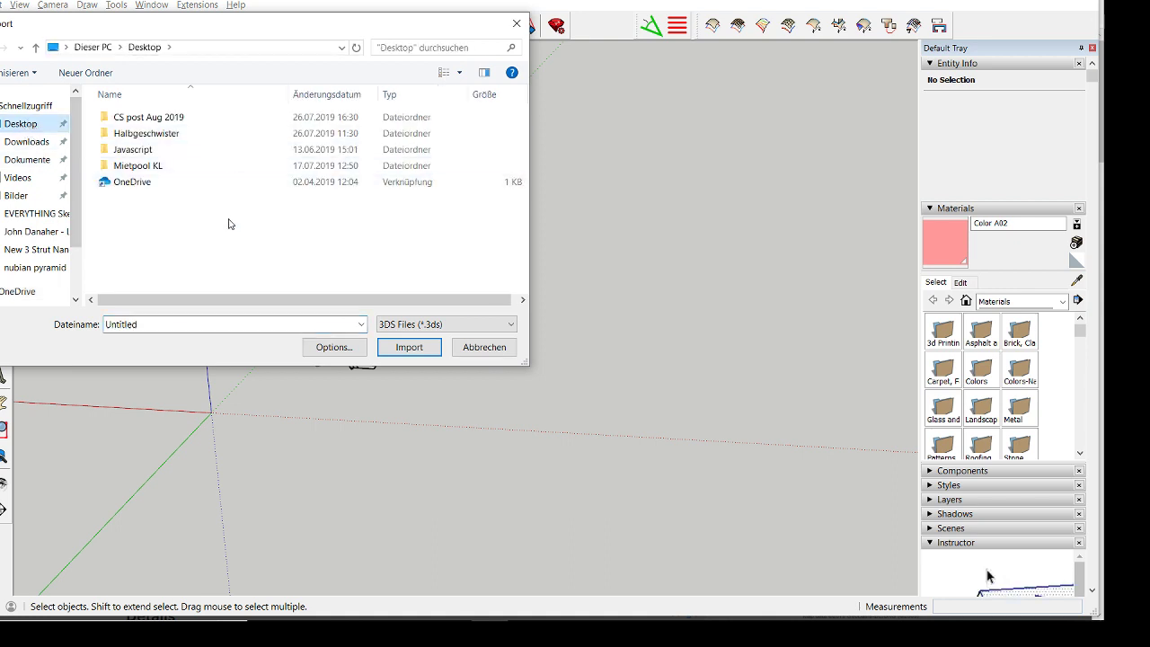
double_click(151, 118)
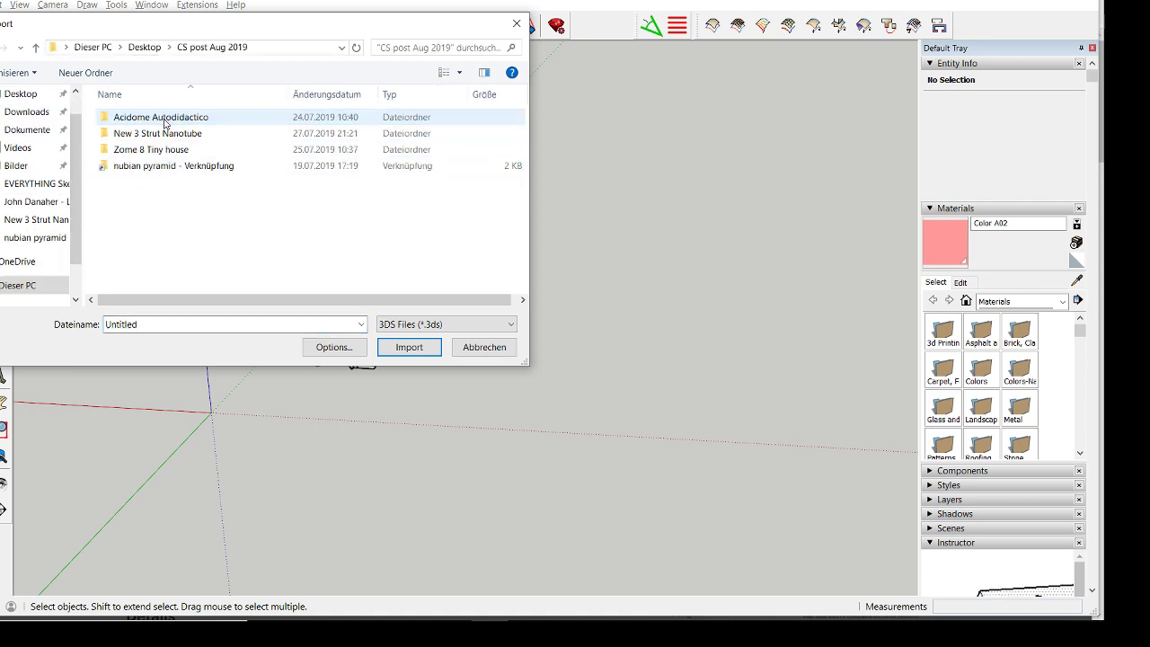
double_click(166, 118)
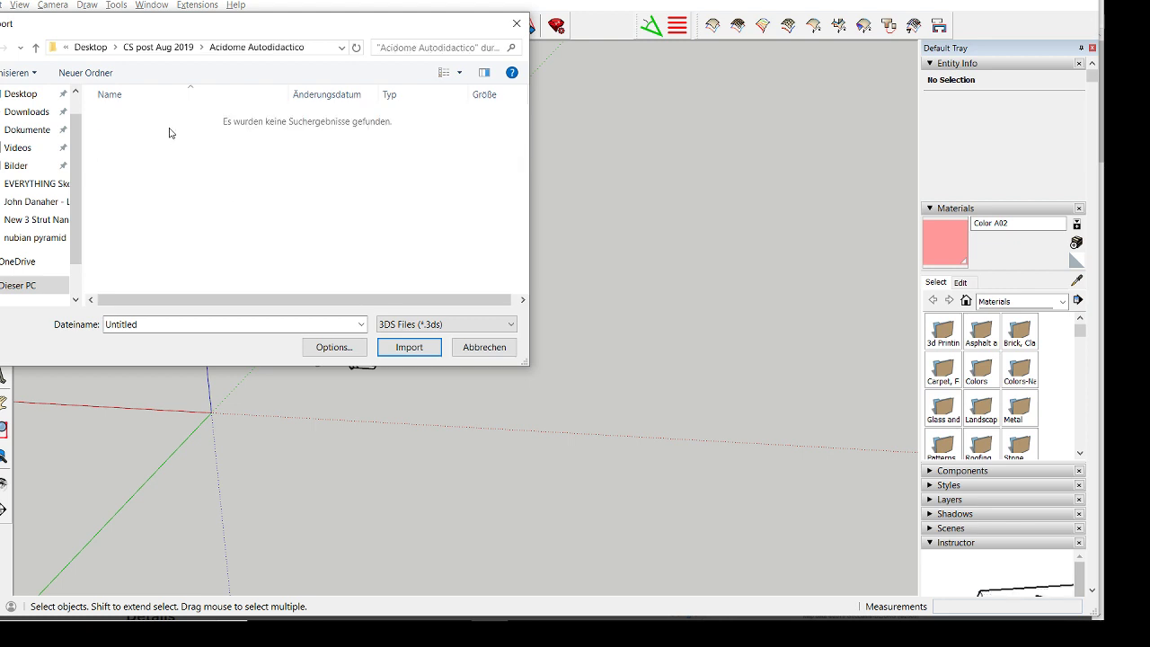
left_click(444, 325)
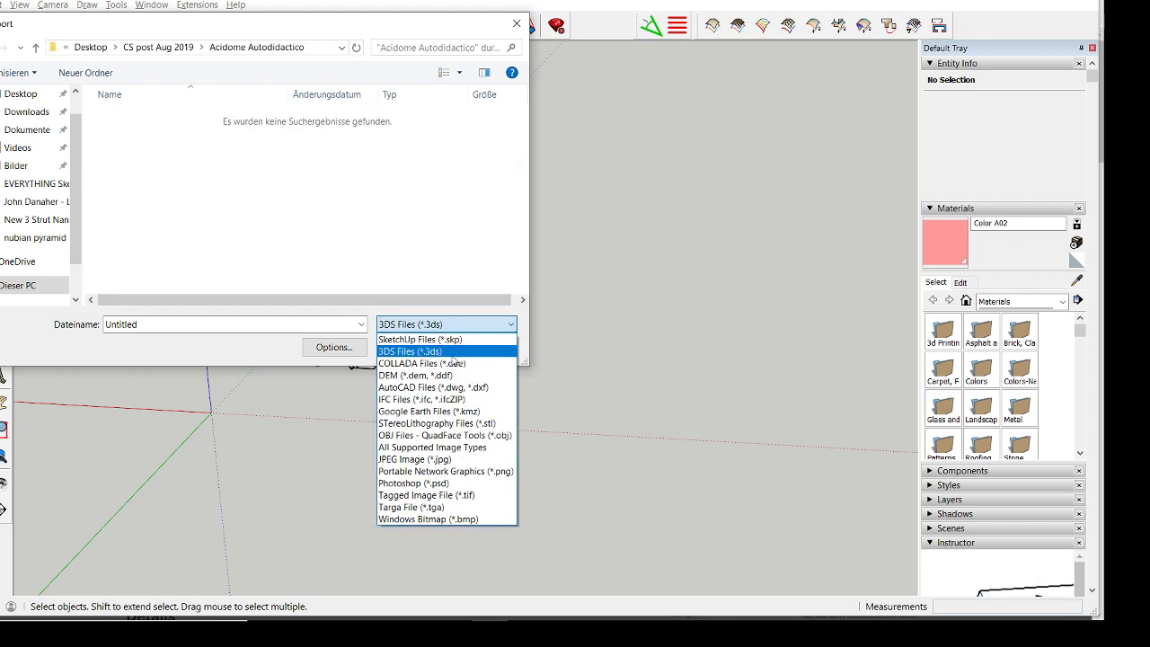
left_click(483, 436)
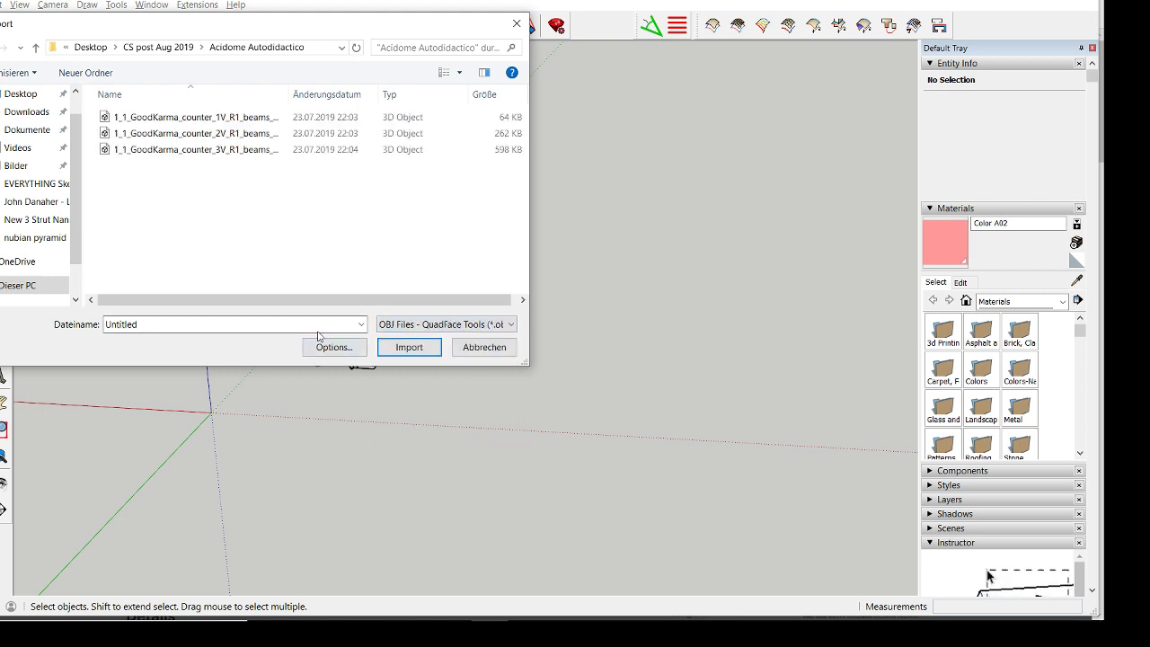
Import the 1_1_GoodKarma_counter_3V_R1_beams OBJ file into the model and dismiss the import results
left_click(266, 117)
left_click(241, 133)
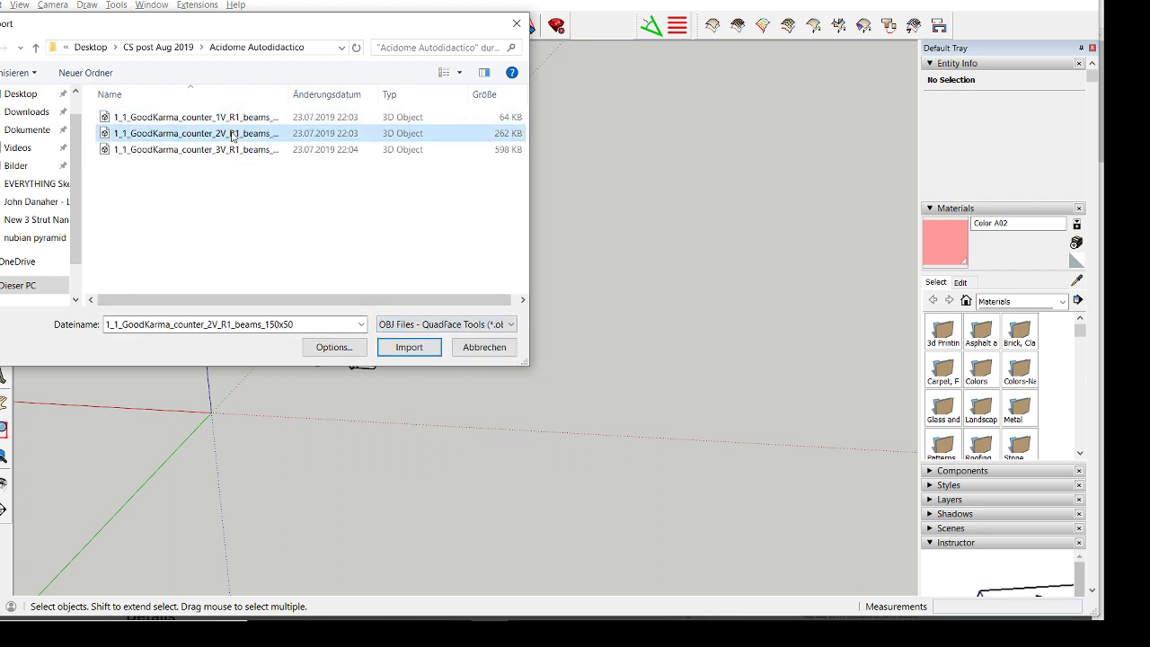
left_click(231, 149)
left_click(400, 352)
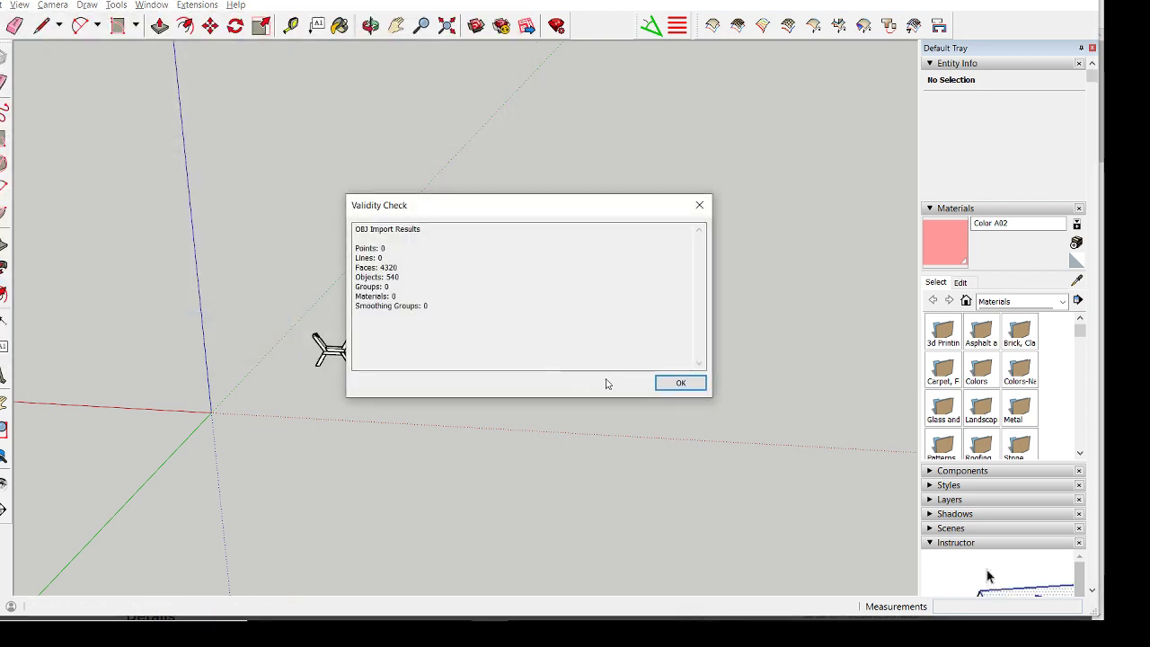
left_click(658, 383)
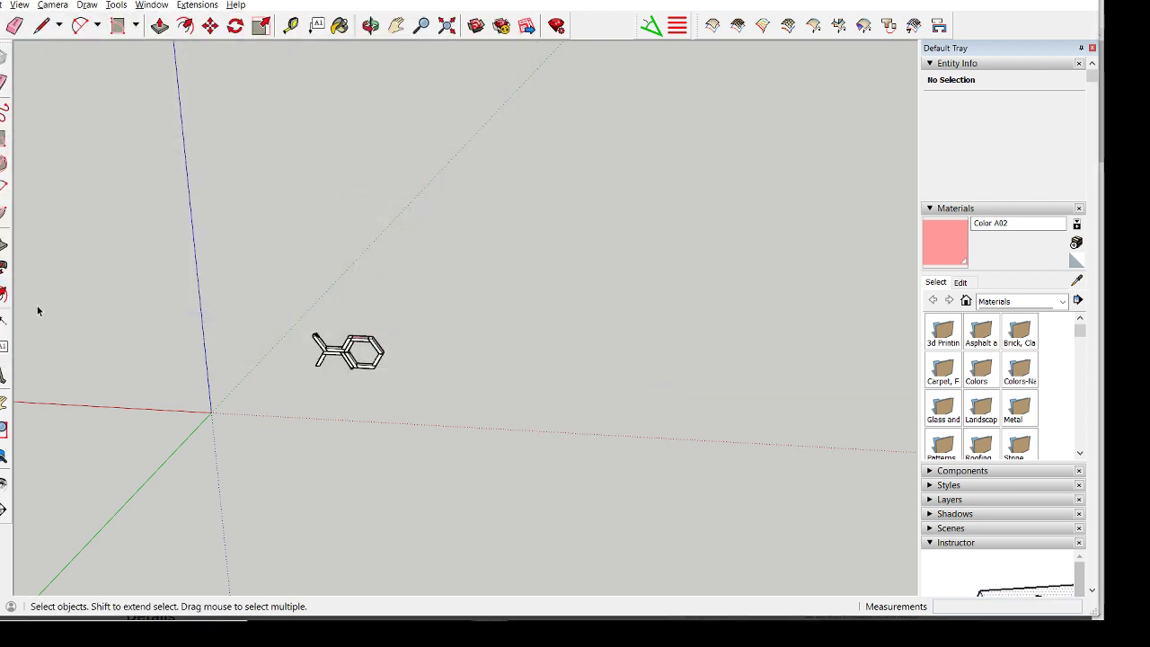
Examine the beam structure of the imported geodesic sphere up close
left_click(5, 403)
left_click_drag(99, 397, 269, 375)
scroll(257, 355, "down", 3)
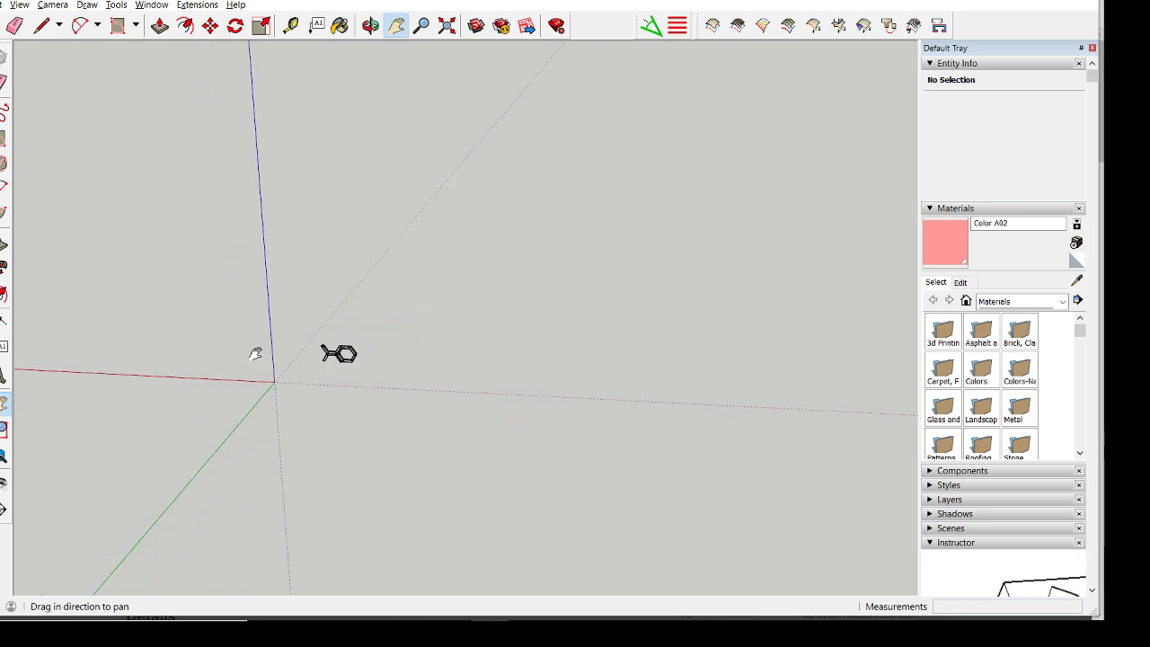
scroll(255, 353, "up", 10)
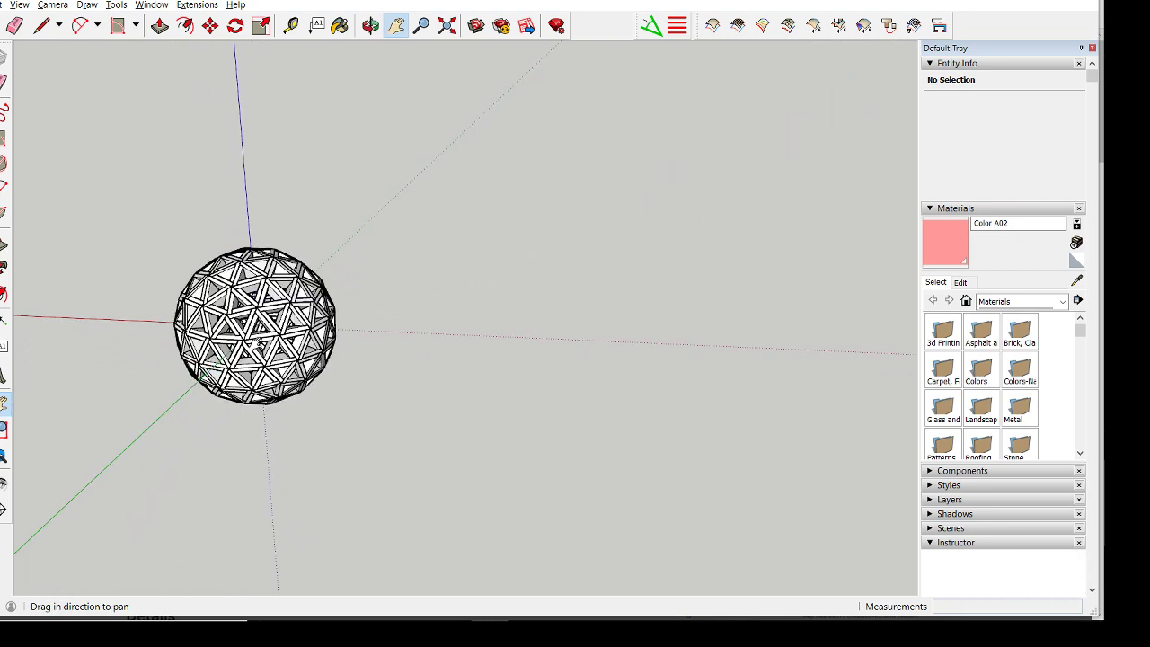
scroll(257, 346, "up", 4)
left_click_drag(130, 359, 262, 354)
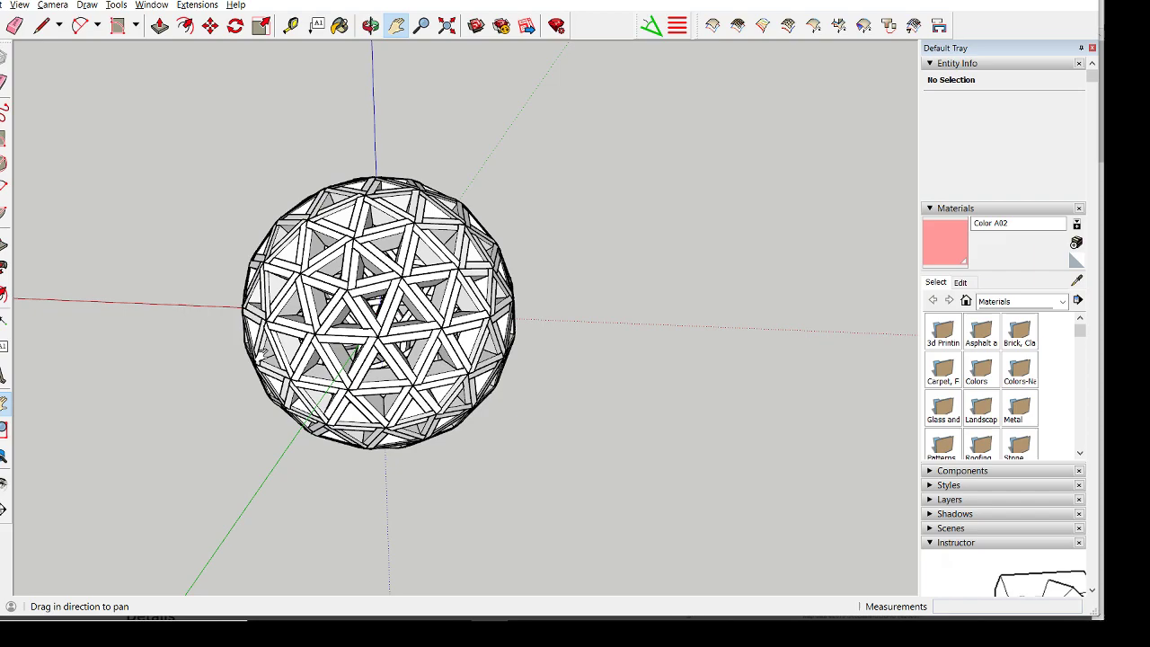
scroll(338, 299, "up", 4)
middle_click_drag(310, 269, 370, 300)
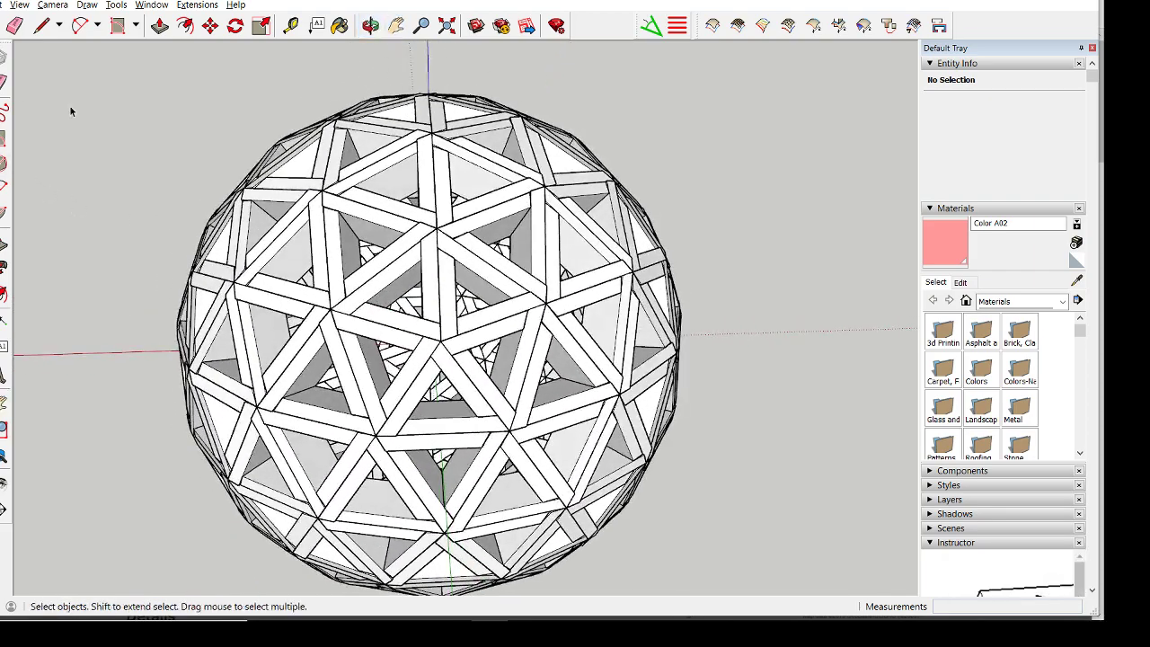
Open a single beam within the sphere's nested groups and paint its long side face with Color A02
double_click(403, 269)
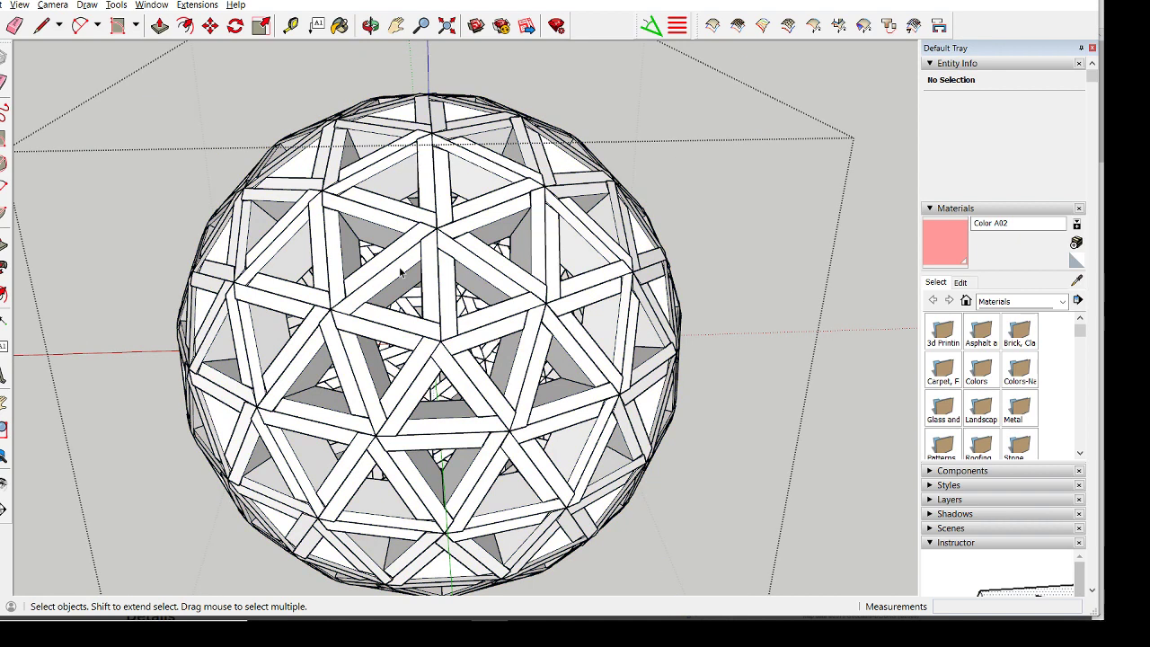
double_click(399, 273)
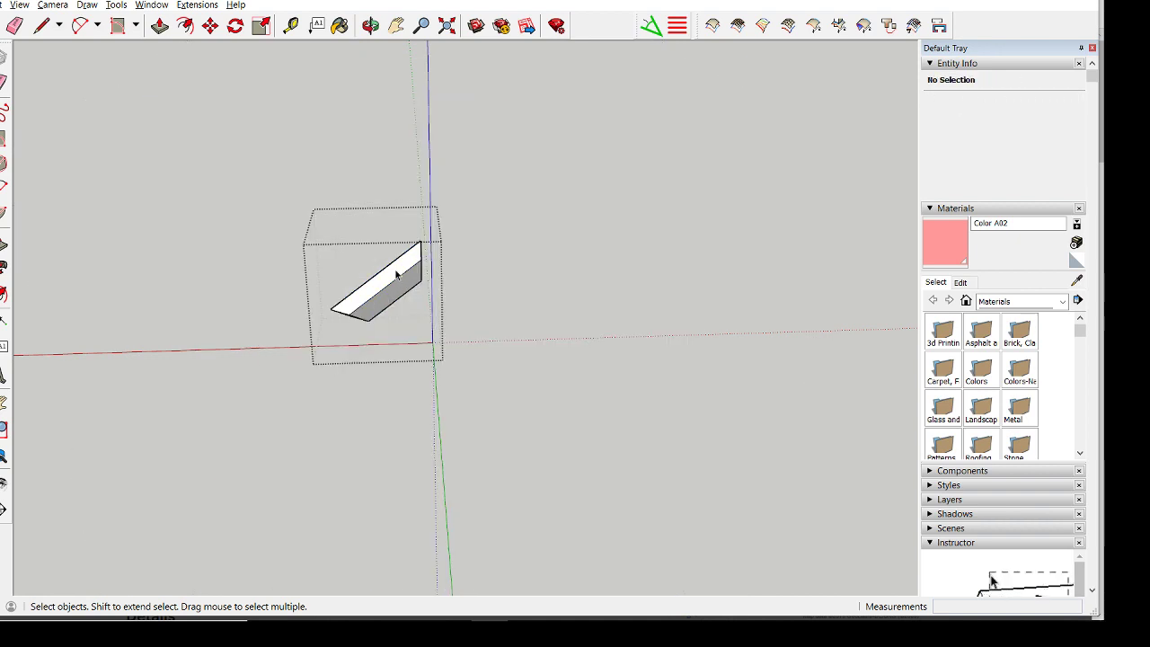
left_click(267, 208)
double_click(404, 276)
mouse_move(405, 277)
middle_mouse_down()
mouse_move(390, 311)
mouse_move(623, 318)
mouse_move(620, 282)
mouse_move(589, 310)
middle_mouse_up()
left_click(584, 304)
key("b")
left_click(584, 302)
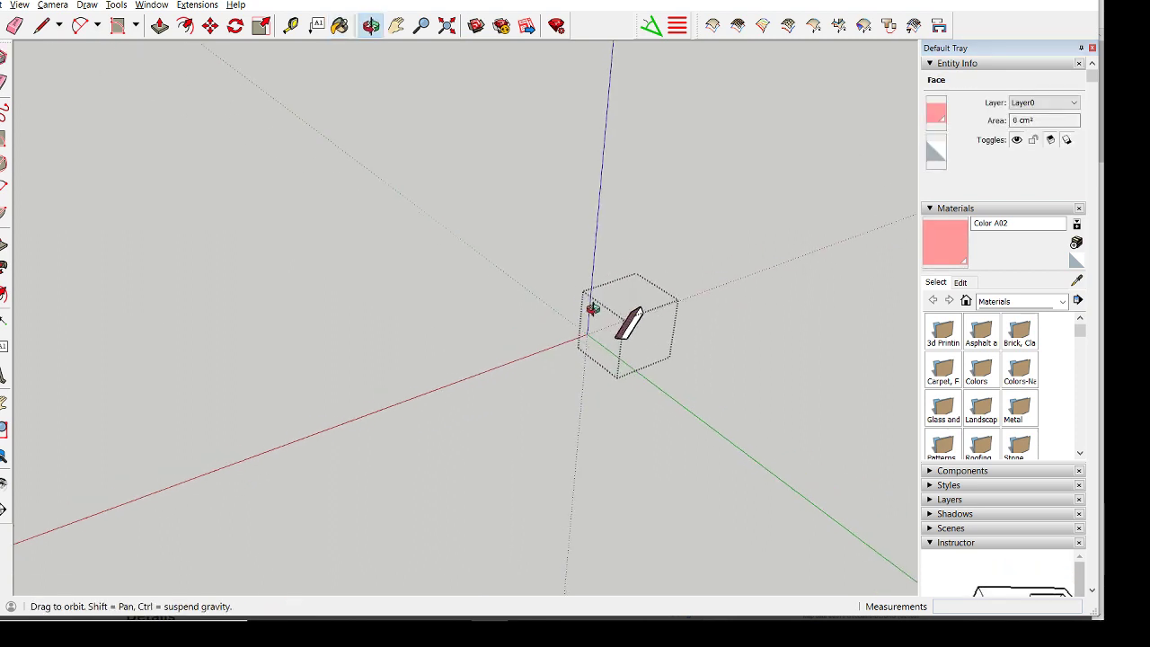
Inspect the painted beam up close, close its group to show the whole sphere, and reopen the same beam
scroll(629, 314, "up", 5)
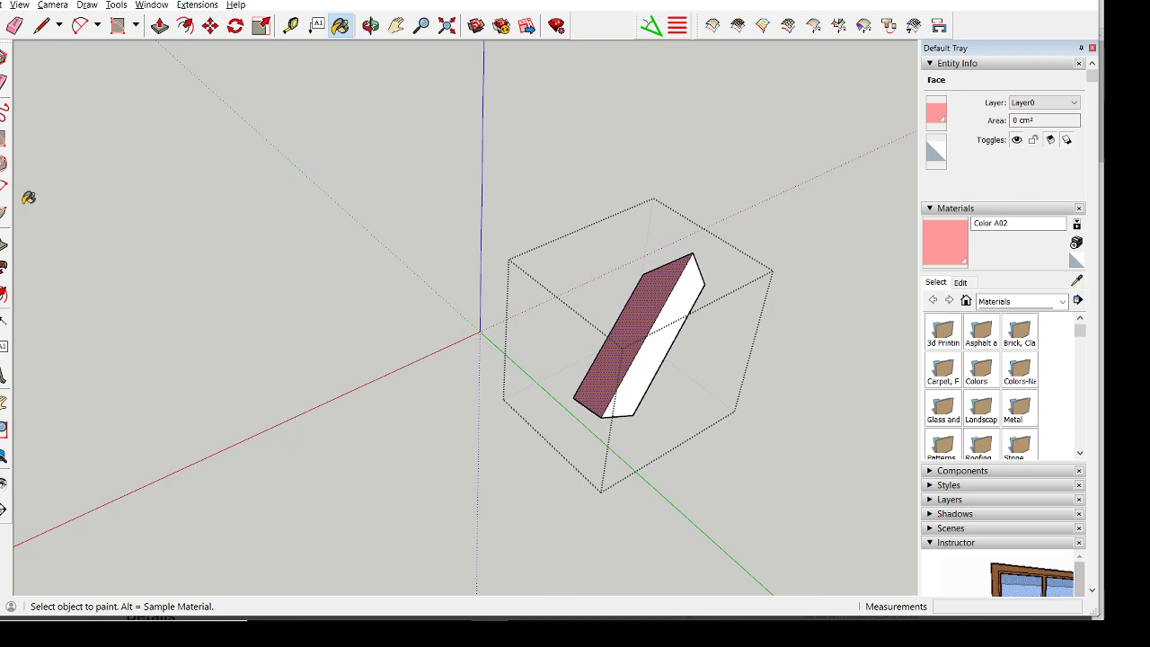
left_click(3, 403)
left_click_drag(651, 322, 416, 286)
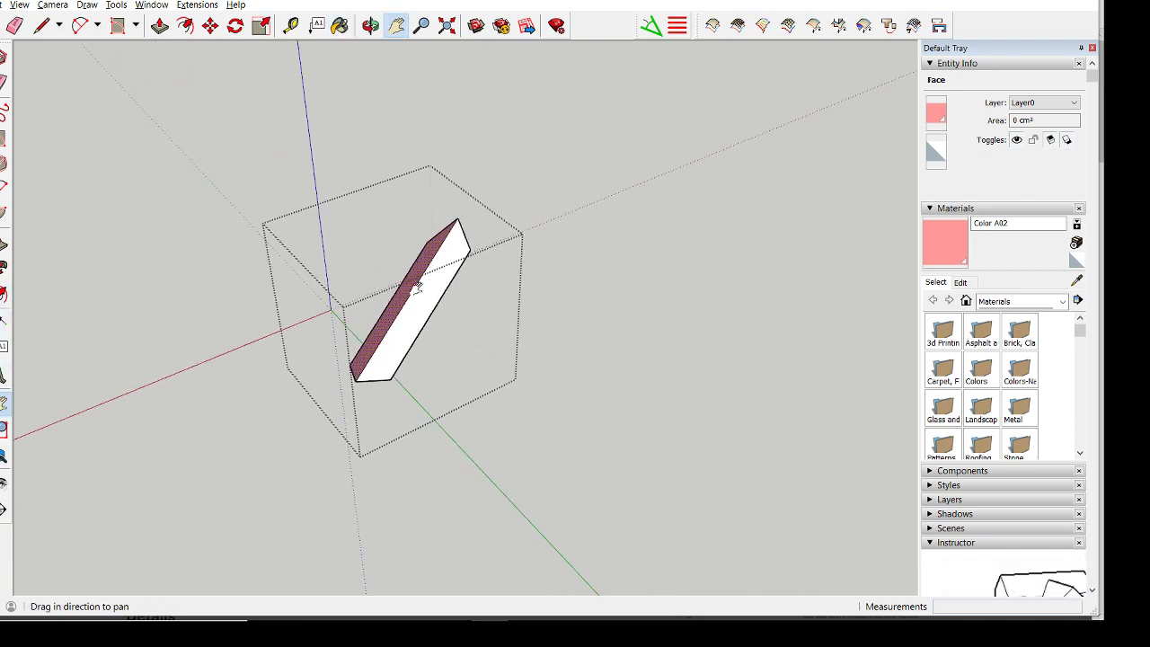
middle_click_drag(416, 286, 474, 303)
scroll(470, 303, "up", 3)
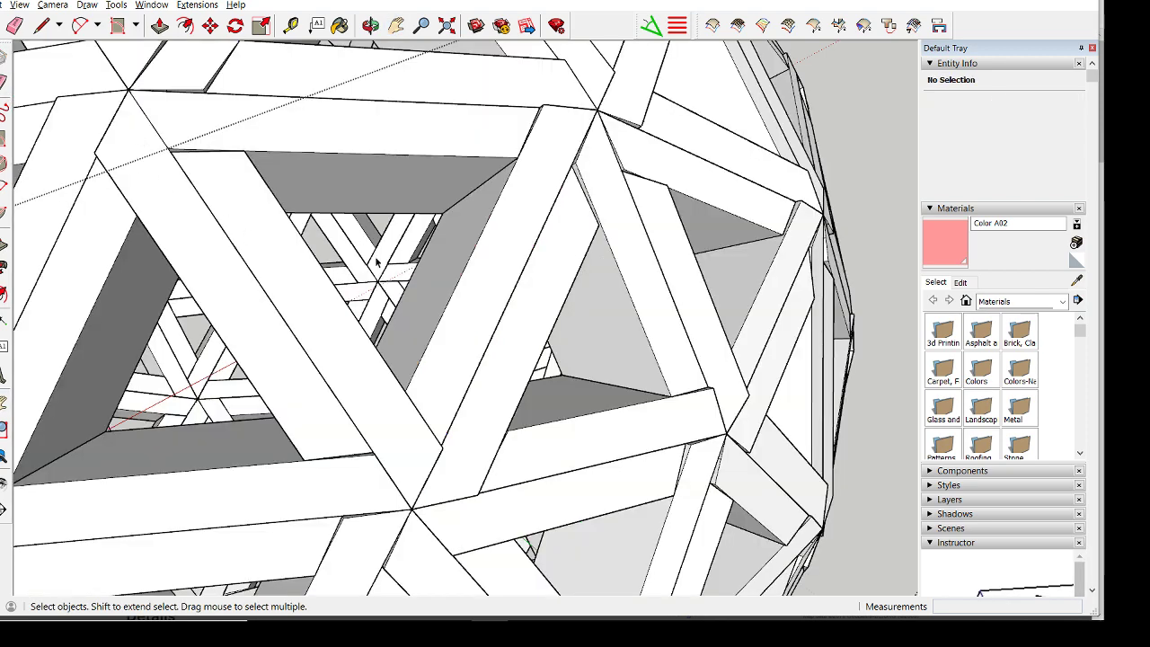
scroll(406, 256, "down", 3)
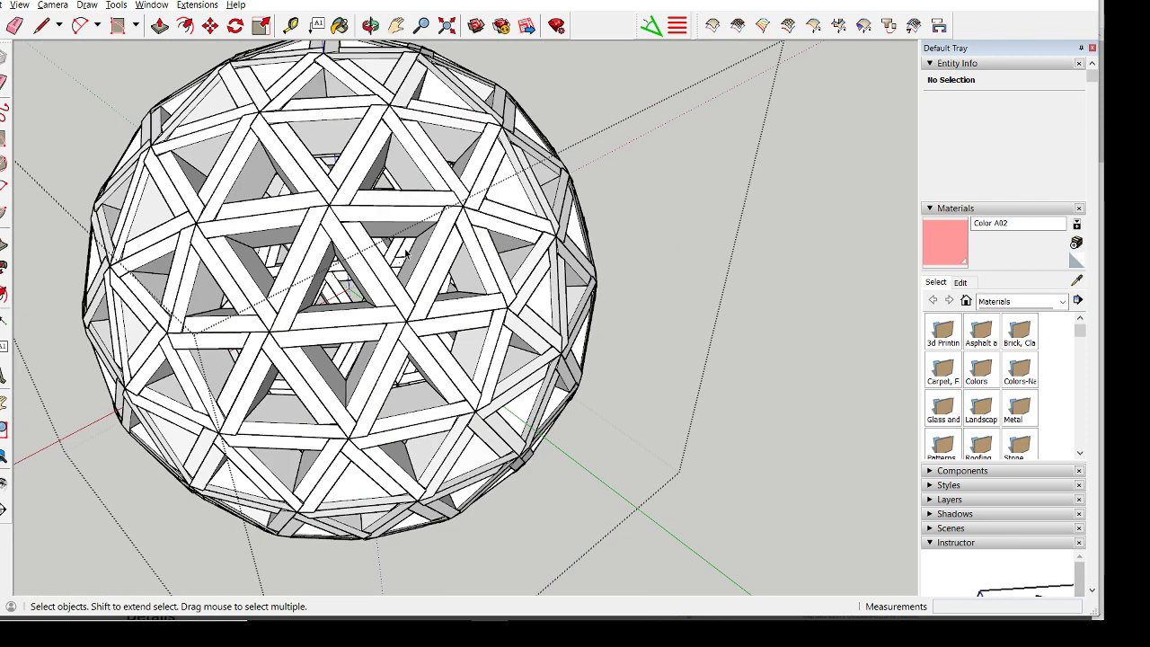
left_click(431, 262)
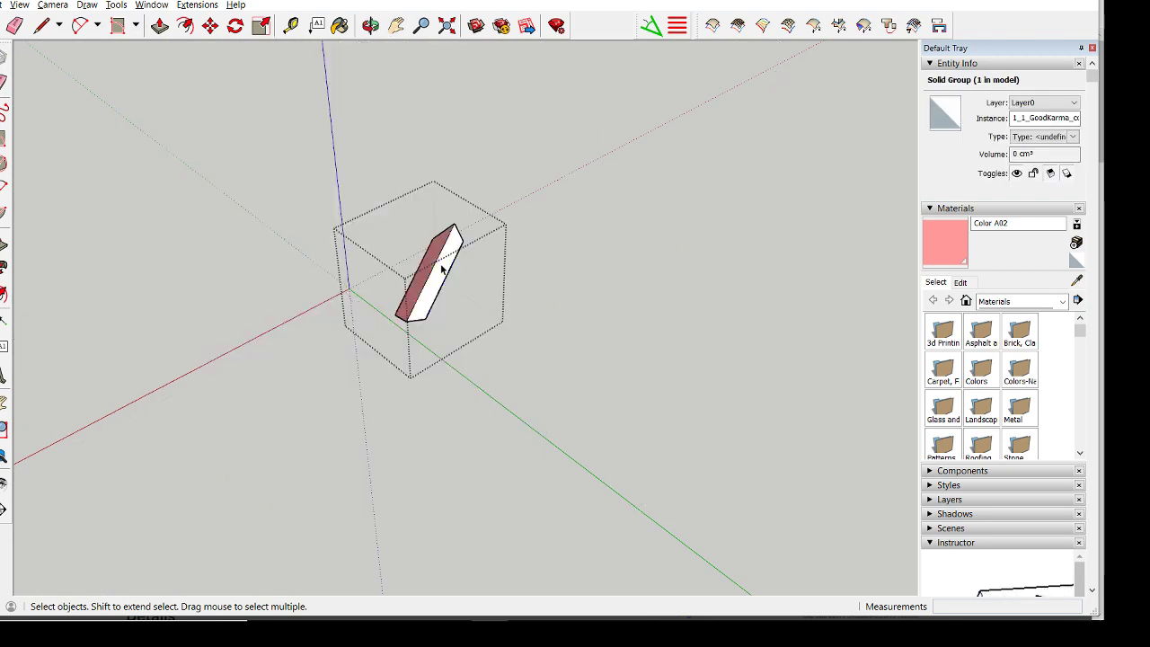
Reopen the painted beam and set its axes with the origin at its upper corner, red along the long edge and green across the painted face
double_click(441, 269)
left_click(602, 260)
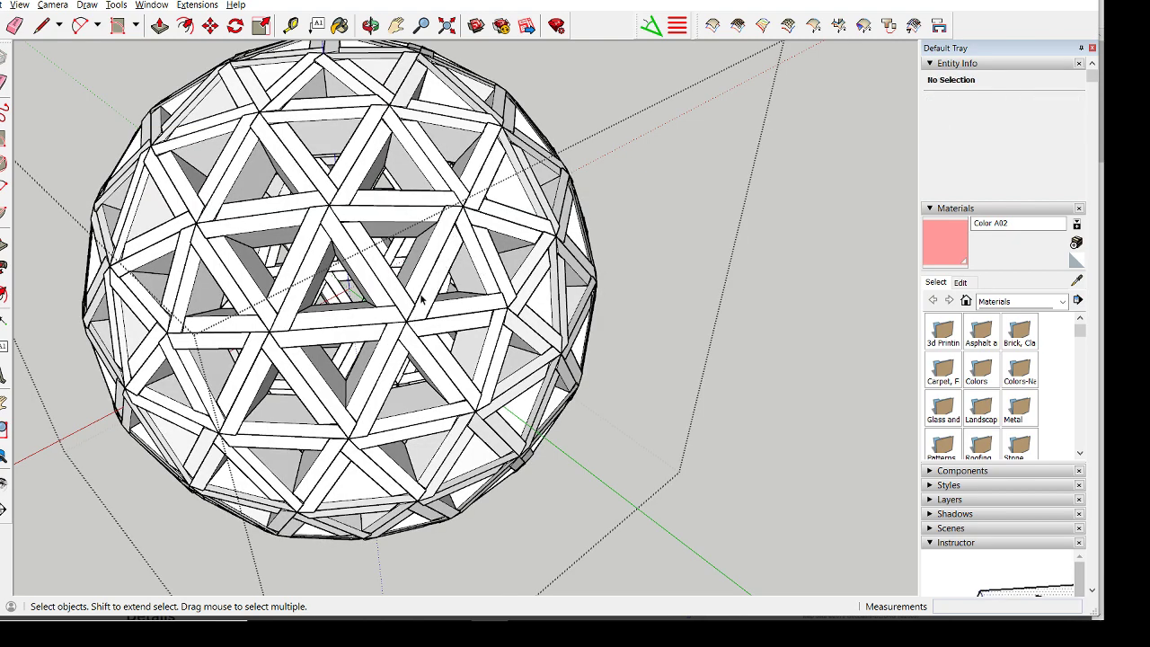
double_click(445, 265)
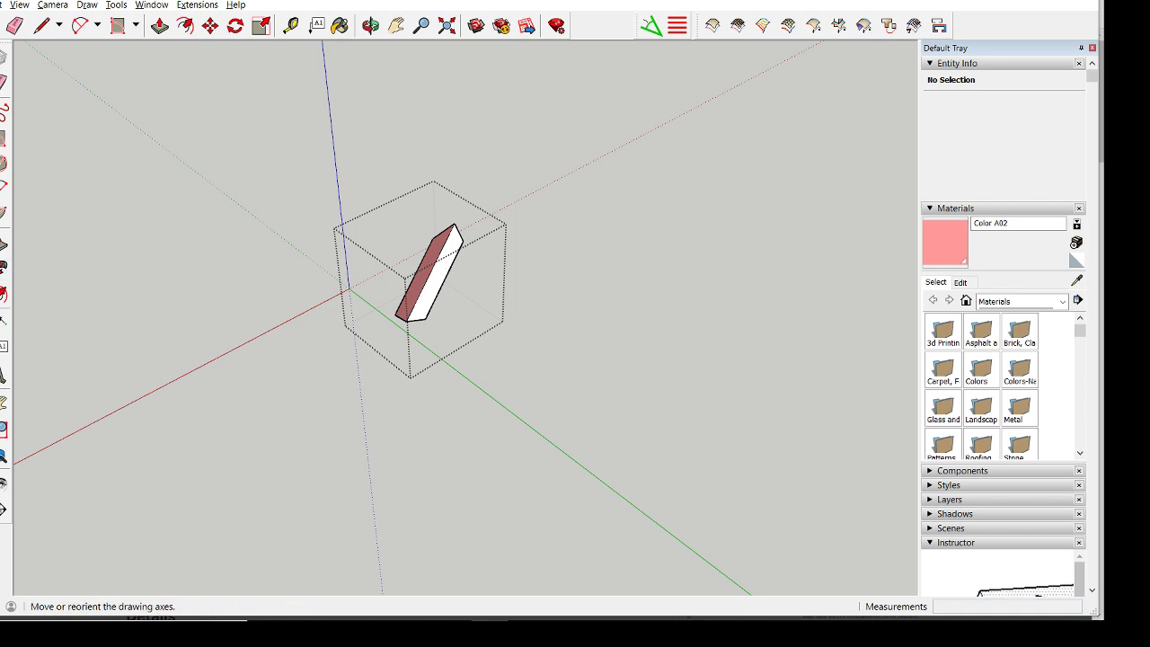
left_click(3, 372)
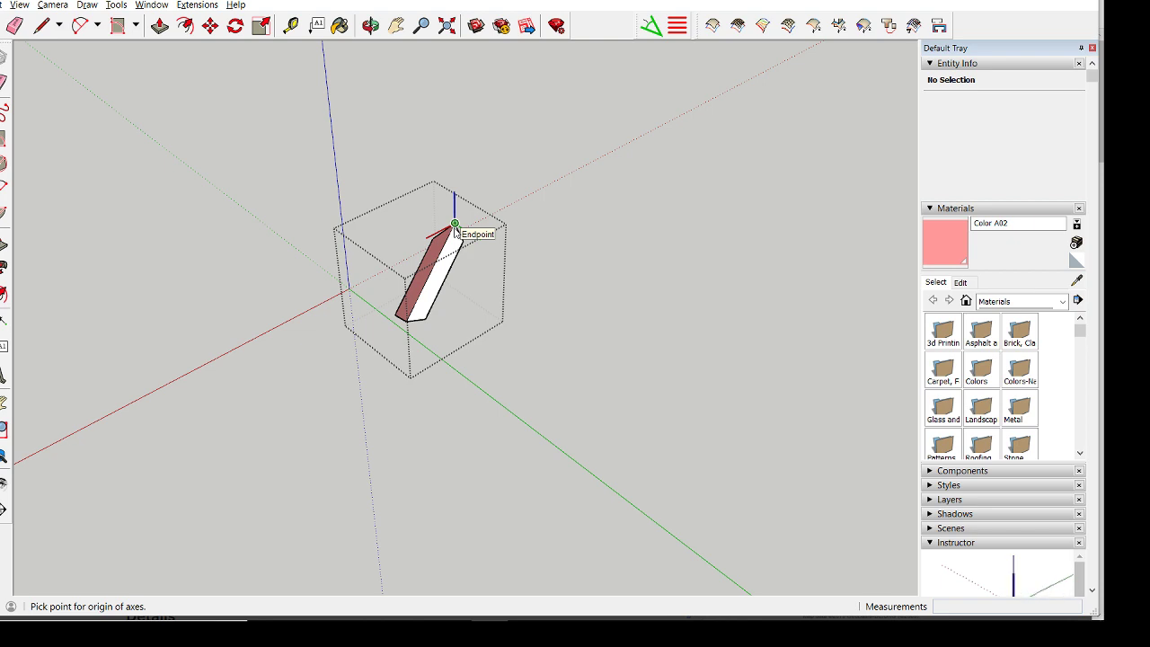
left_click(455, 224)
left_click(406, 322)
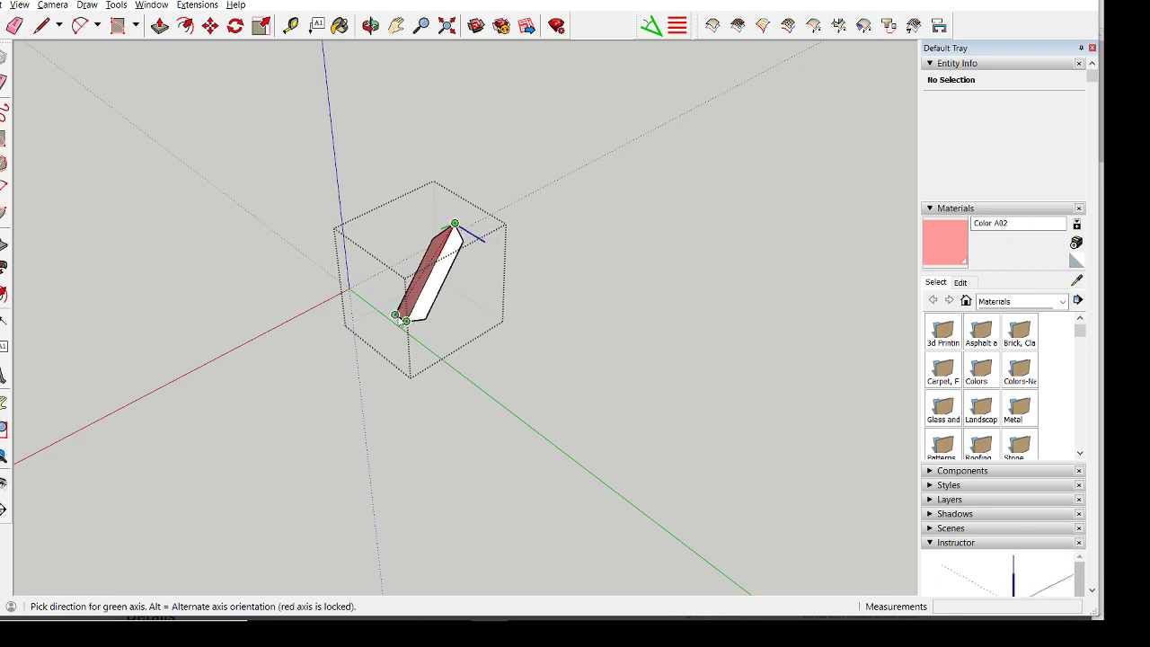
scroll(397, 316, "up", 4)
left_click(382, 328)
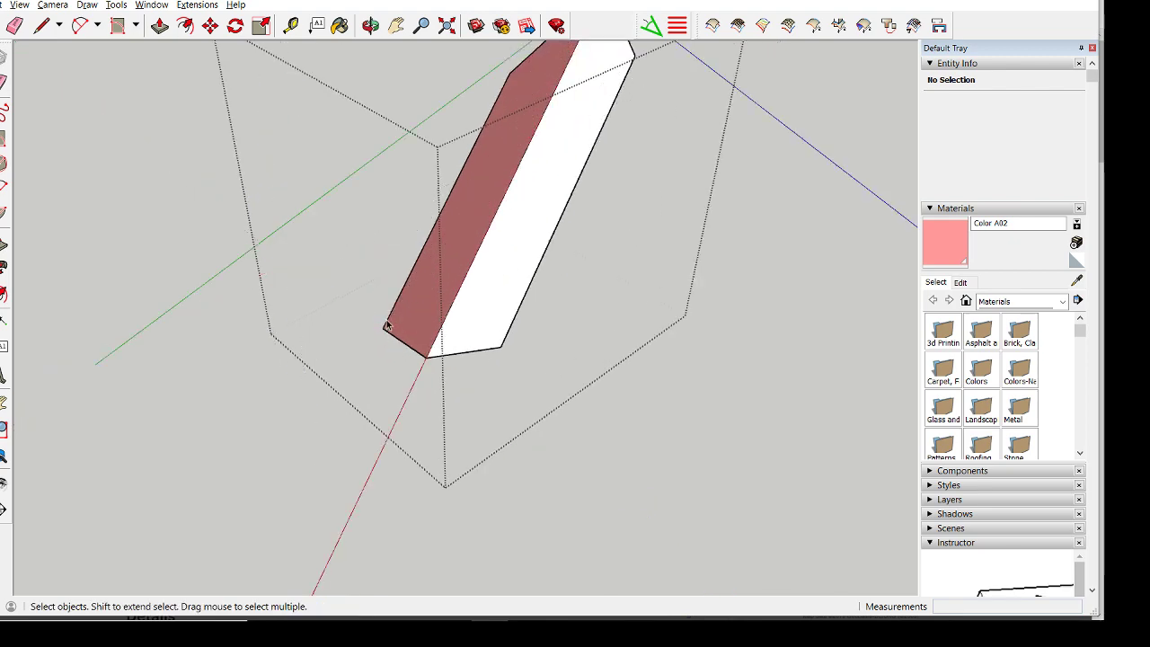
Measure an angle on the beam's end face with the Protractor, aligning its base to the midpoint of the opposite short edge
scroll(386, 325, "down", 5)
middle_click_drag(386, 325, 338, 349)
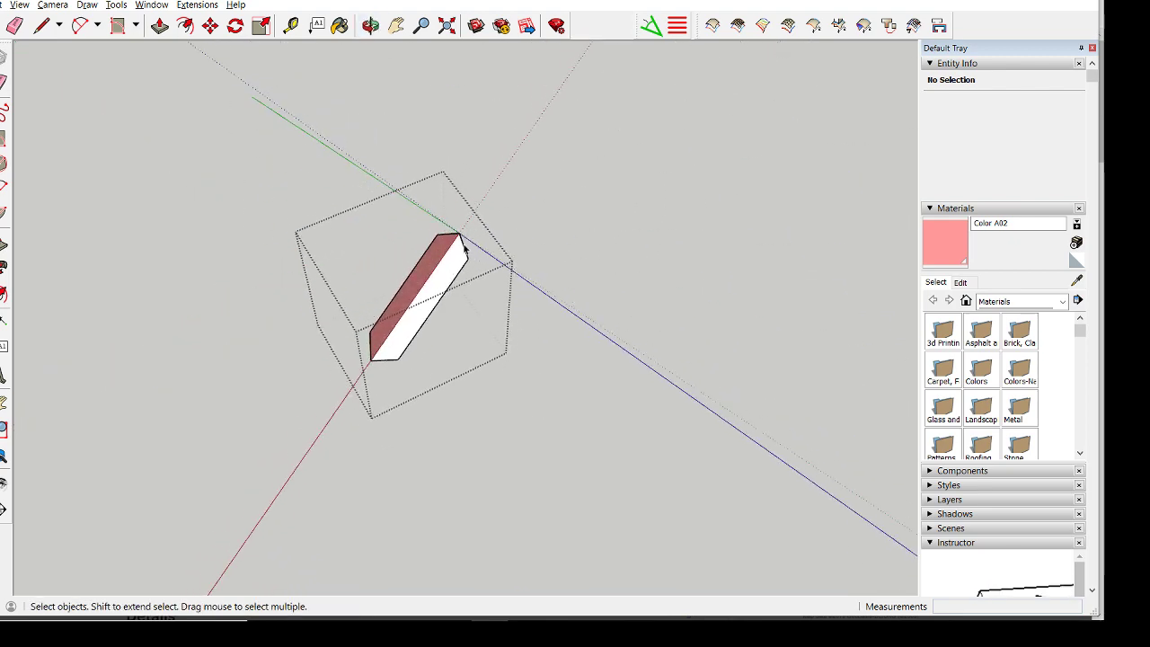
middle_click_drag(465, 251, 357, 237)
scroll(317, 259, "up", 3)
scroll(339, 261, "up", 3)
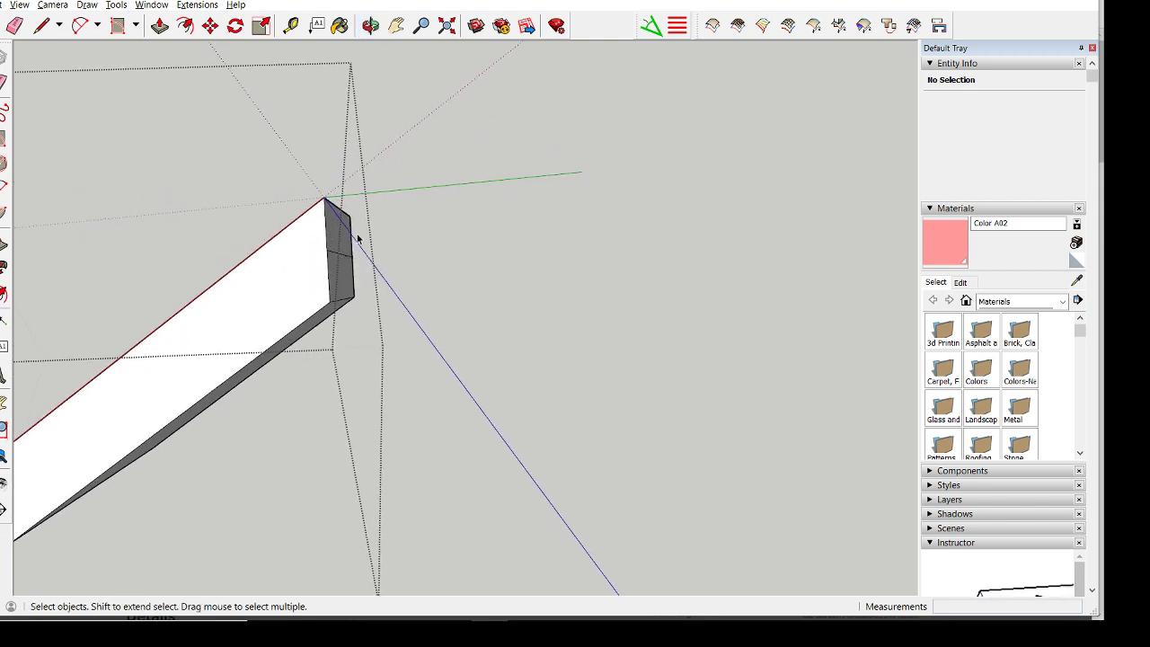
left_click(0, 346)
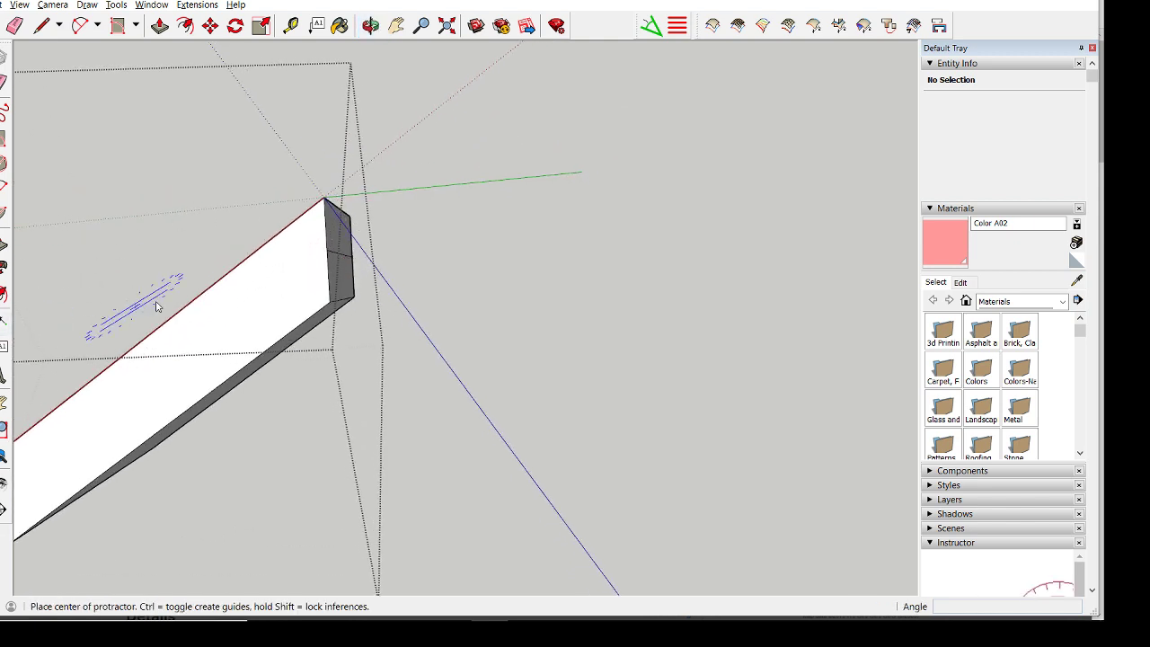
scroll(344, 216, "up", 2)
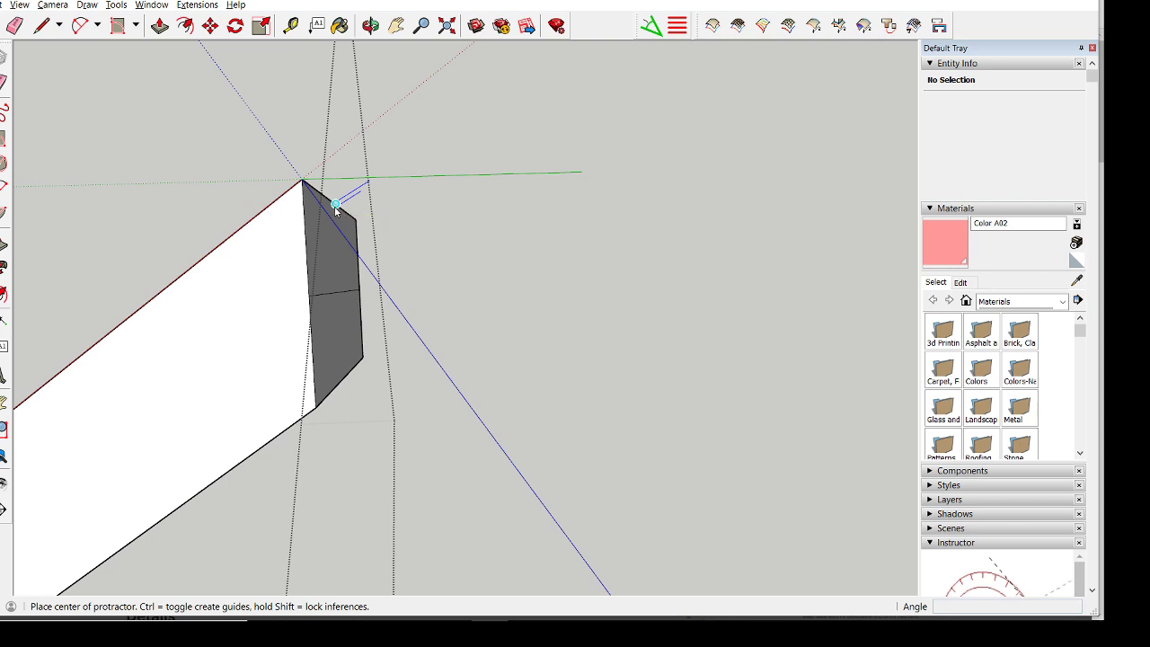
left_click(355, 219)
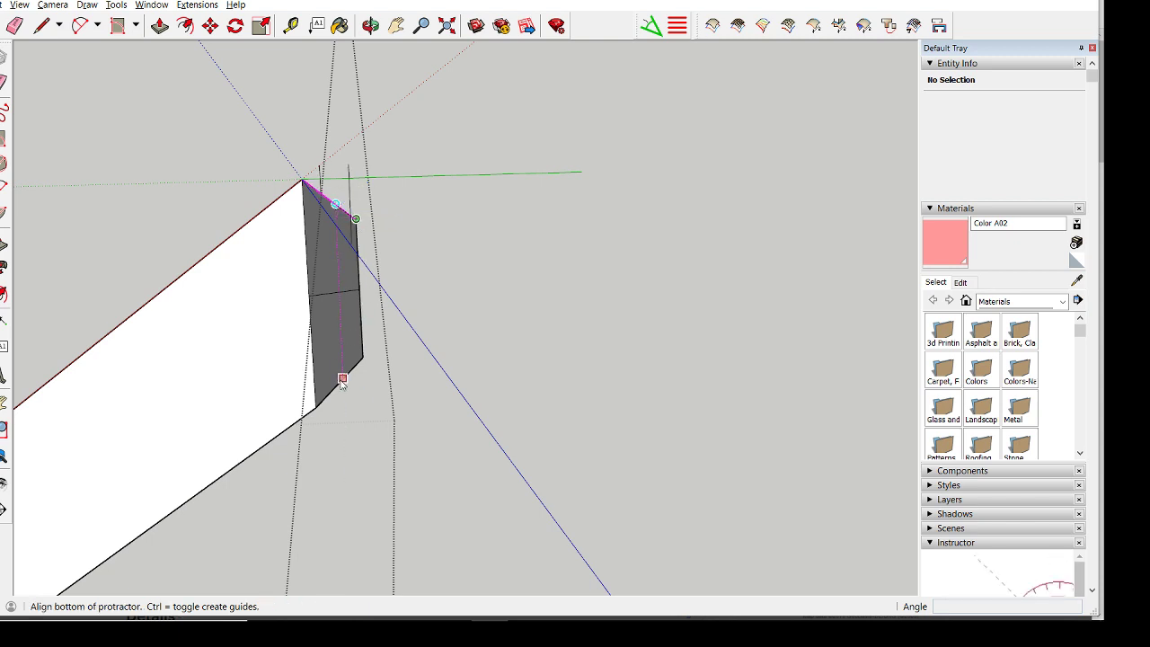
left_click(344, 382)
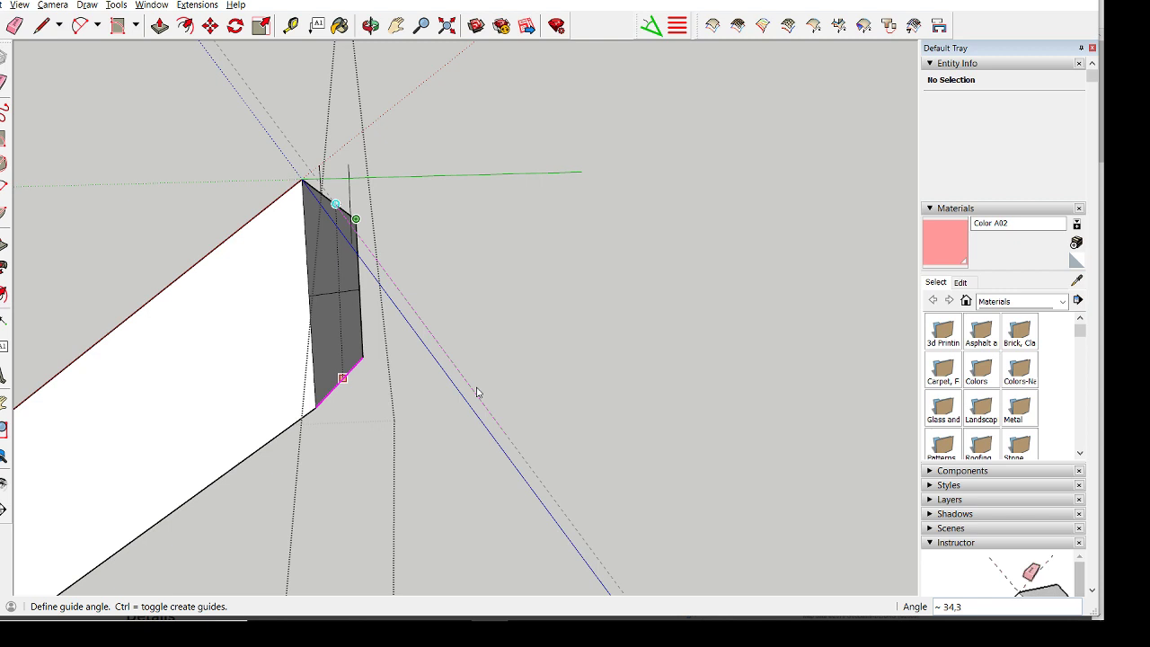
scroll(477, 390, "down", 5)
scroll(472, 380, "up", 4)
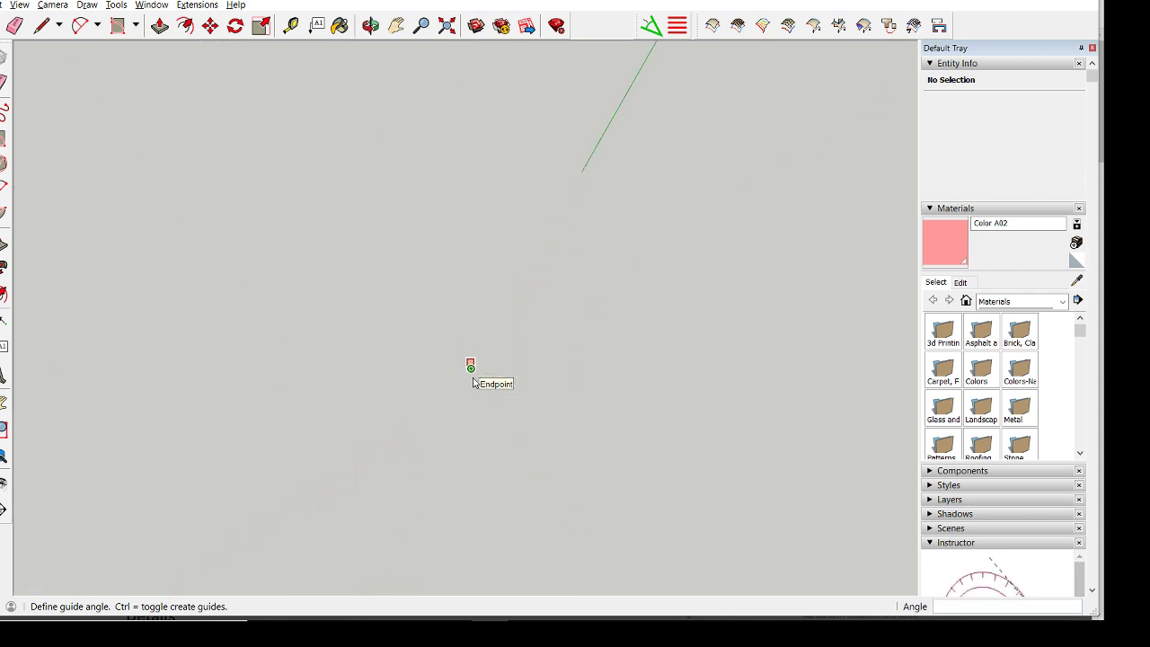
scroll(455, 377, "down", 4)
key("Escape")
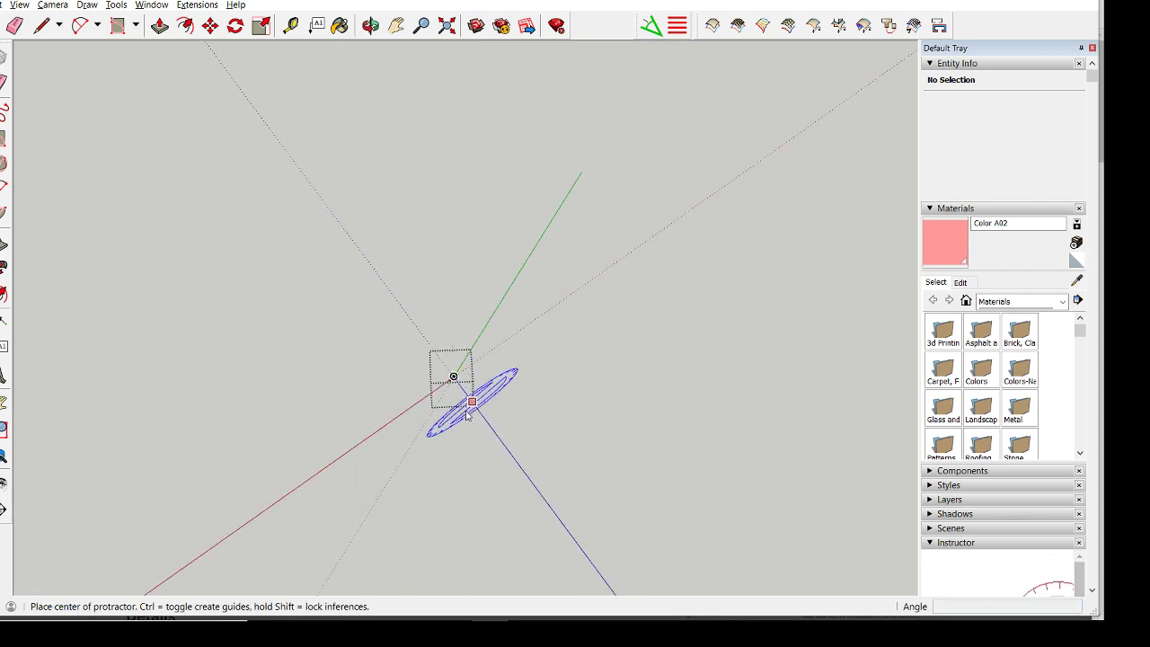
Close the beam's groups and examine the whole geodesic sphere from several sides and distances
scroll(470, 400, "up", 5)
mouse_move(370, 199)
middle_mouse_down()
mouse_move(336, 115)
mouse_move(368, 192)
middle_mouse_up()
key("space")
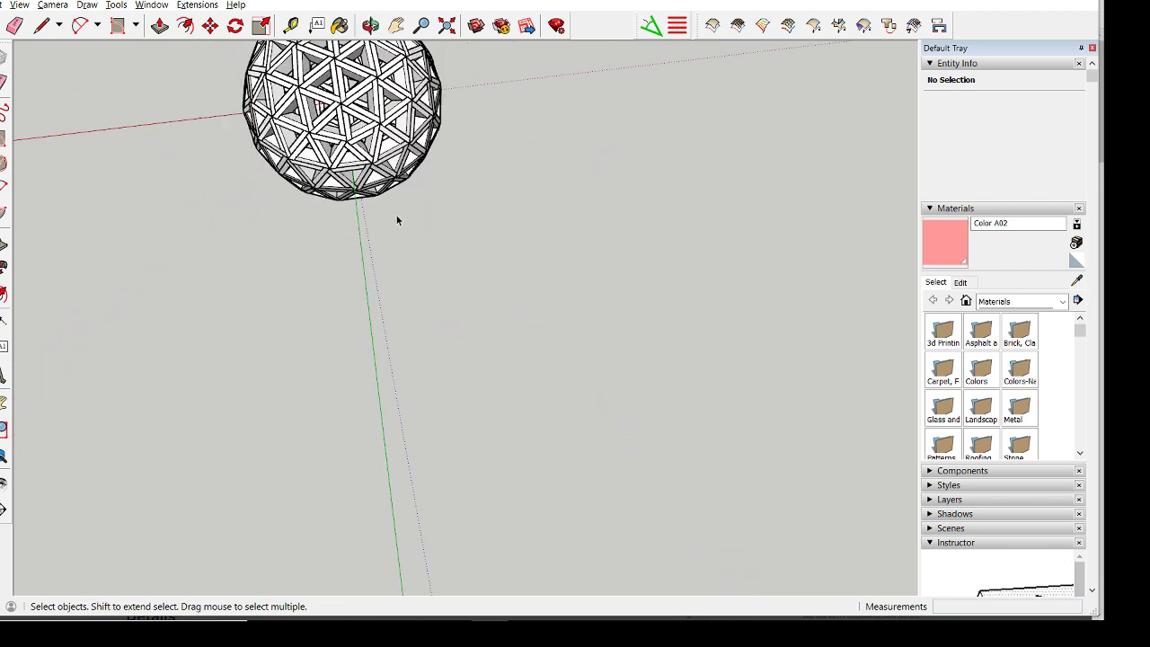
left_click(5, 404)
left_click_drag(284, 341, 344, 493)
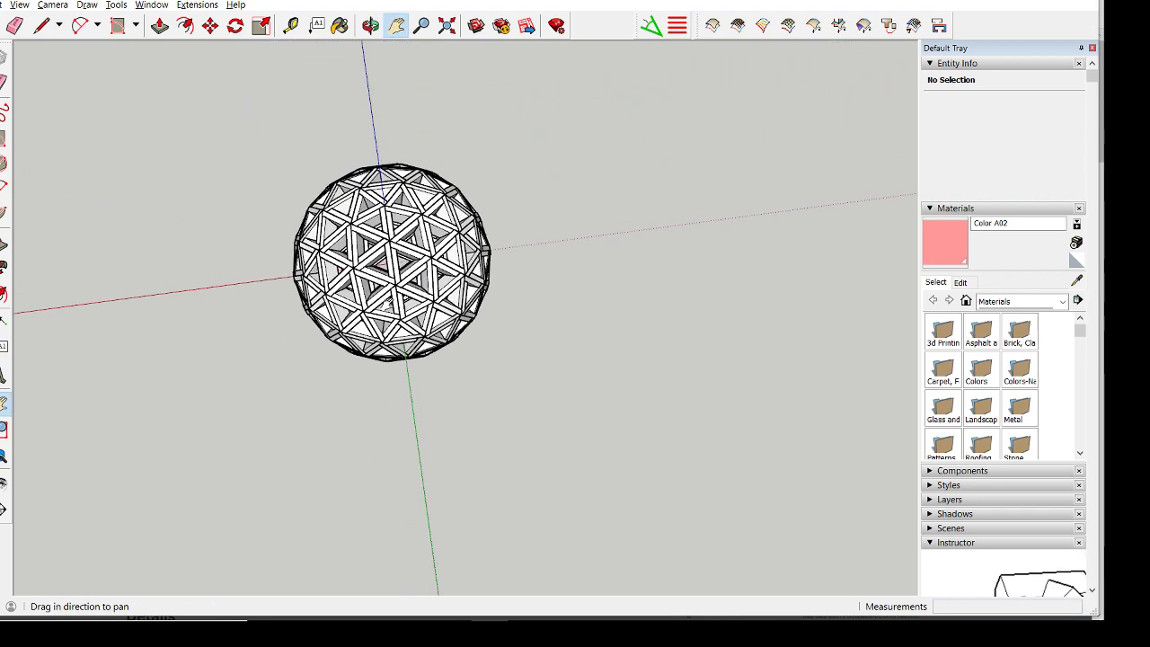
left_click_drag(387, 294, 425, 378)
scroll(409, 295, "up", 2)
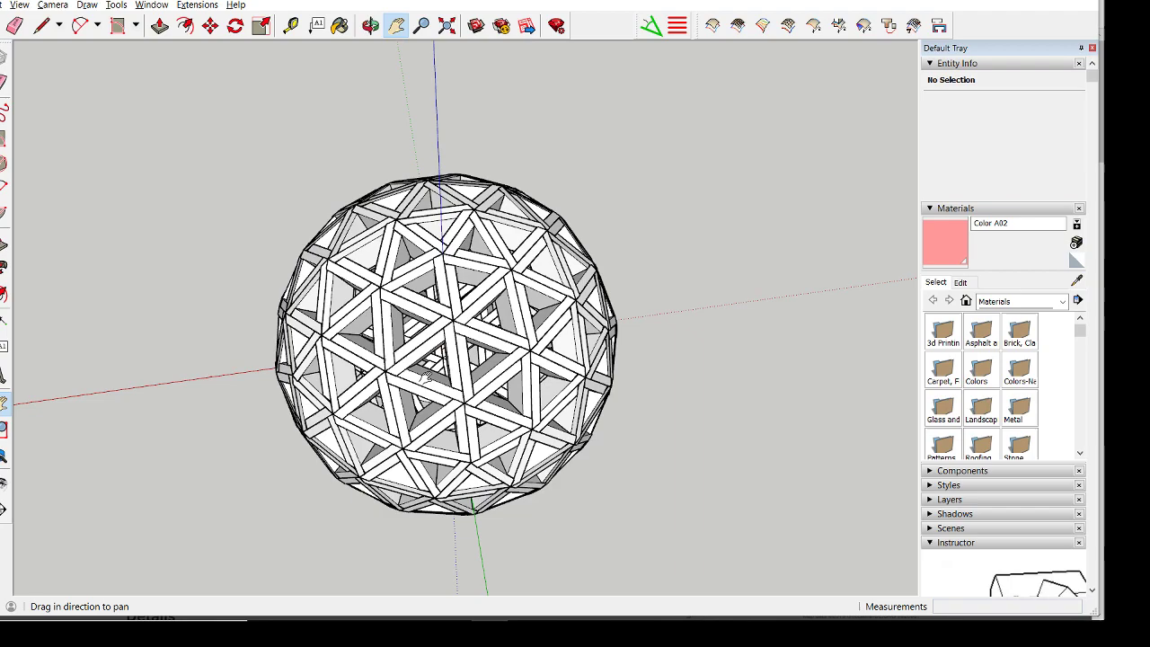
middle_click_drag(420, 343, 406, 175)
scroll(438, 308, "up", 4)
scroll(437, 308, "down", 2)
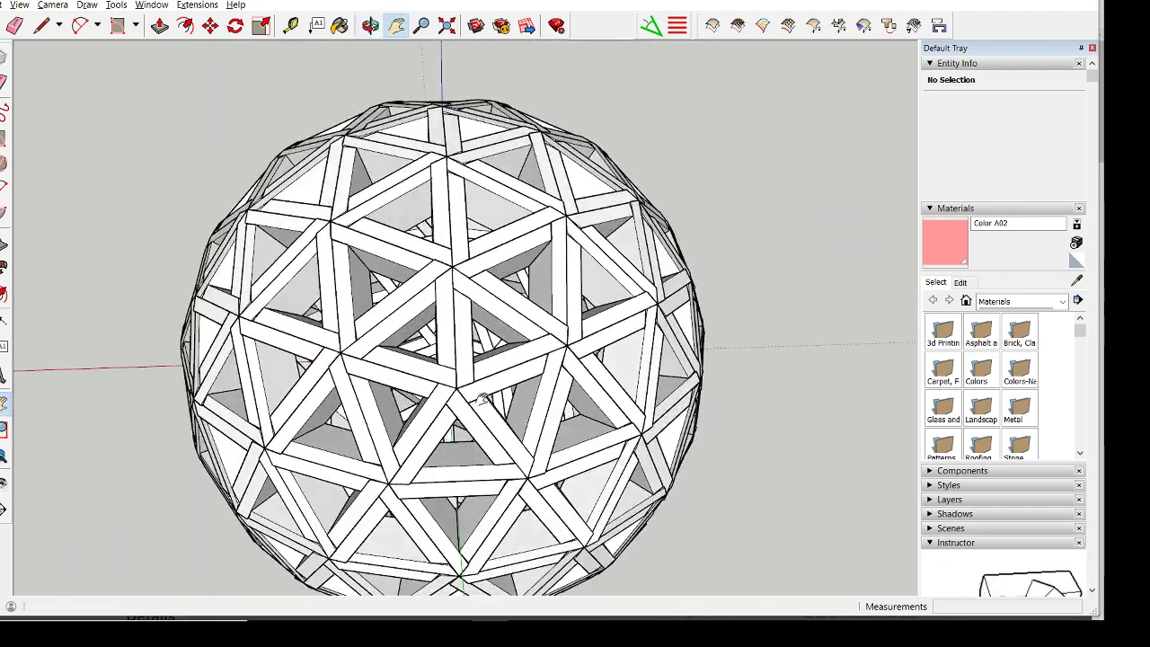
scroll(474, 385, "down", 1)
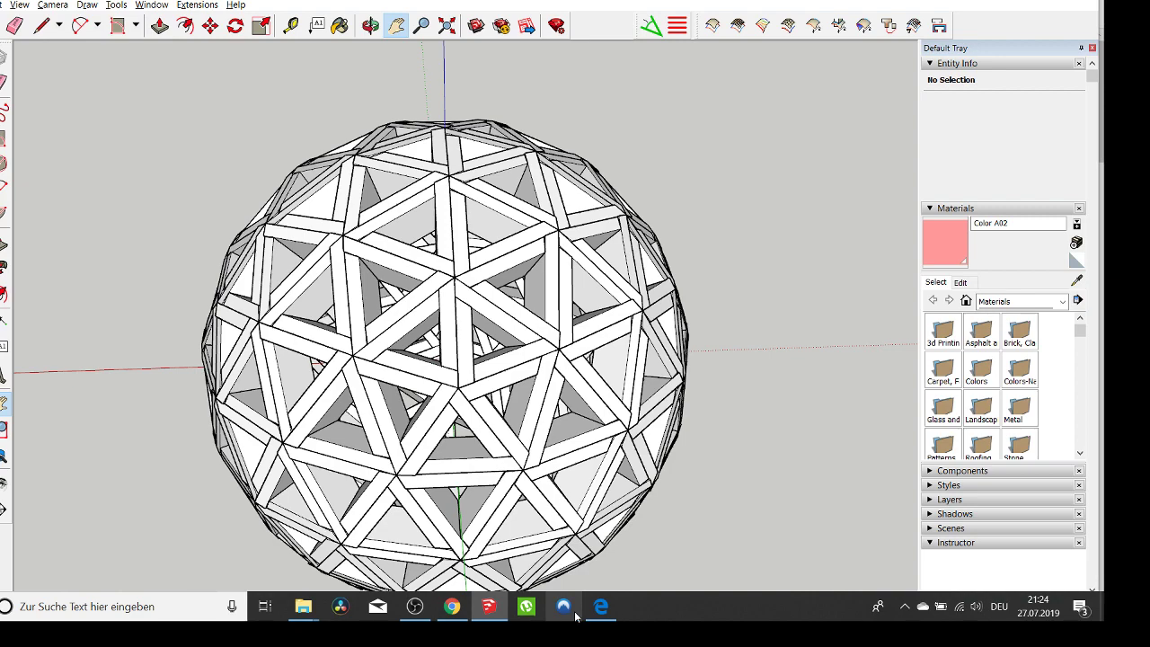
left_click(566, 609)
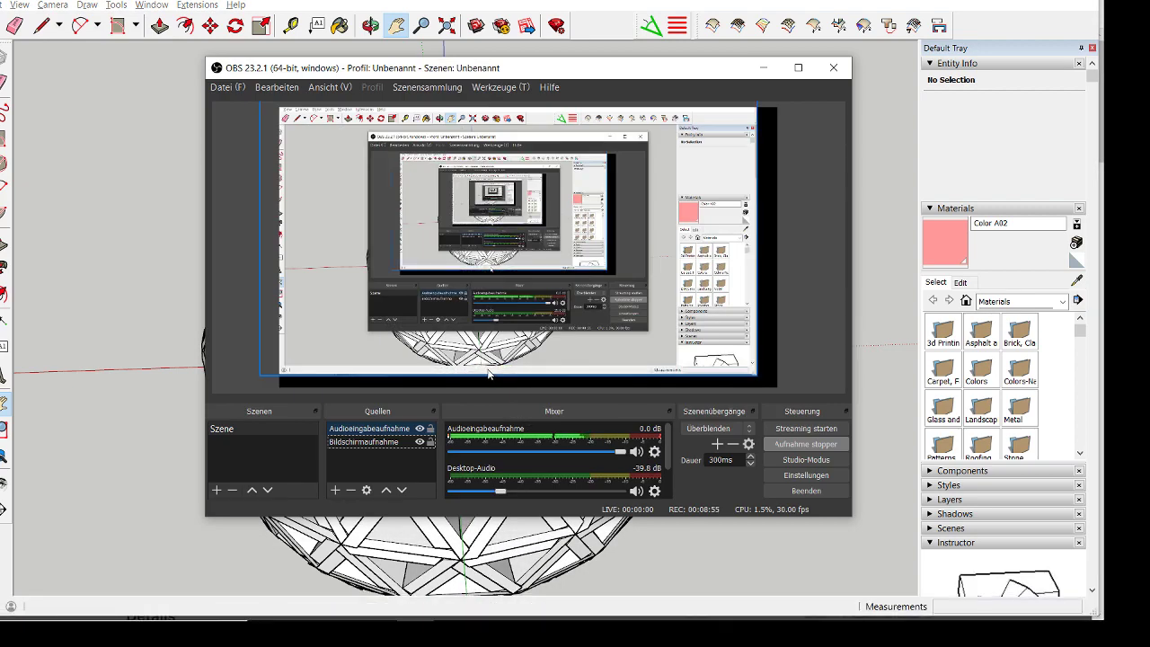